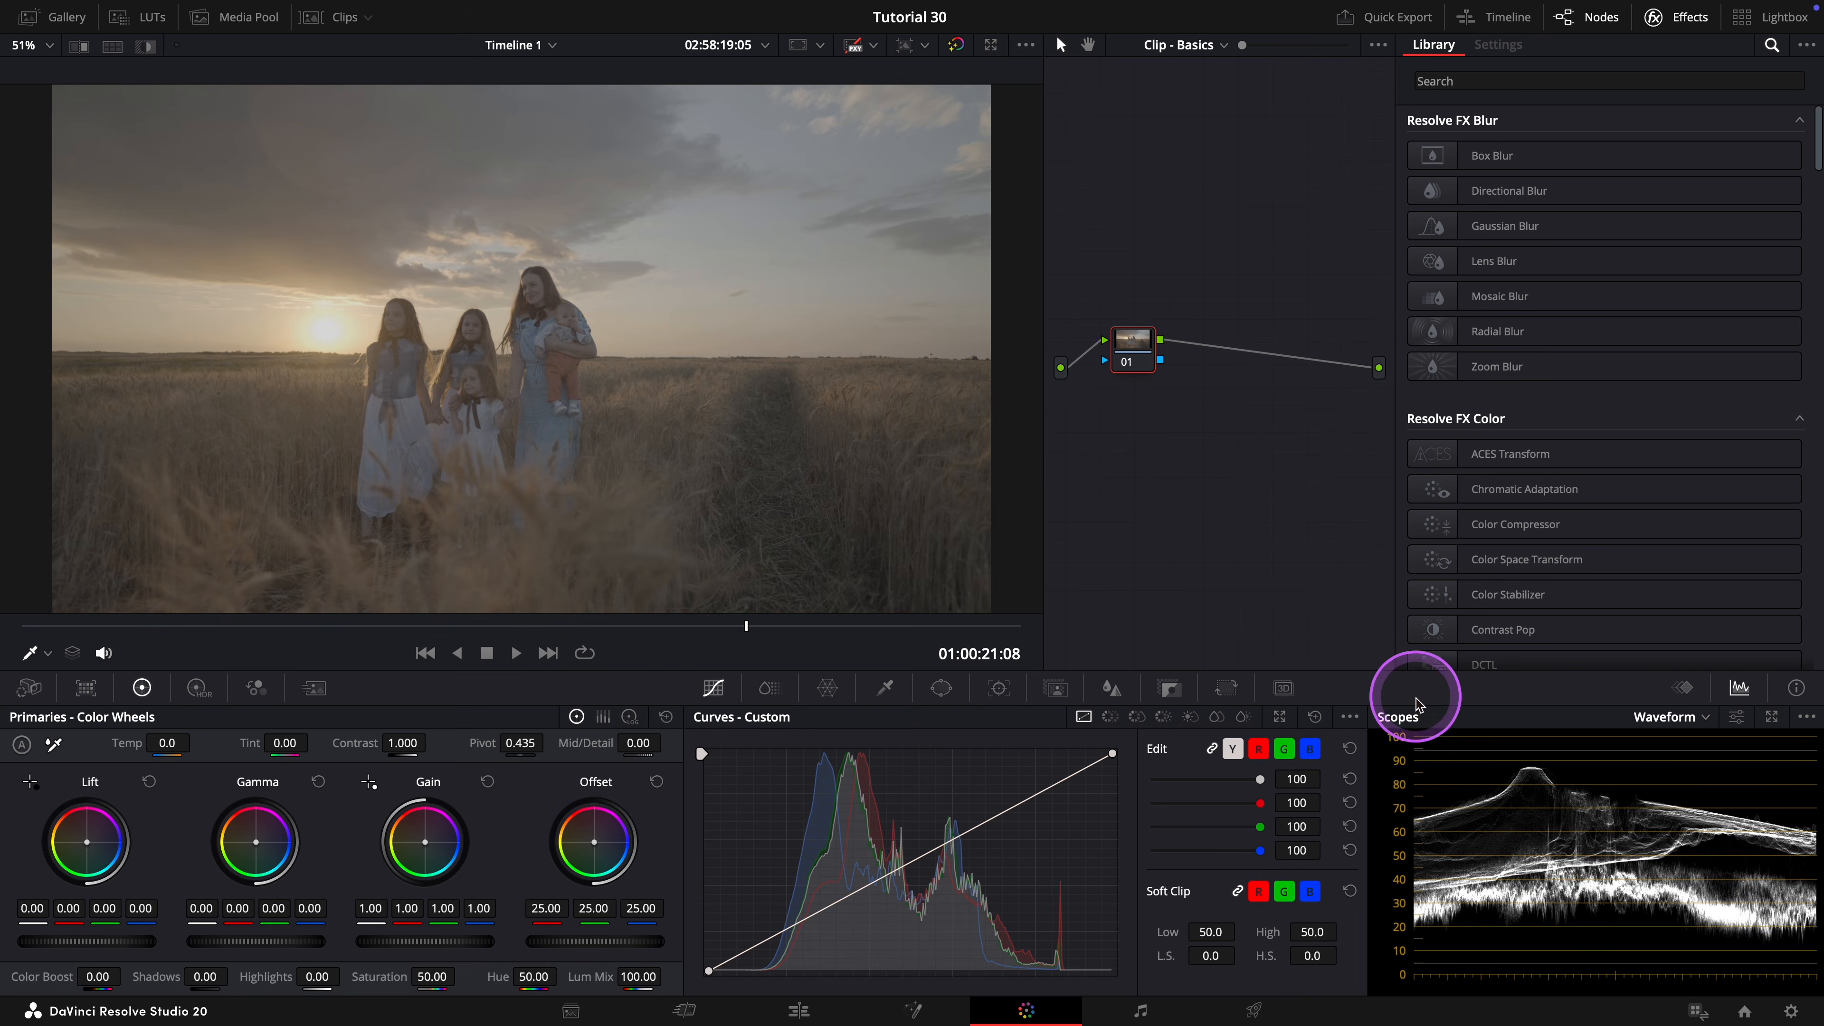
Review the Color Management page of the project settings, from color space and transforms to broadcast safe, without changing anything.
{"action": "left_click", "coordinate": [1791, 1011]}
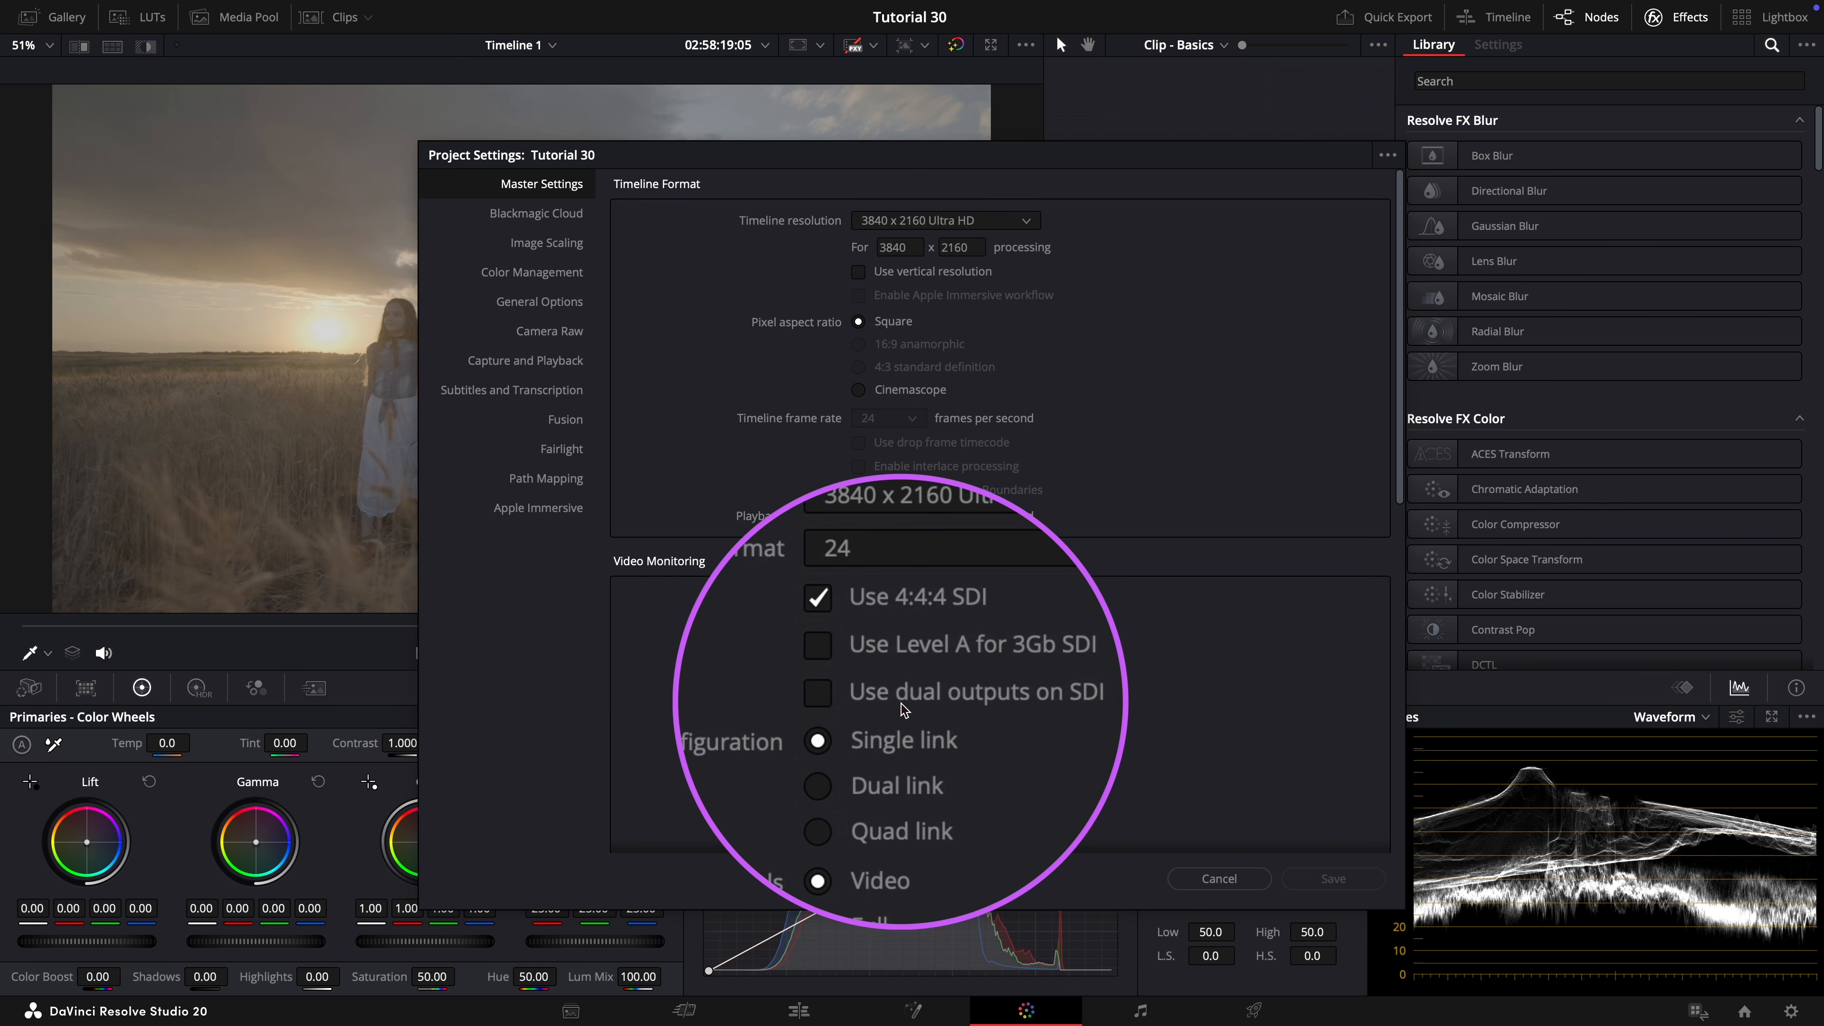
{"action": "scroll", "coordinate": [739, 474], "scroll_direction": "down", "scroll_amount": 1}
{"action": "left_click", "coordinate": [571, 272]}
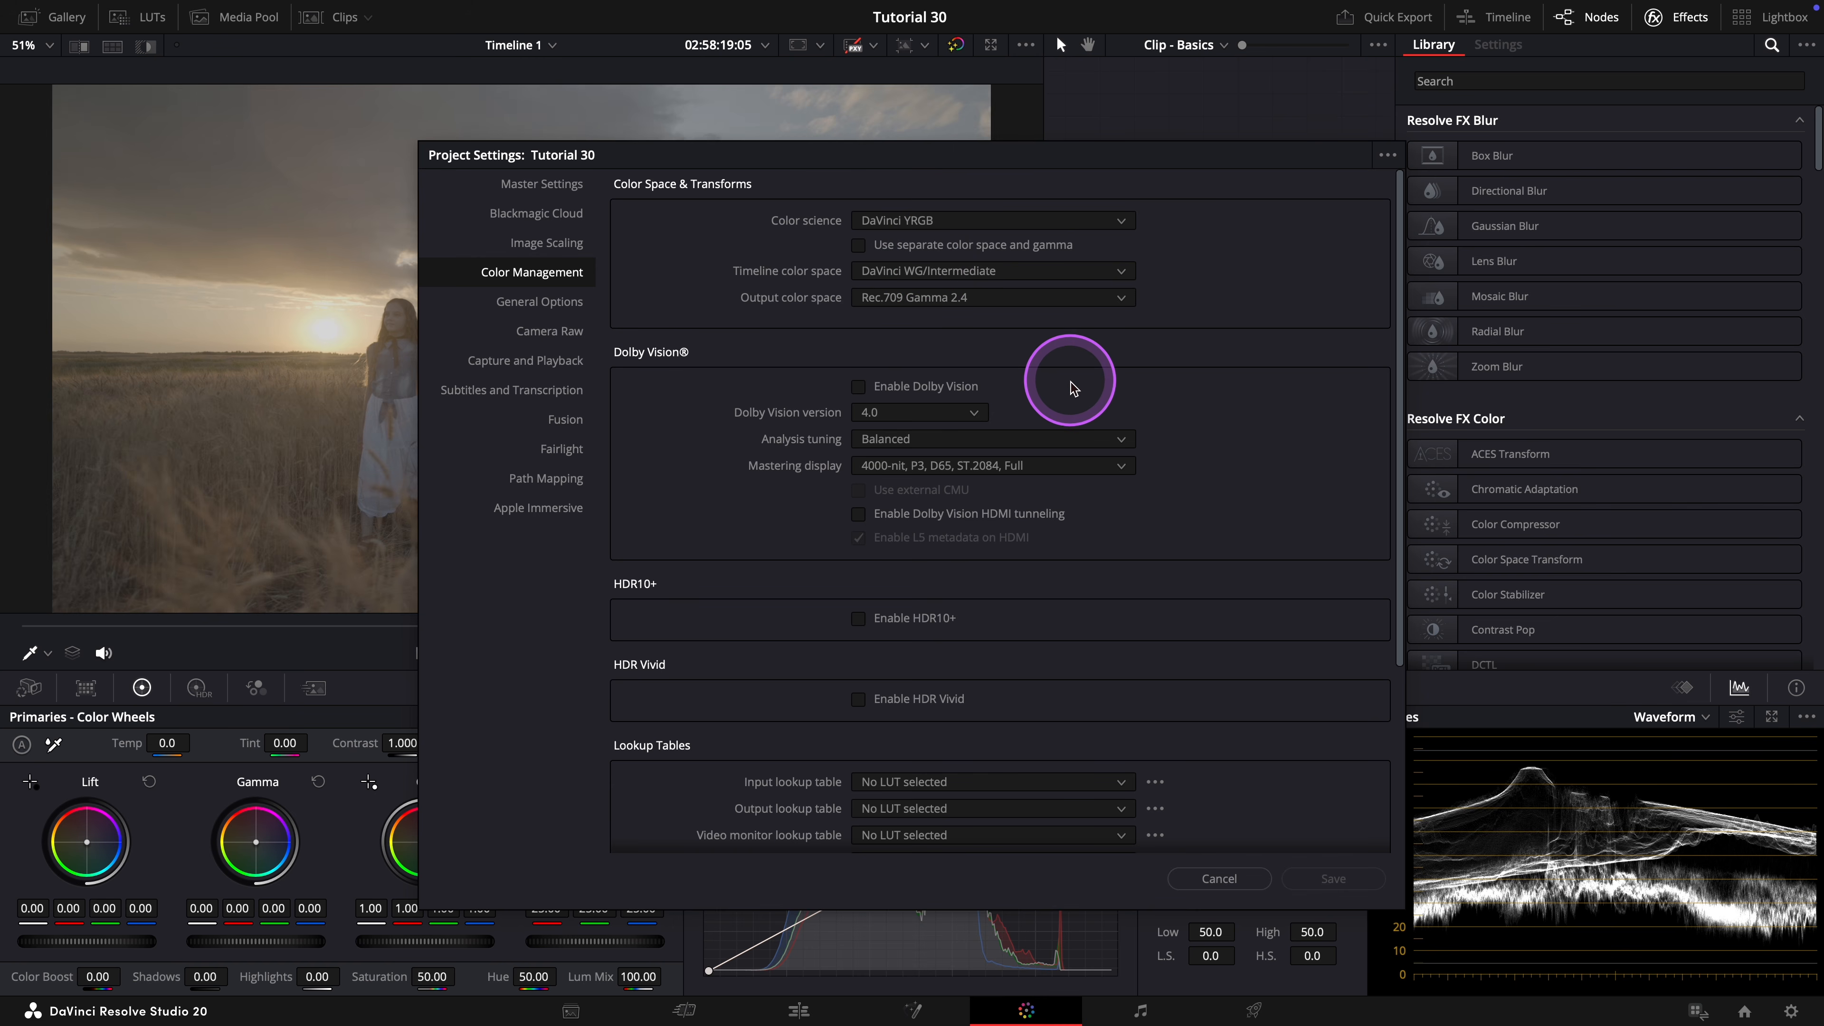
{"action": "scroll", "coordinate": [1070, 382], "scroll_direction": "down", "scroll_amount": 1}
{"action": "scroll", "coordinate": [1070, 383], "scroll_direction": "down", "scroll_amount": 5}
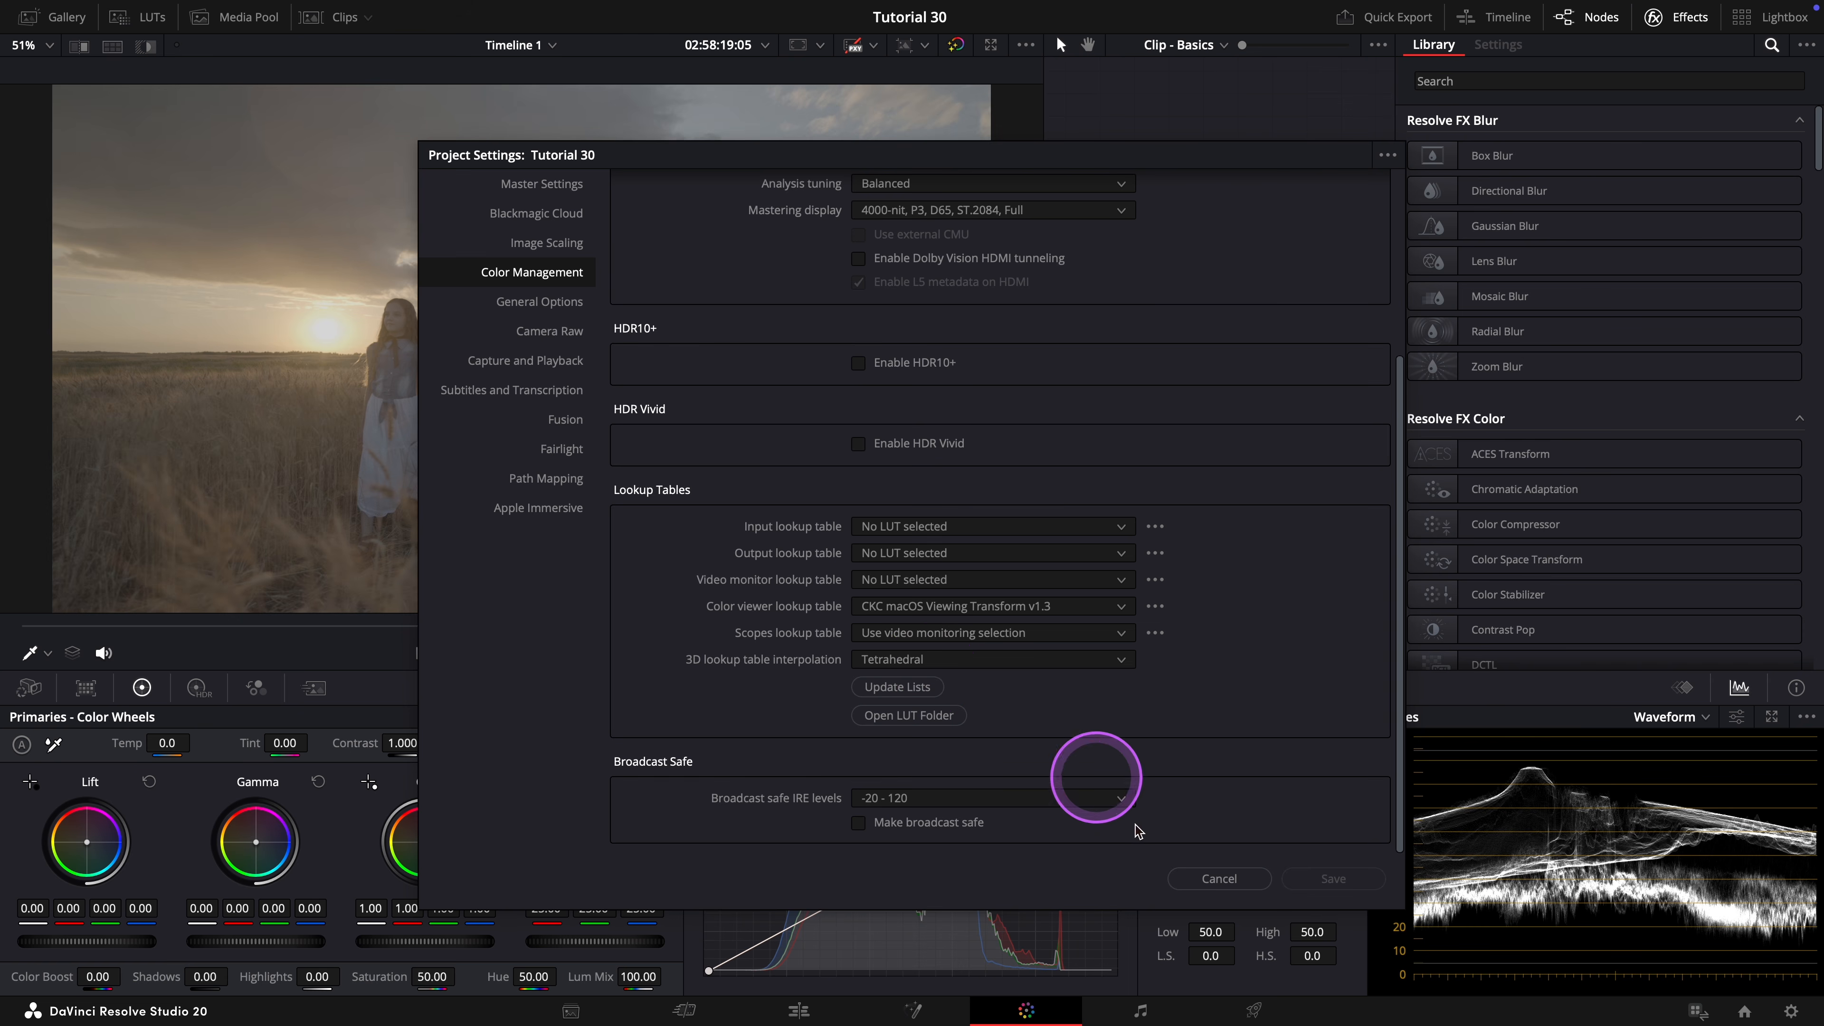
{"action": "left_click", "coordinate": [1204, 877]}
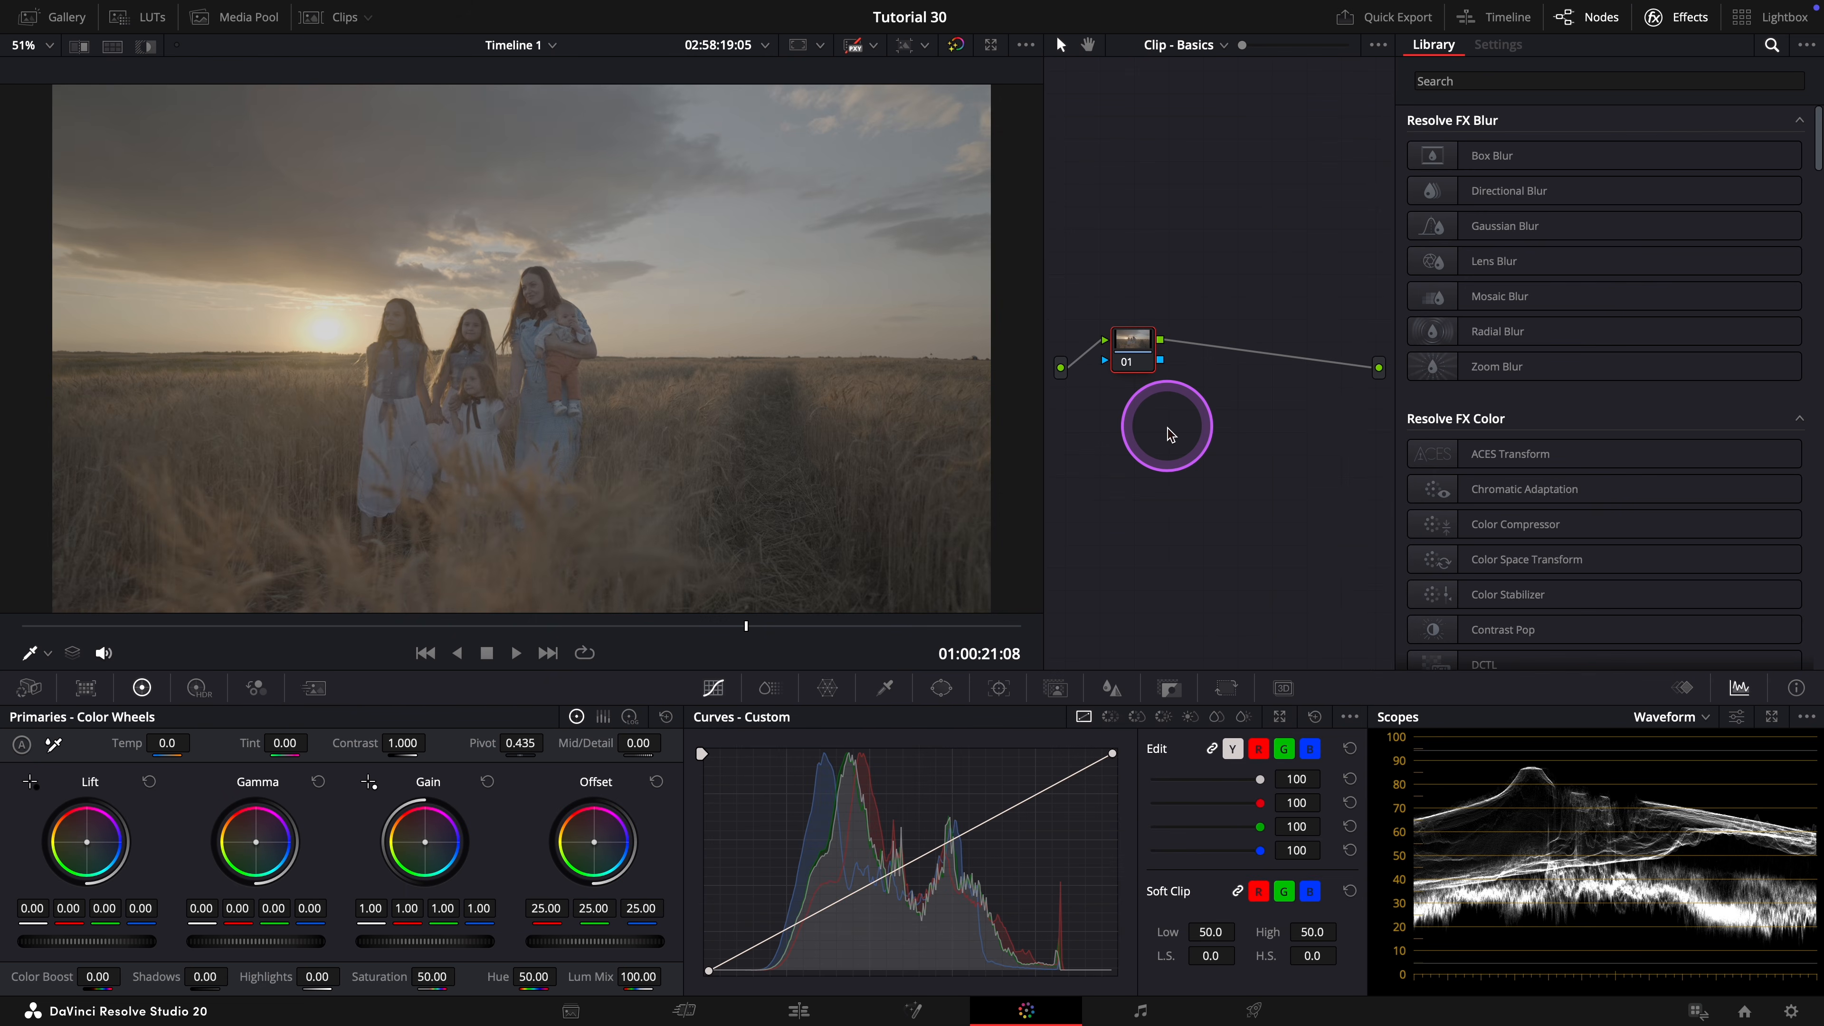
Apply a Color Space Transform to node 01 with input color space Sony S-Gamut3.Cine and input gamma Sony S-Log3.
{"action": "left_click_drag", "start_coordinate": [1500, 559], "coordinate": [1139, 346]}
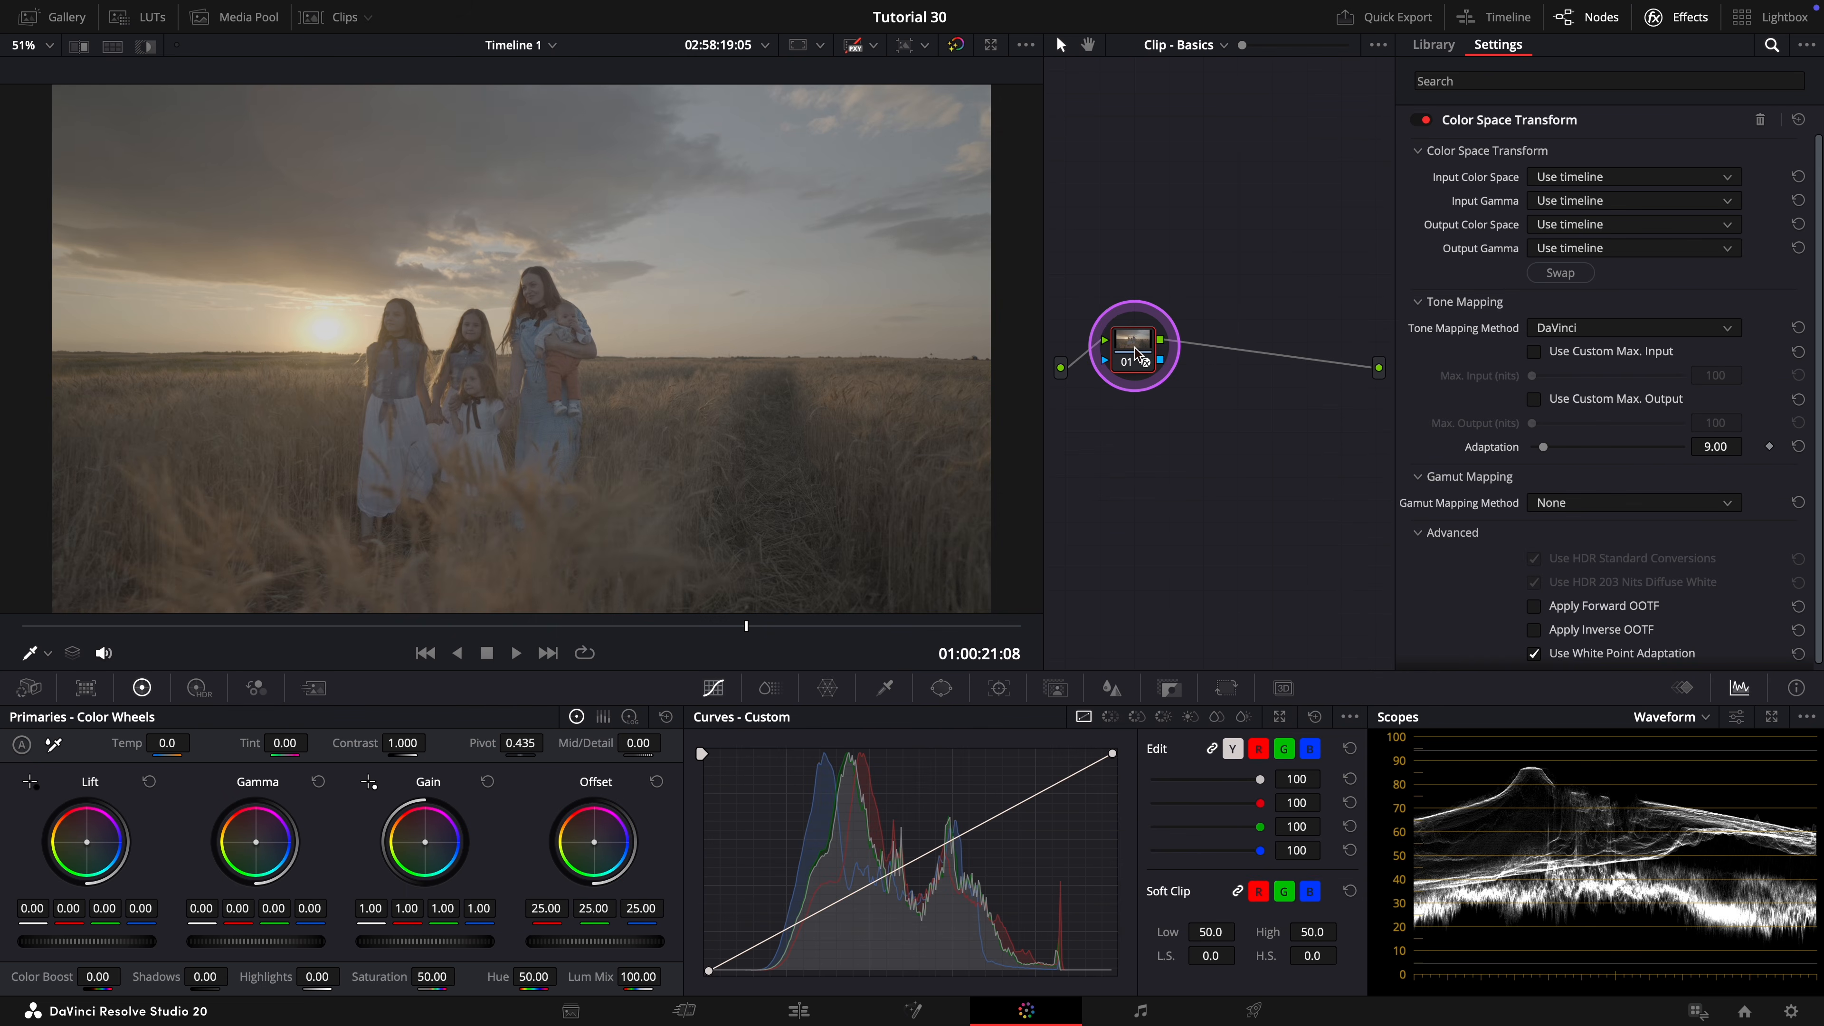
{"action": "left_click", "coordinate": [1609, 178]}
{"action": "scroll", "coordinate": [1616, 295], "scroll_direction": "down", "scroll_amount": 10}
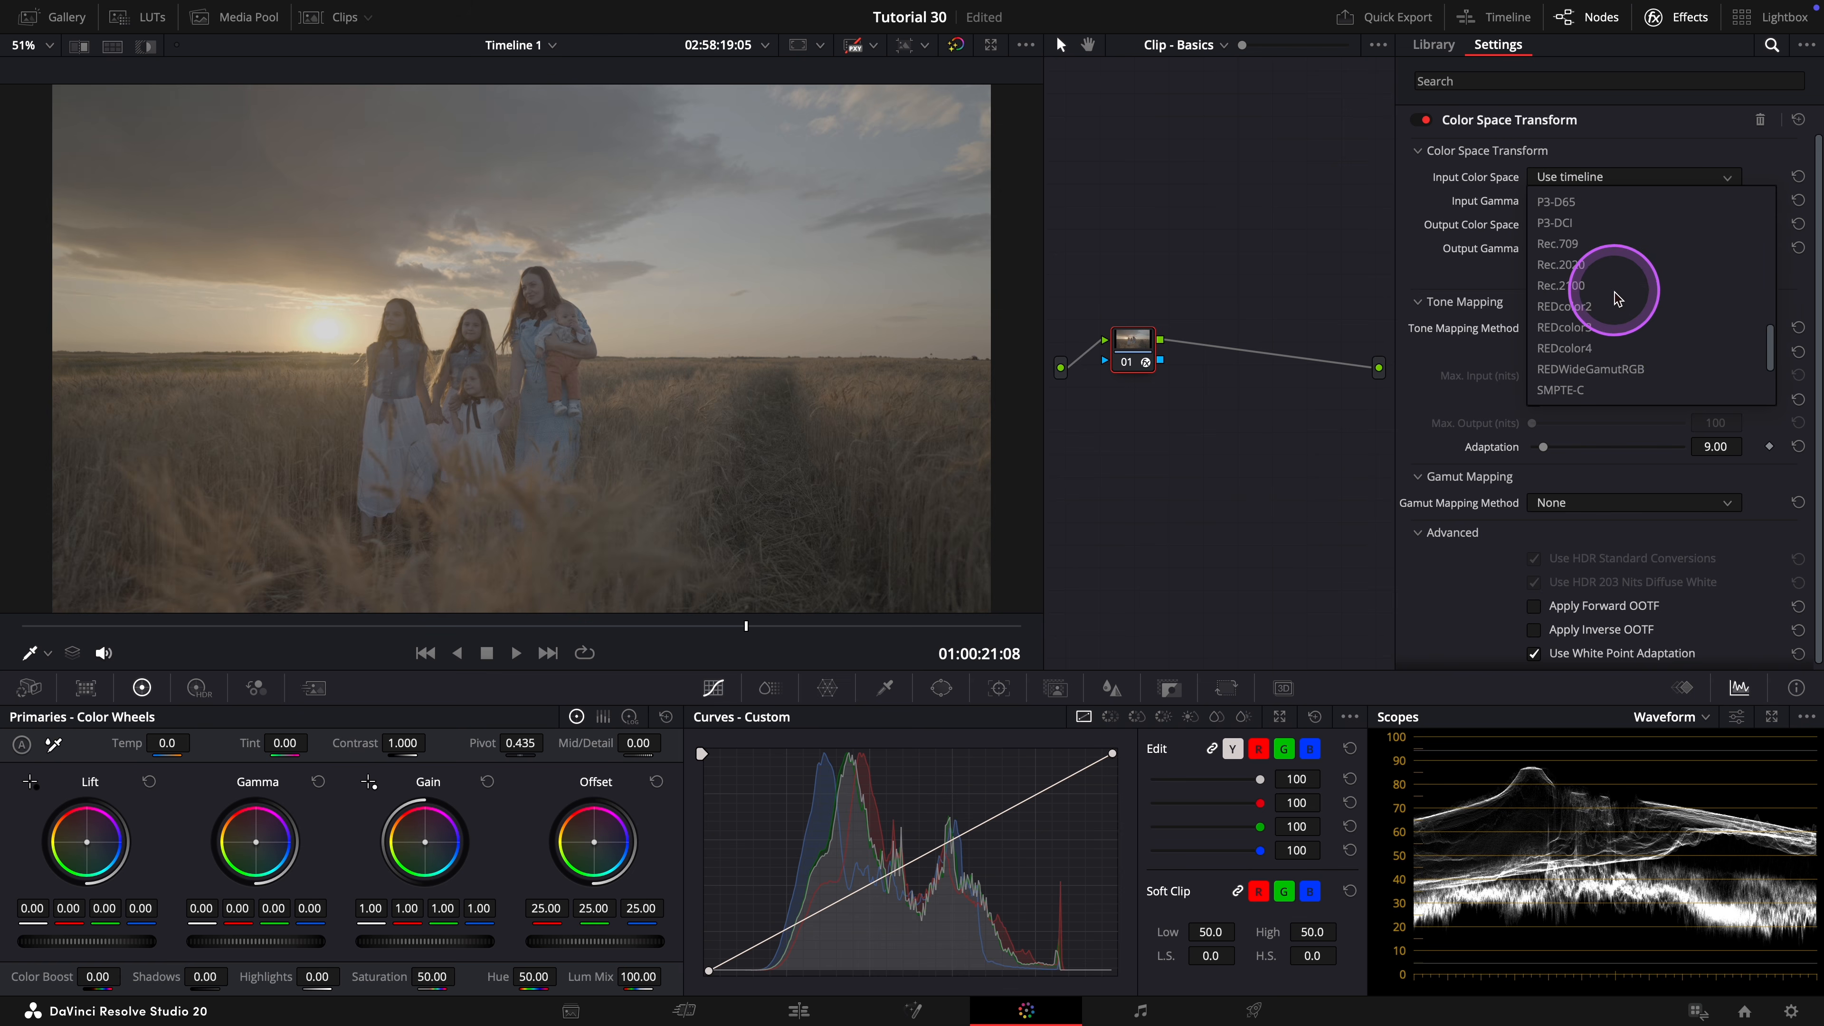
{"action": "left_click", "coordinate": [1591, 327]}
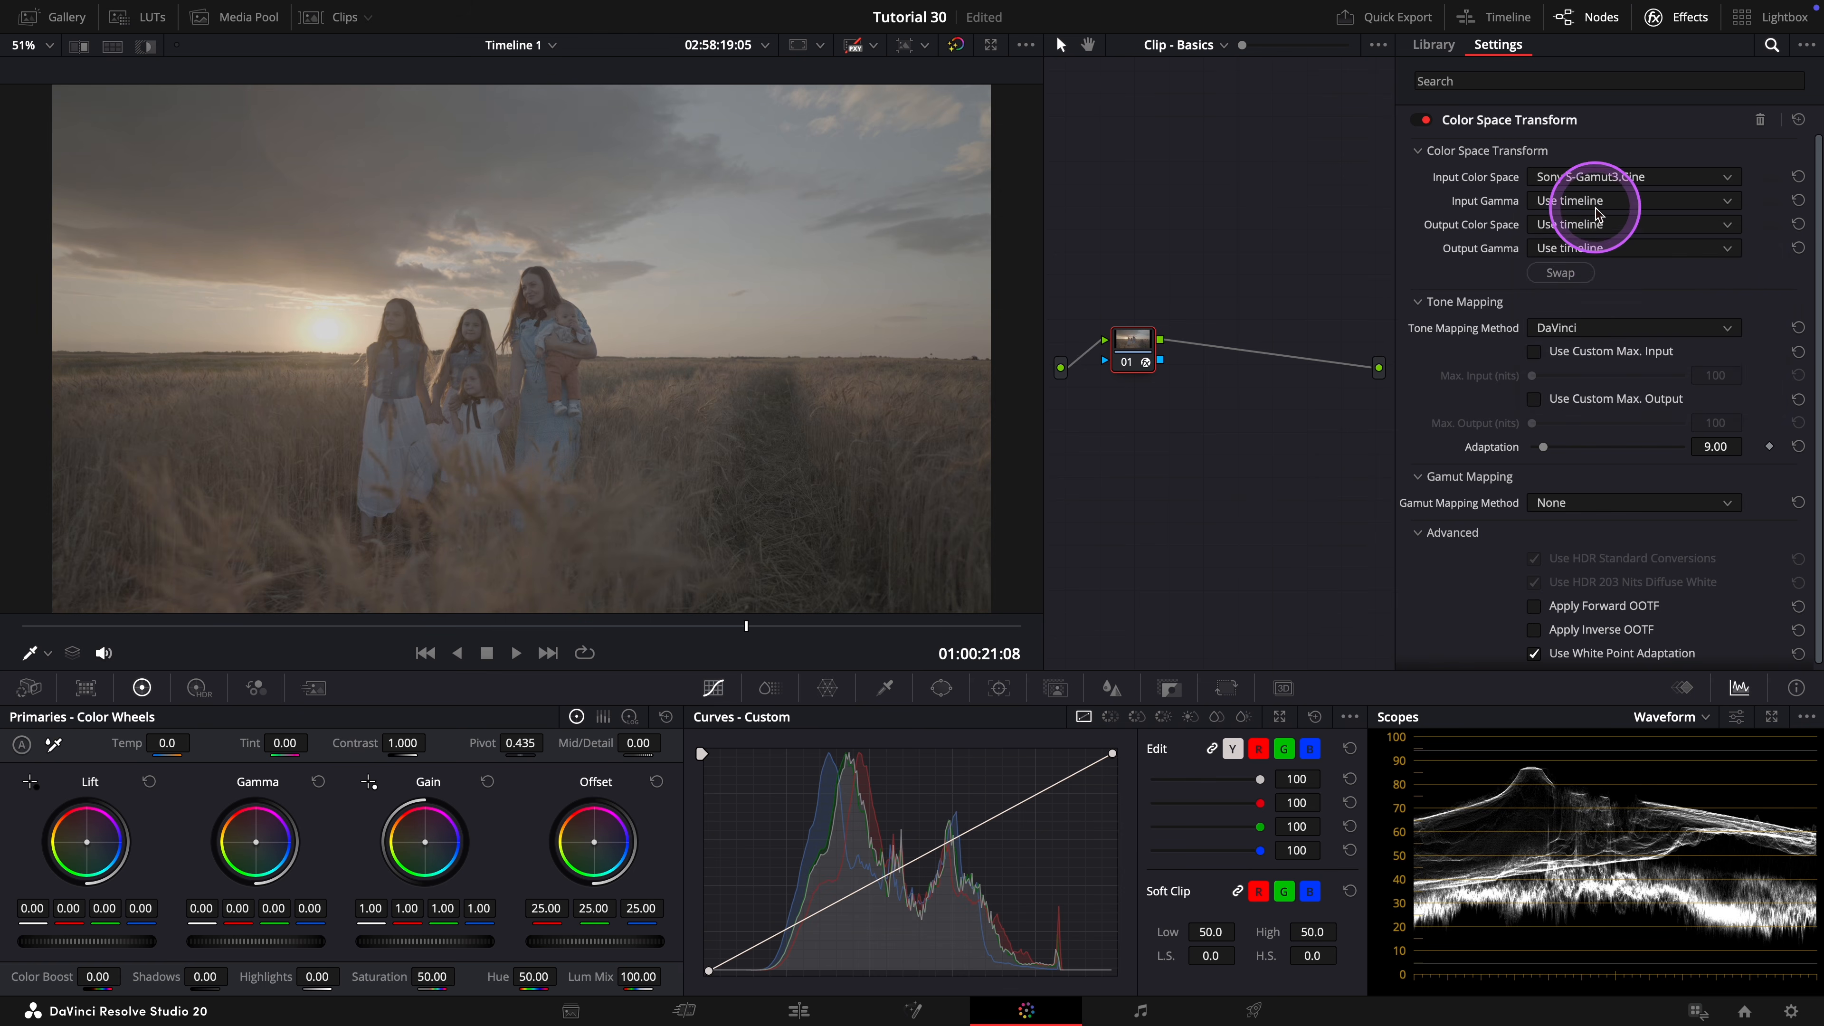
{"action": "left_click", "coordinate": [1608, 201]}
{"action": "scroll", "coordinate": [1607, 338], "scroll_direction": "down", "scroll_amount": 8}
{"action": "scroll", "coordinate": [1608, 338], "scroll_direction": "down", "scroll_amount": 7}
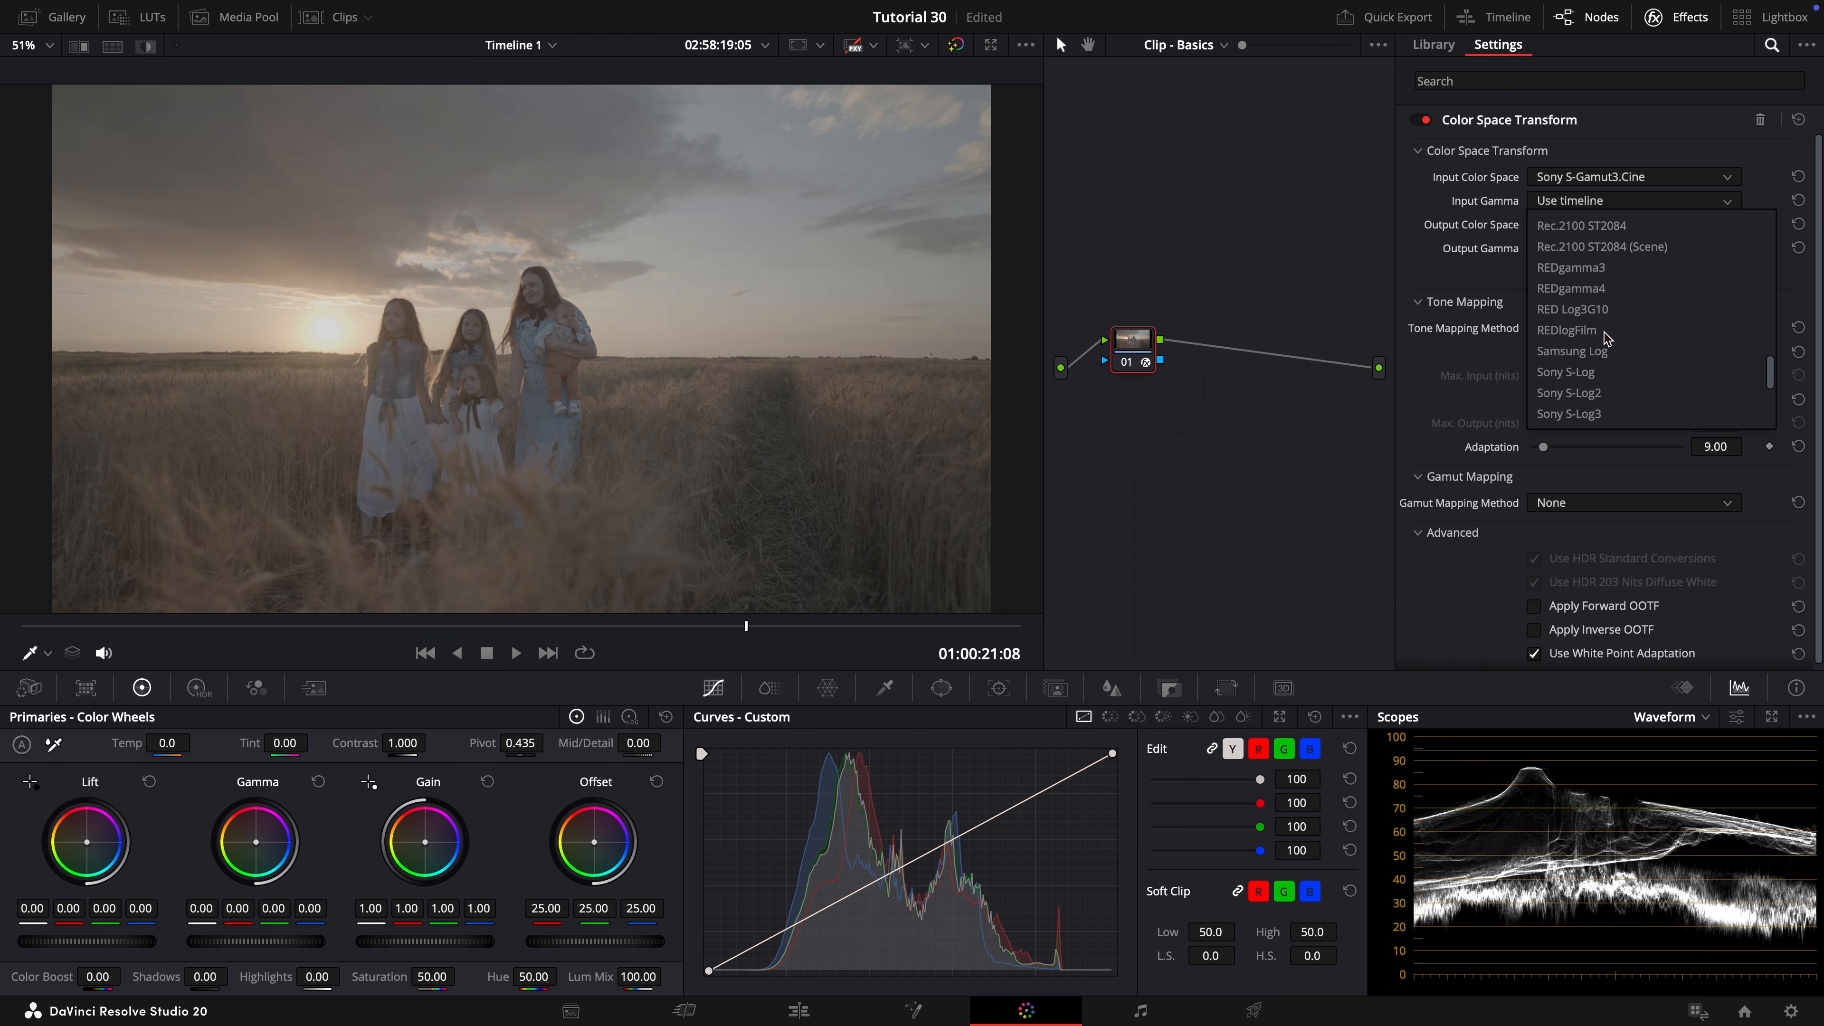
{"action": "left_click", "coordinate": [1580, 412]}
Set node 01's output color space to DaVinci Wide Gamut and its output gamma to DaVinci Intermediate.
{"action": "left_click", "coordinate": [1601, 224]}
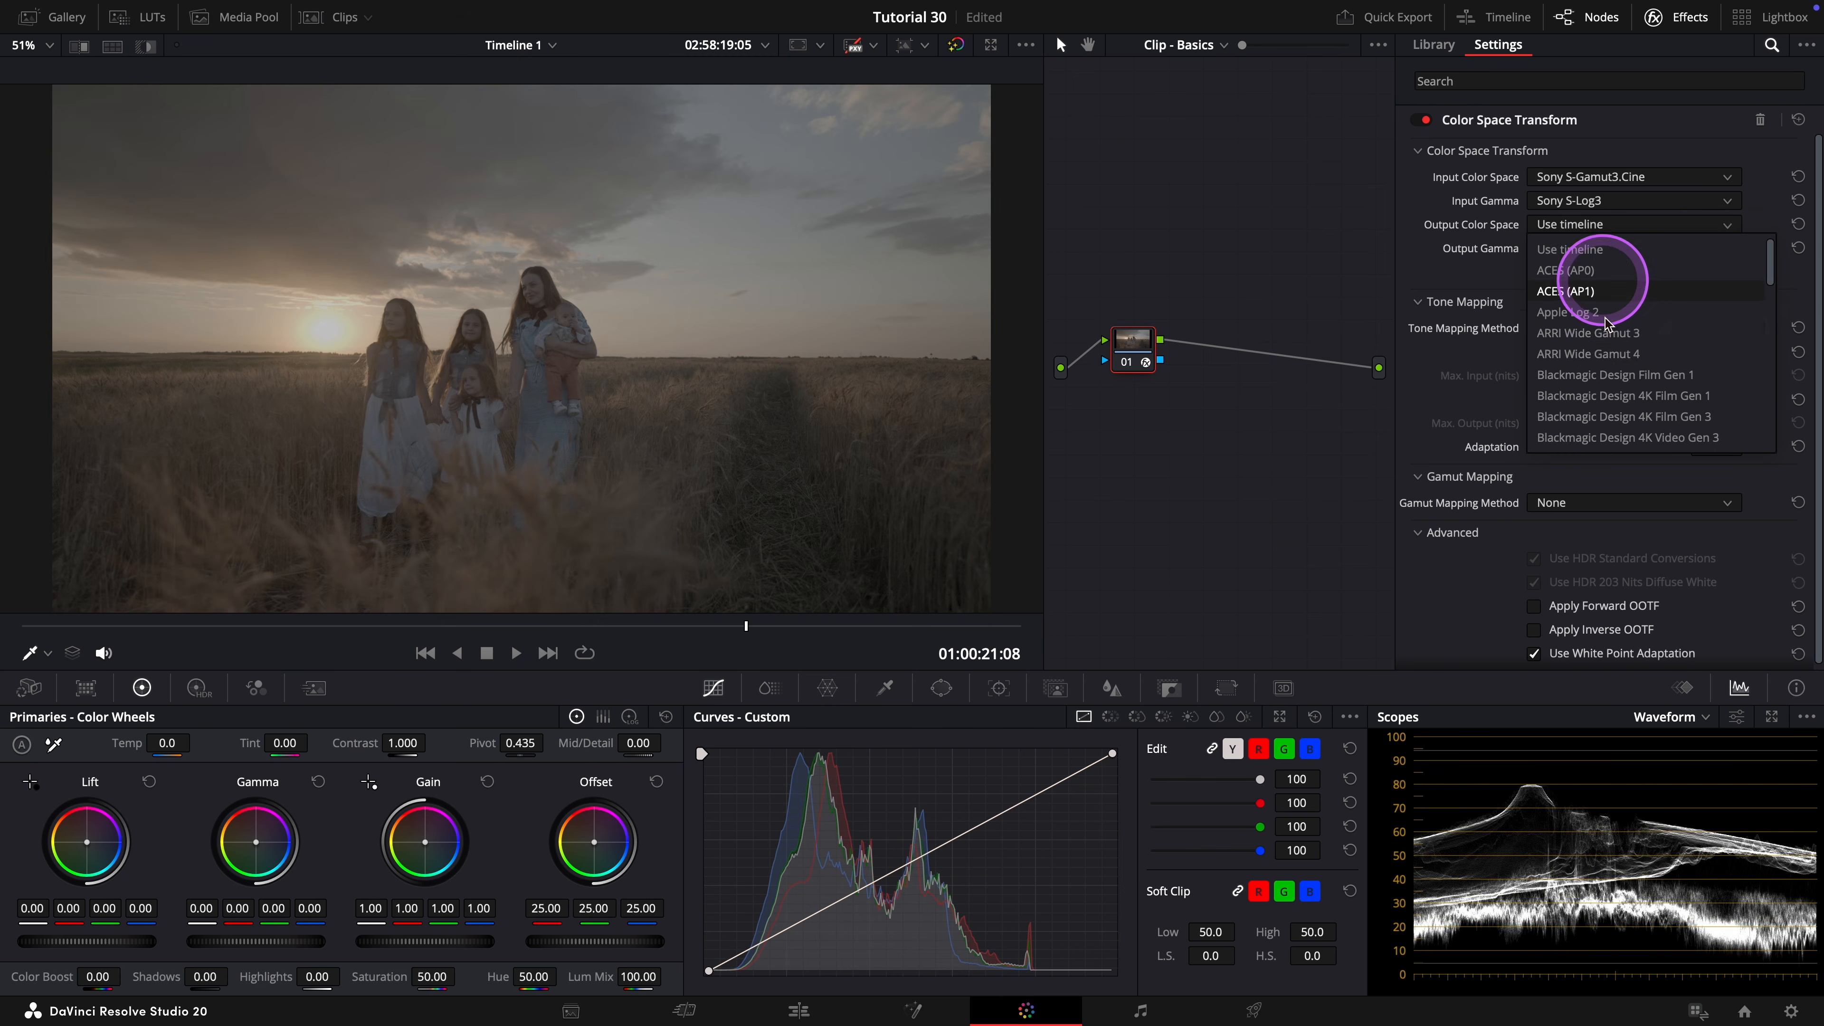
{"action": "scroll", "coordinate": [1607, 355], "scroll_direction": "down", "scroll_amount": 3}
{"action": "left_click", "coordinate": [1591, 375]}
{"action": "left_click", "coordinate": [1609, 248]}
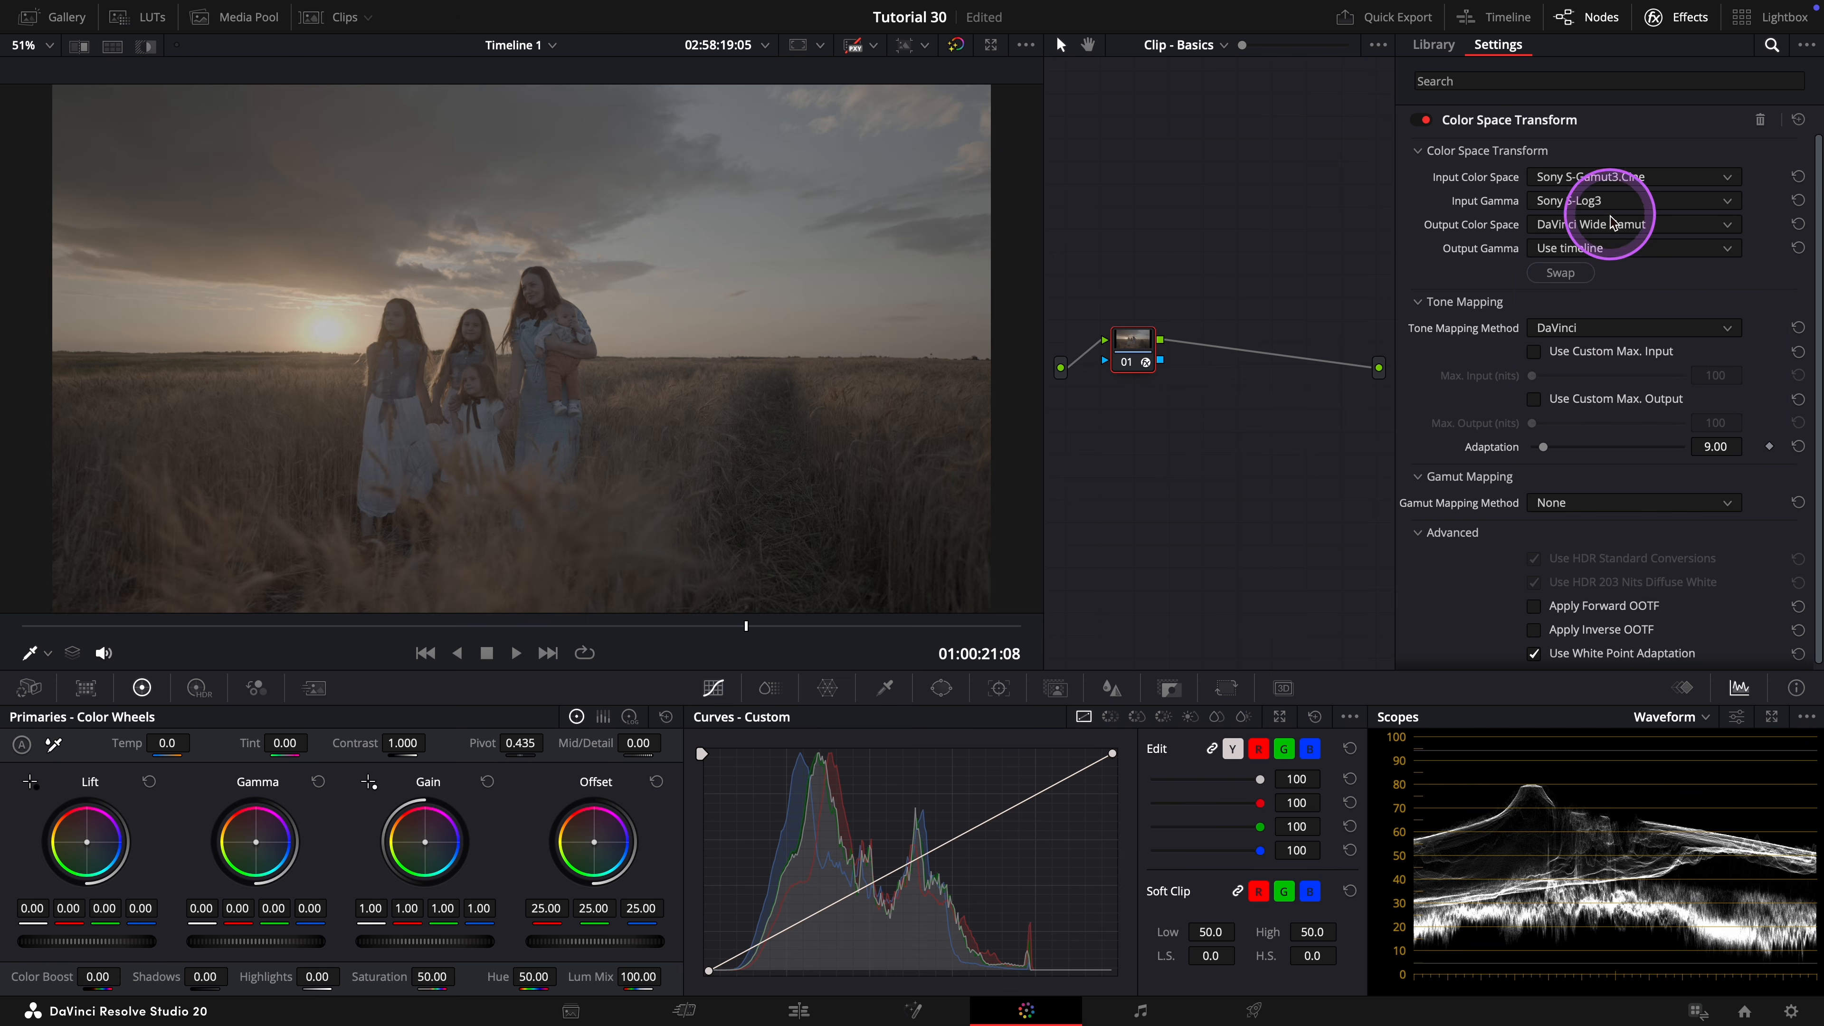
{"action": "scroll", "coordinate": [1606, 363], "scroll_direction": "down", "scroll_amount": 10}
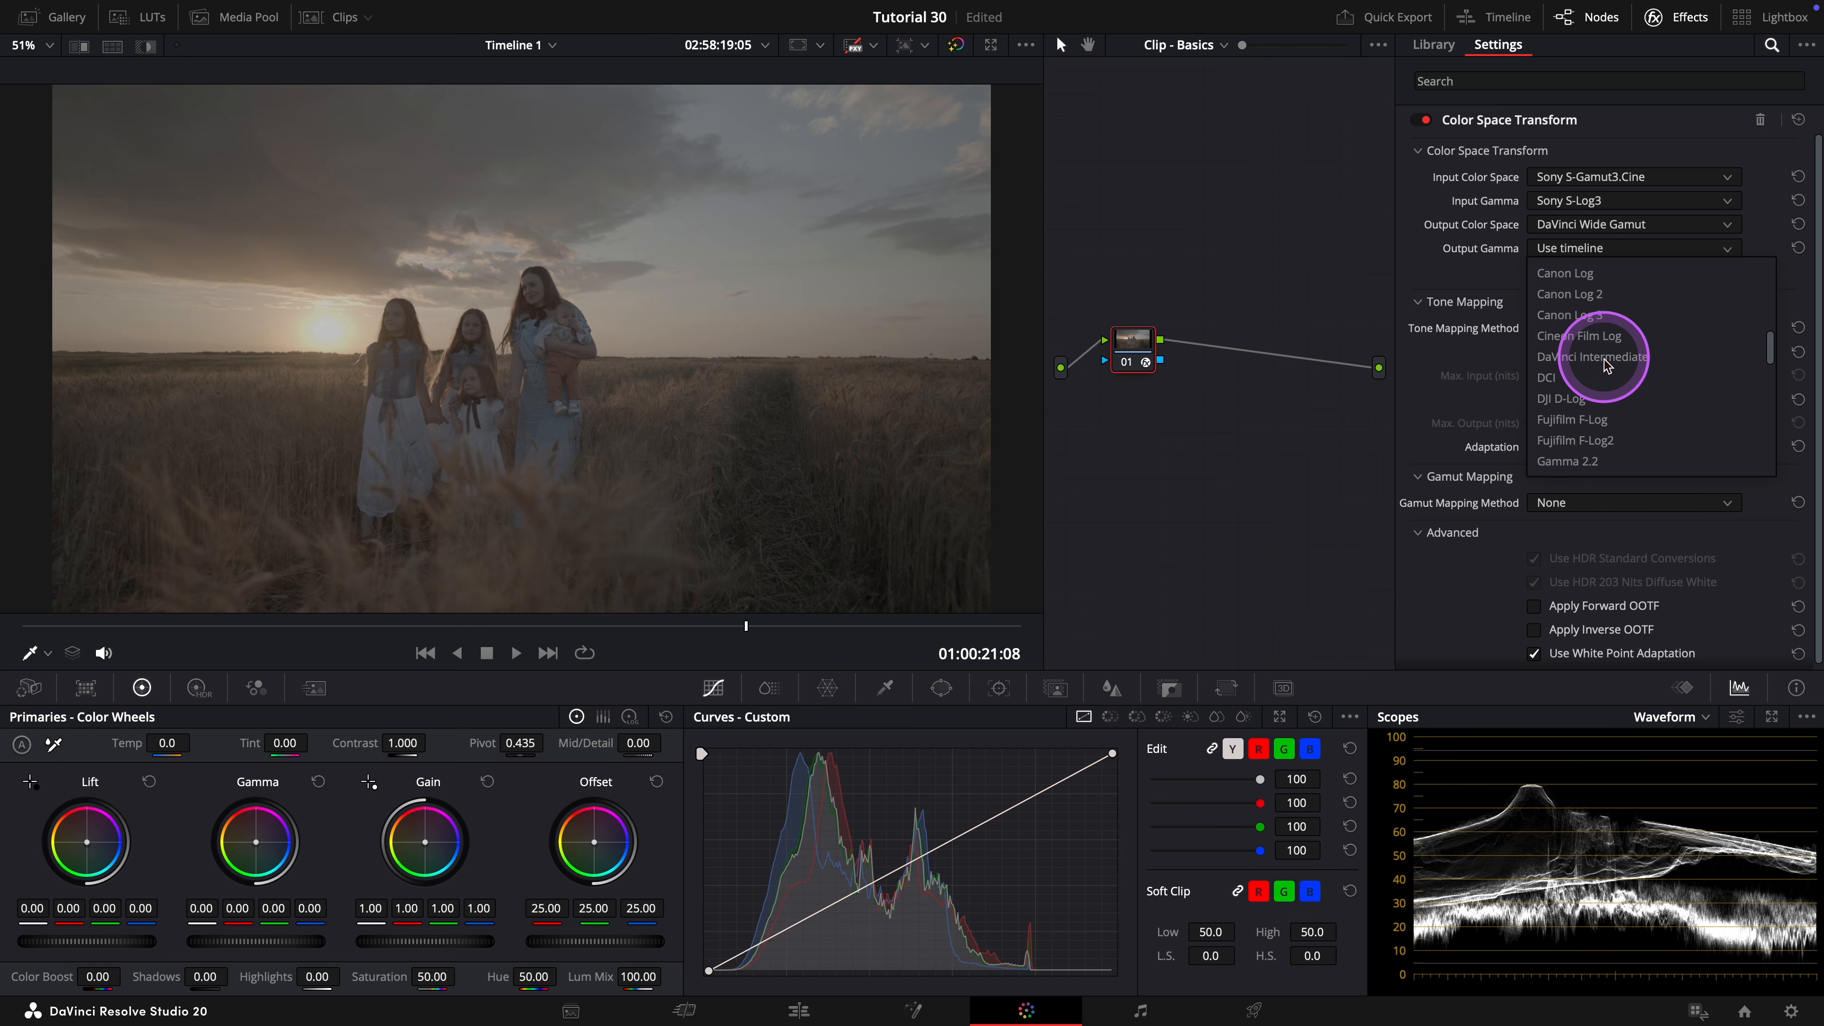
{"action": "left_click", "coordinate": [1600, 352]}
Set node 01's tone mapping method to None and label the node IN CST.
{"action": "left_click", "coordinate": [1595, 335]}
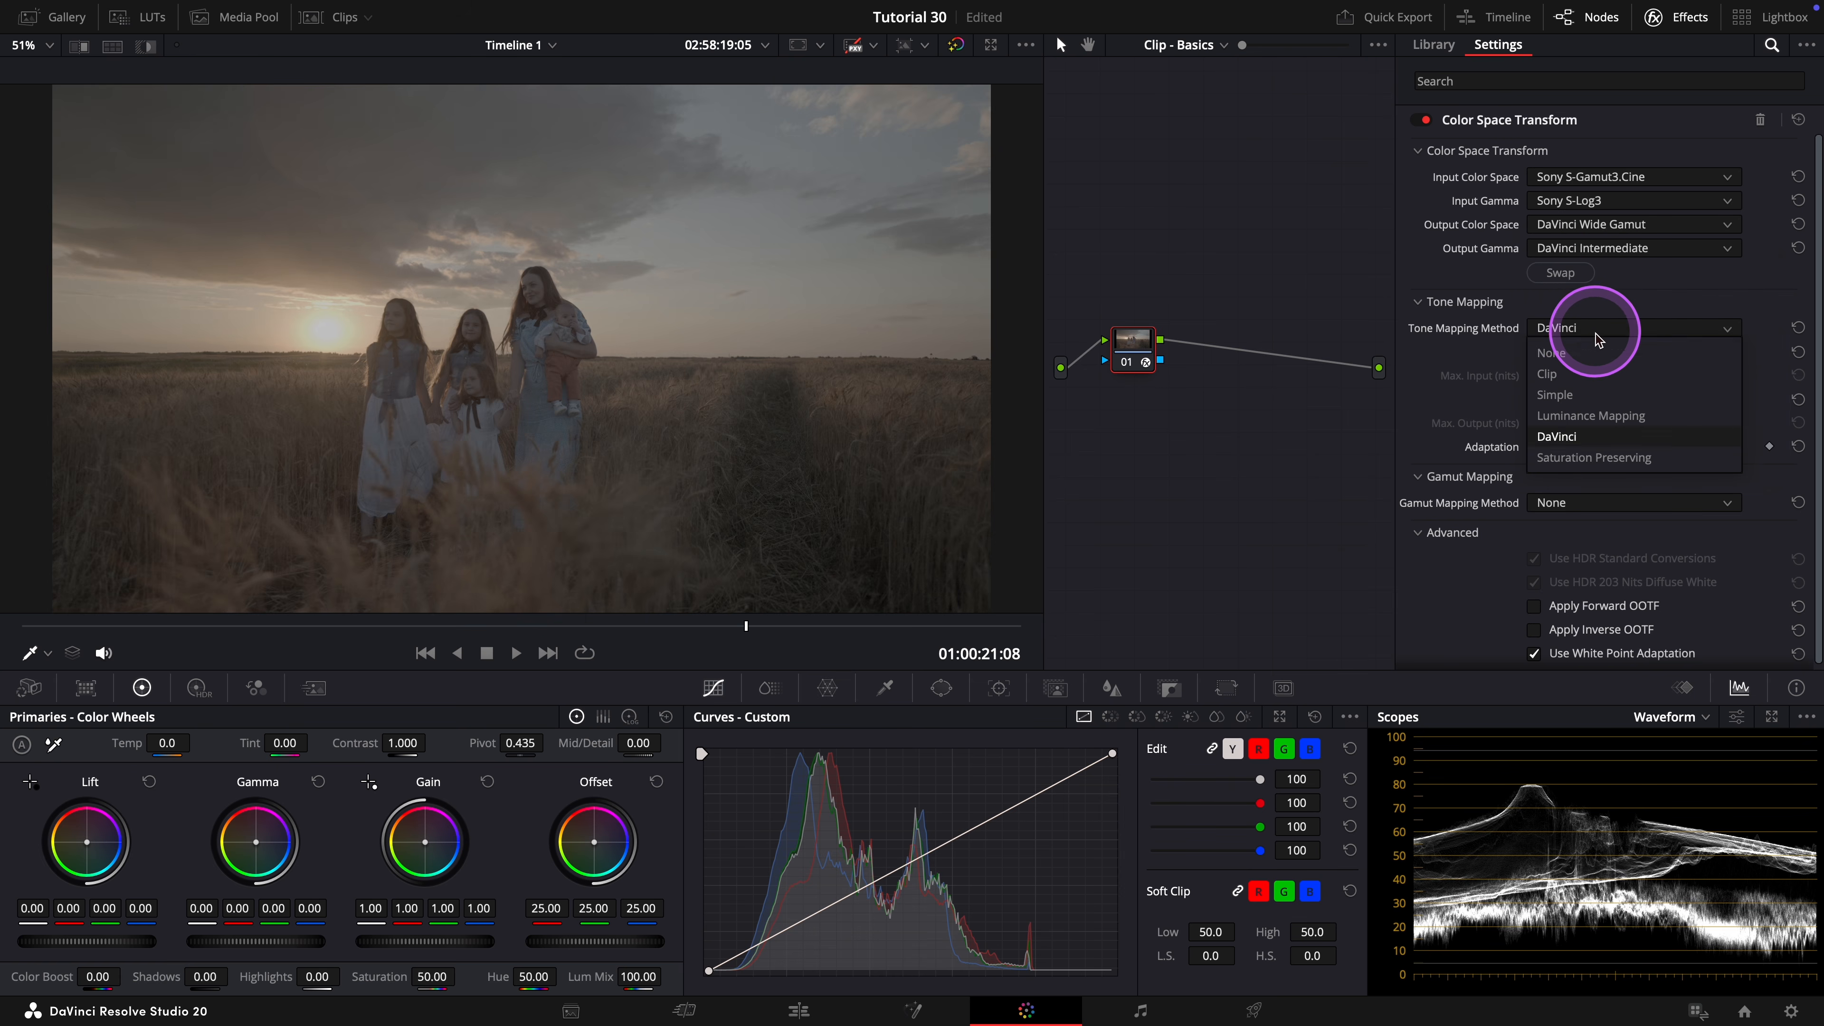
{"action": "left_click", "coordinate": [1574, 355]}
{"action": "left_click", "coordinate": [1335, 599]}
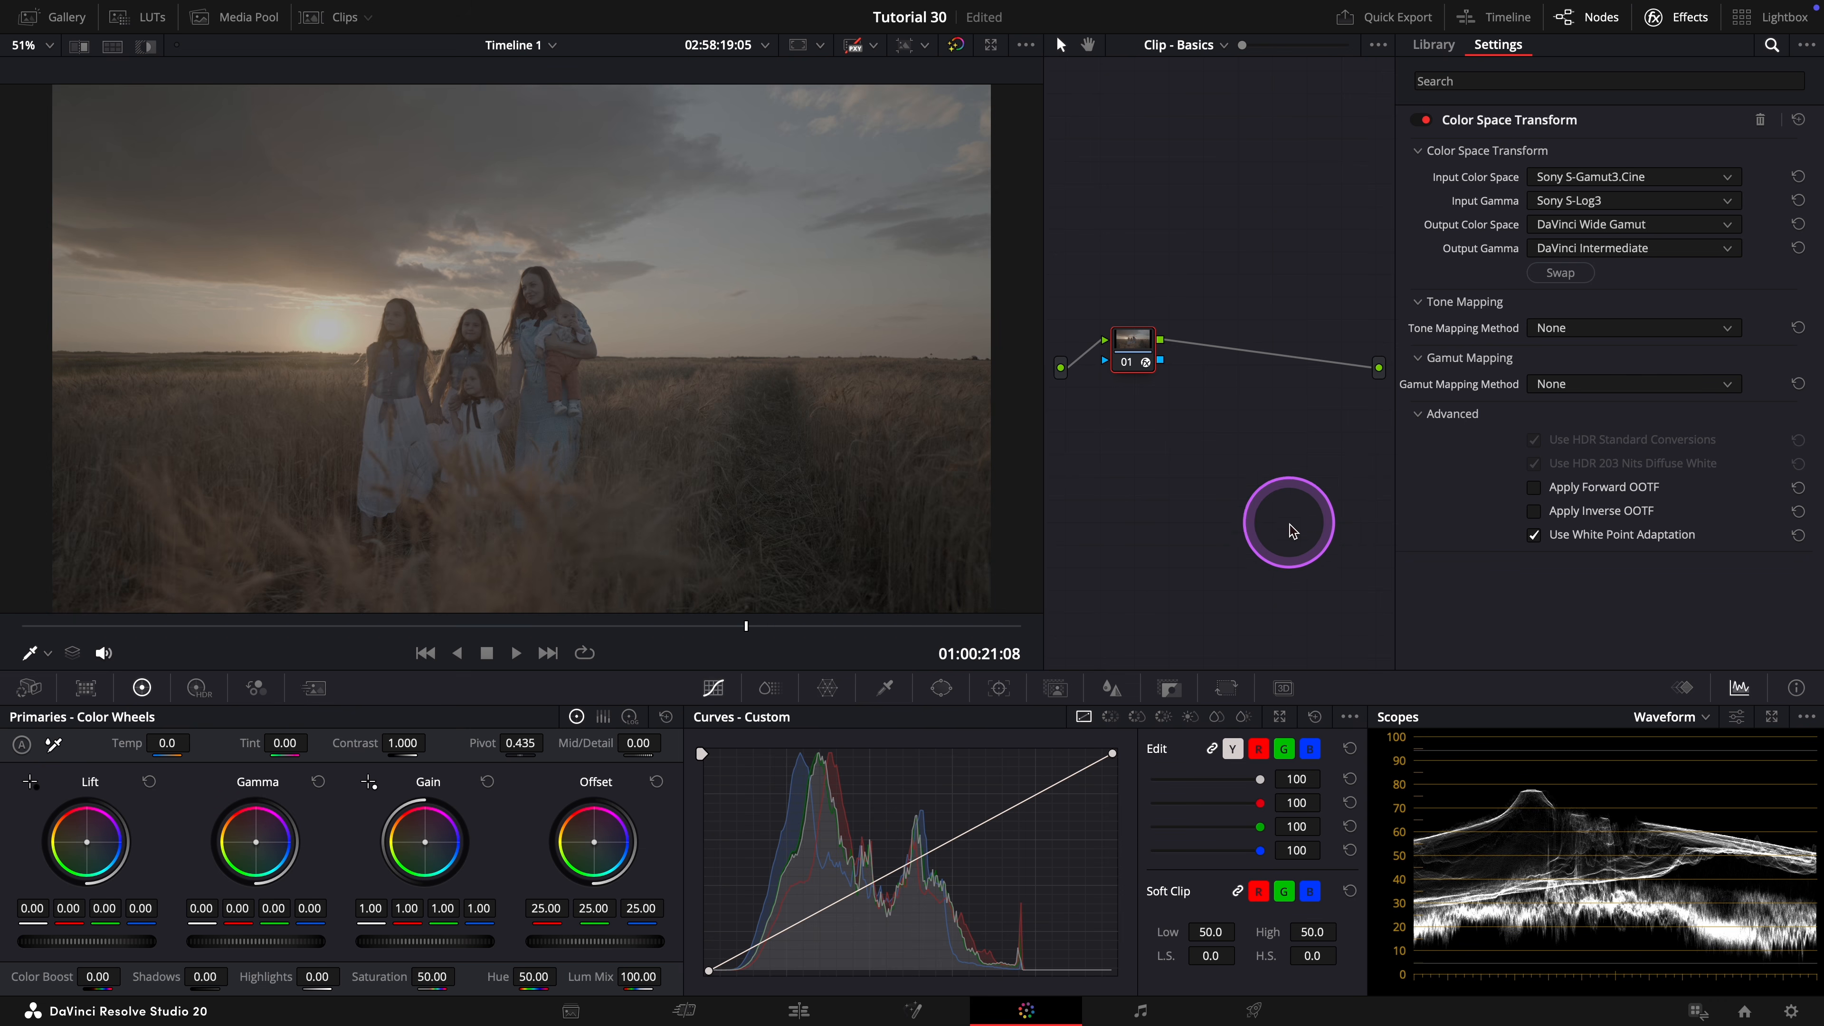
Add a serial node after IN CST, place it near the graph's output and label it as the OUT transform.
{"action": "right_click", "coordinate": [1135, 339]}
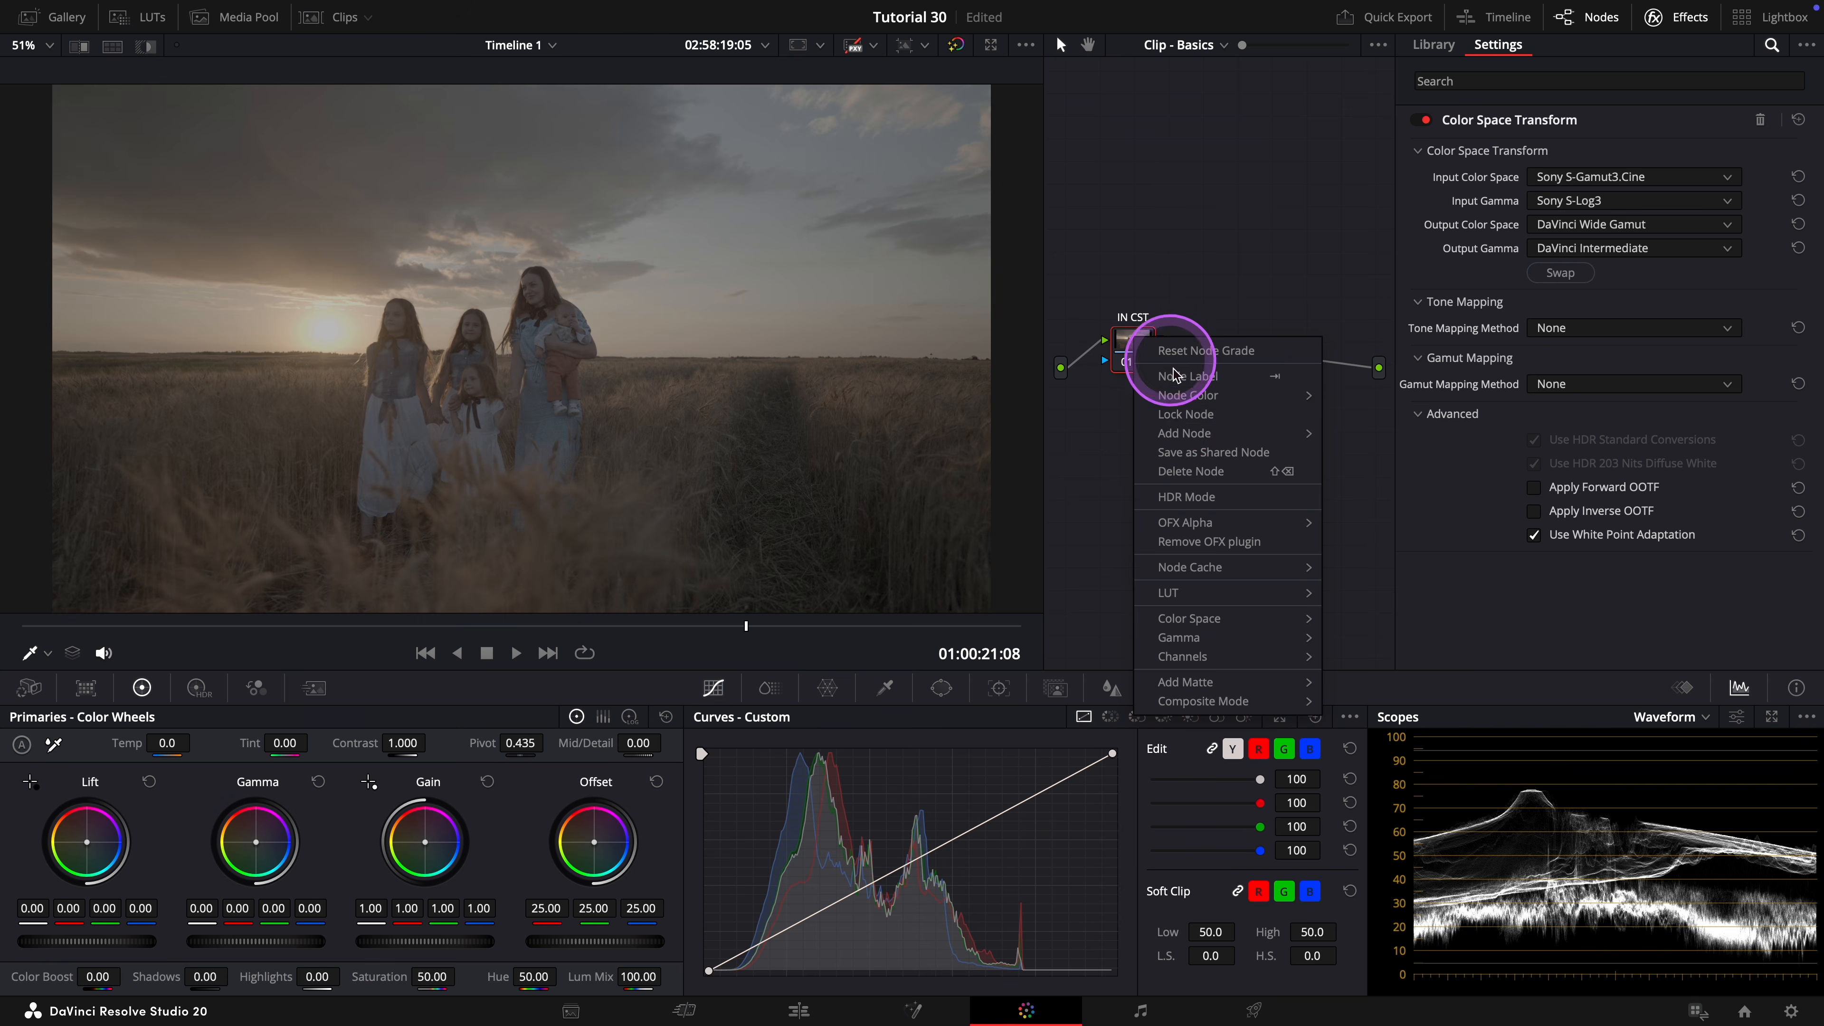
{"action": "mouse_move", "coordinate": [1185, 433]}
{"action": "left_click", "coordinate": [1372, 434]}
{"action": "left_click_drag", "start_coordinate": [1214, 344], "coordinate": [1325, 347]}
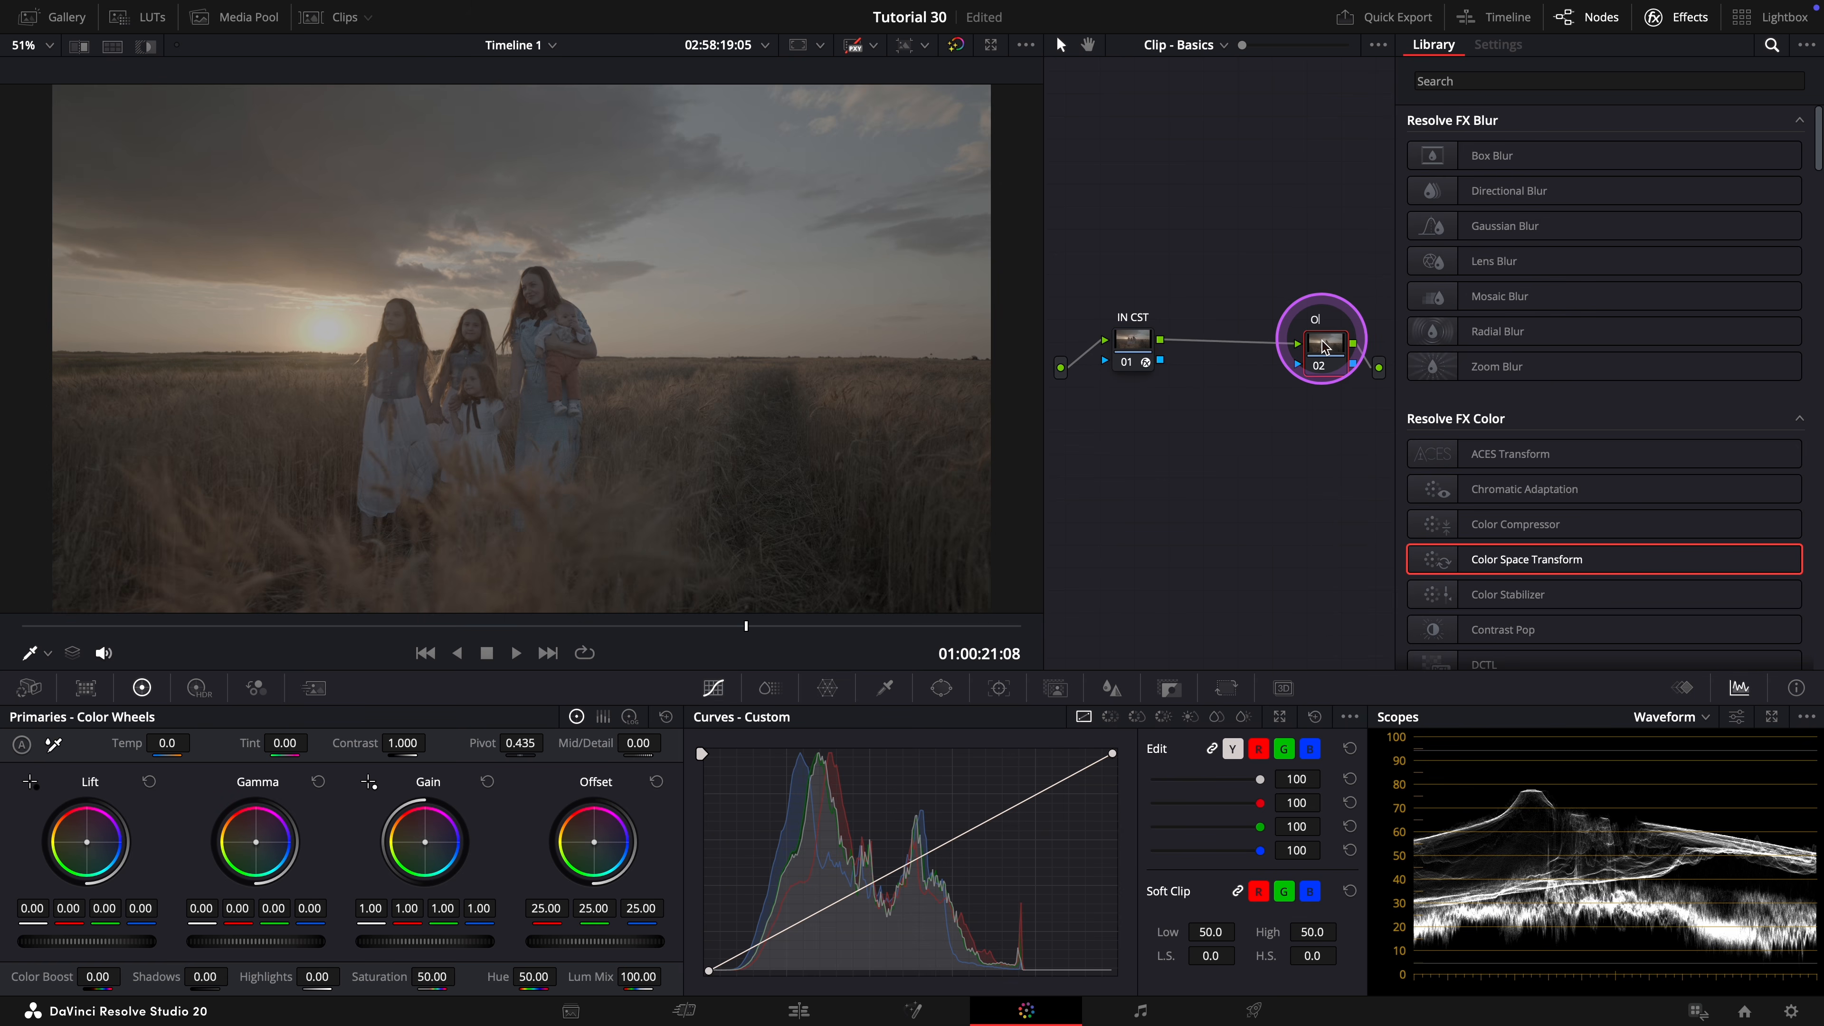
{"action": "key", "text": "Return"}
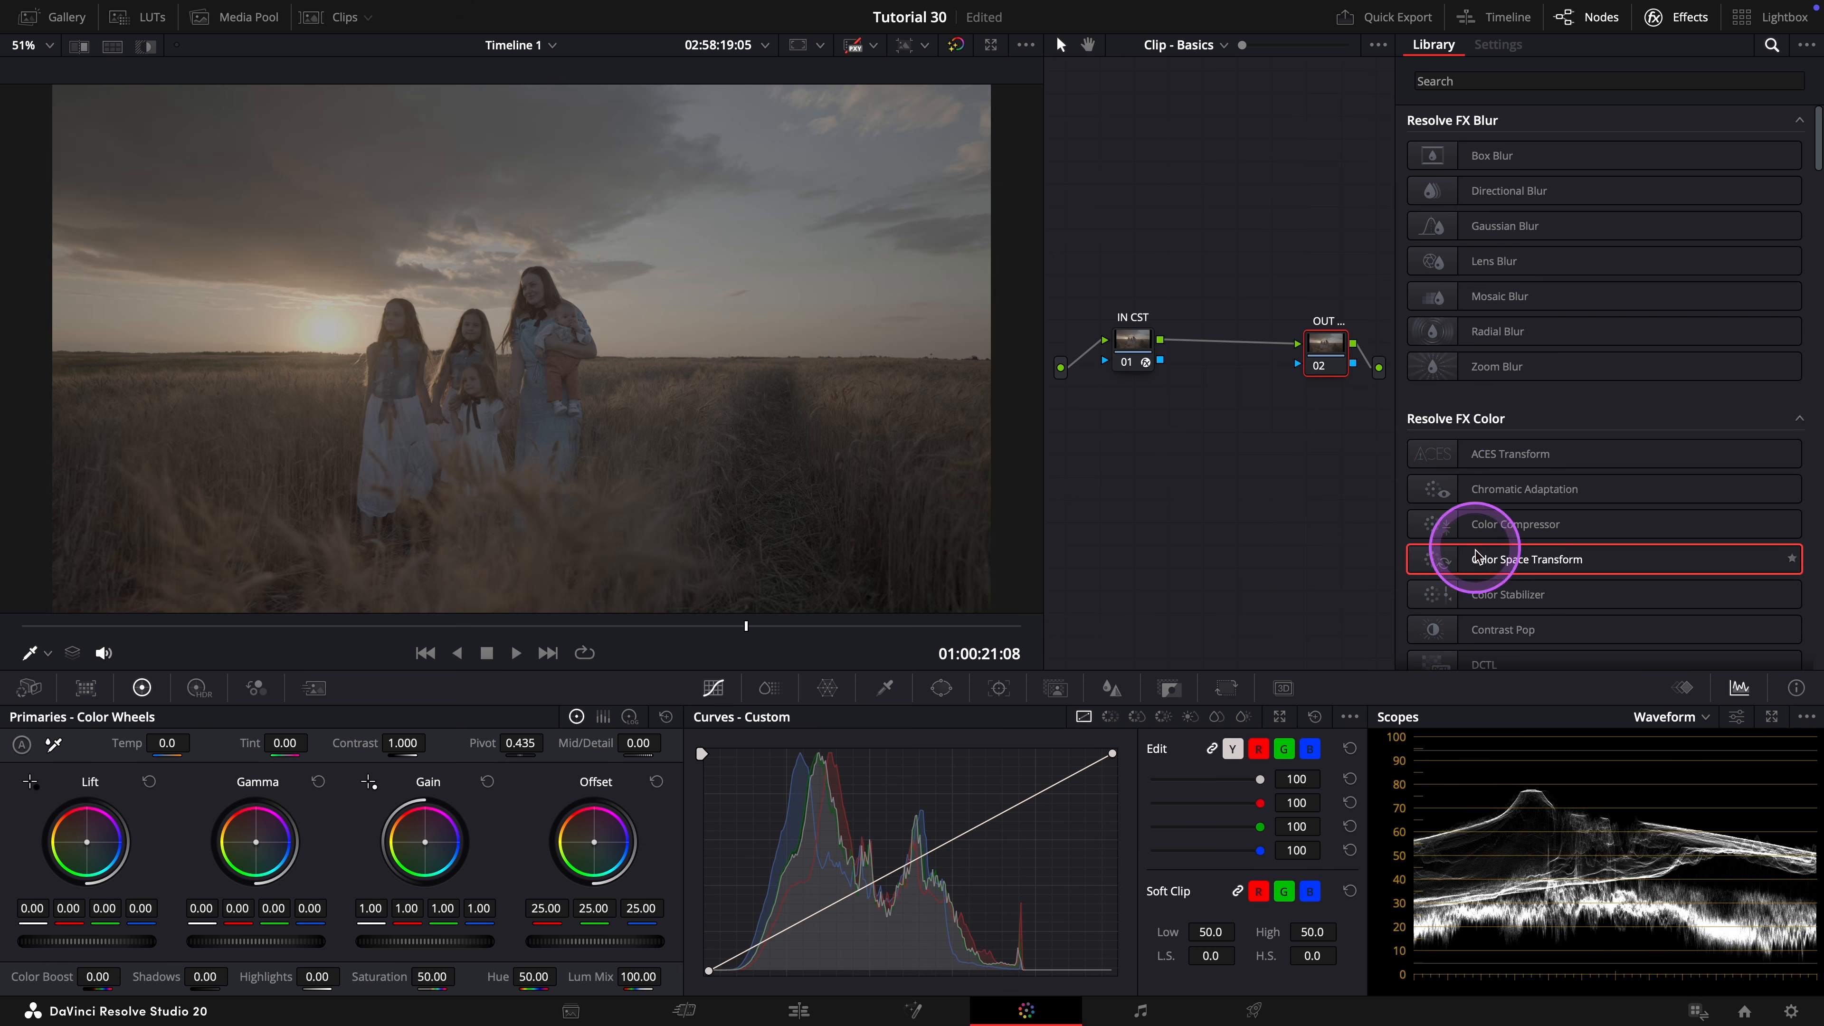
Apply a Color Space Transform to the OUT node with input color space DaVinci Wide Gamut and input gamma DaVinci Intermediate.
{"action": "left_click_drag", "start_coordinate": [1477, 553], "coordinate": [1323, 344]}
{"action": "left_click", "coordinate": [1589, 178]}
{"action": "scroll", "coordinate": [1601, 309], "scroll_direction": "down", "scroll_amount": 8}
{"action": "scroll", "coordinate": [1603, 309], "scroll_direction": "up", "scroll_amount": 3}
{"action": "left_click", "coordinate": [1593, 225]}
{"action": "left_click", "coordinate": [1596, 201]}
{"action": "scroll", "coordinate": [1603, 312], "scroll_direction": "down", "scroll_amount": 5}
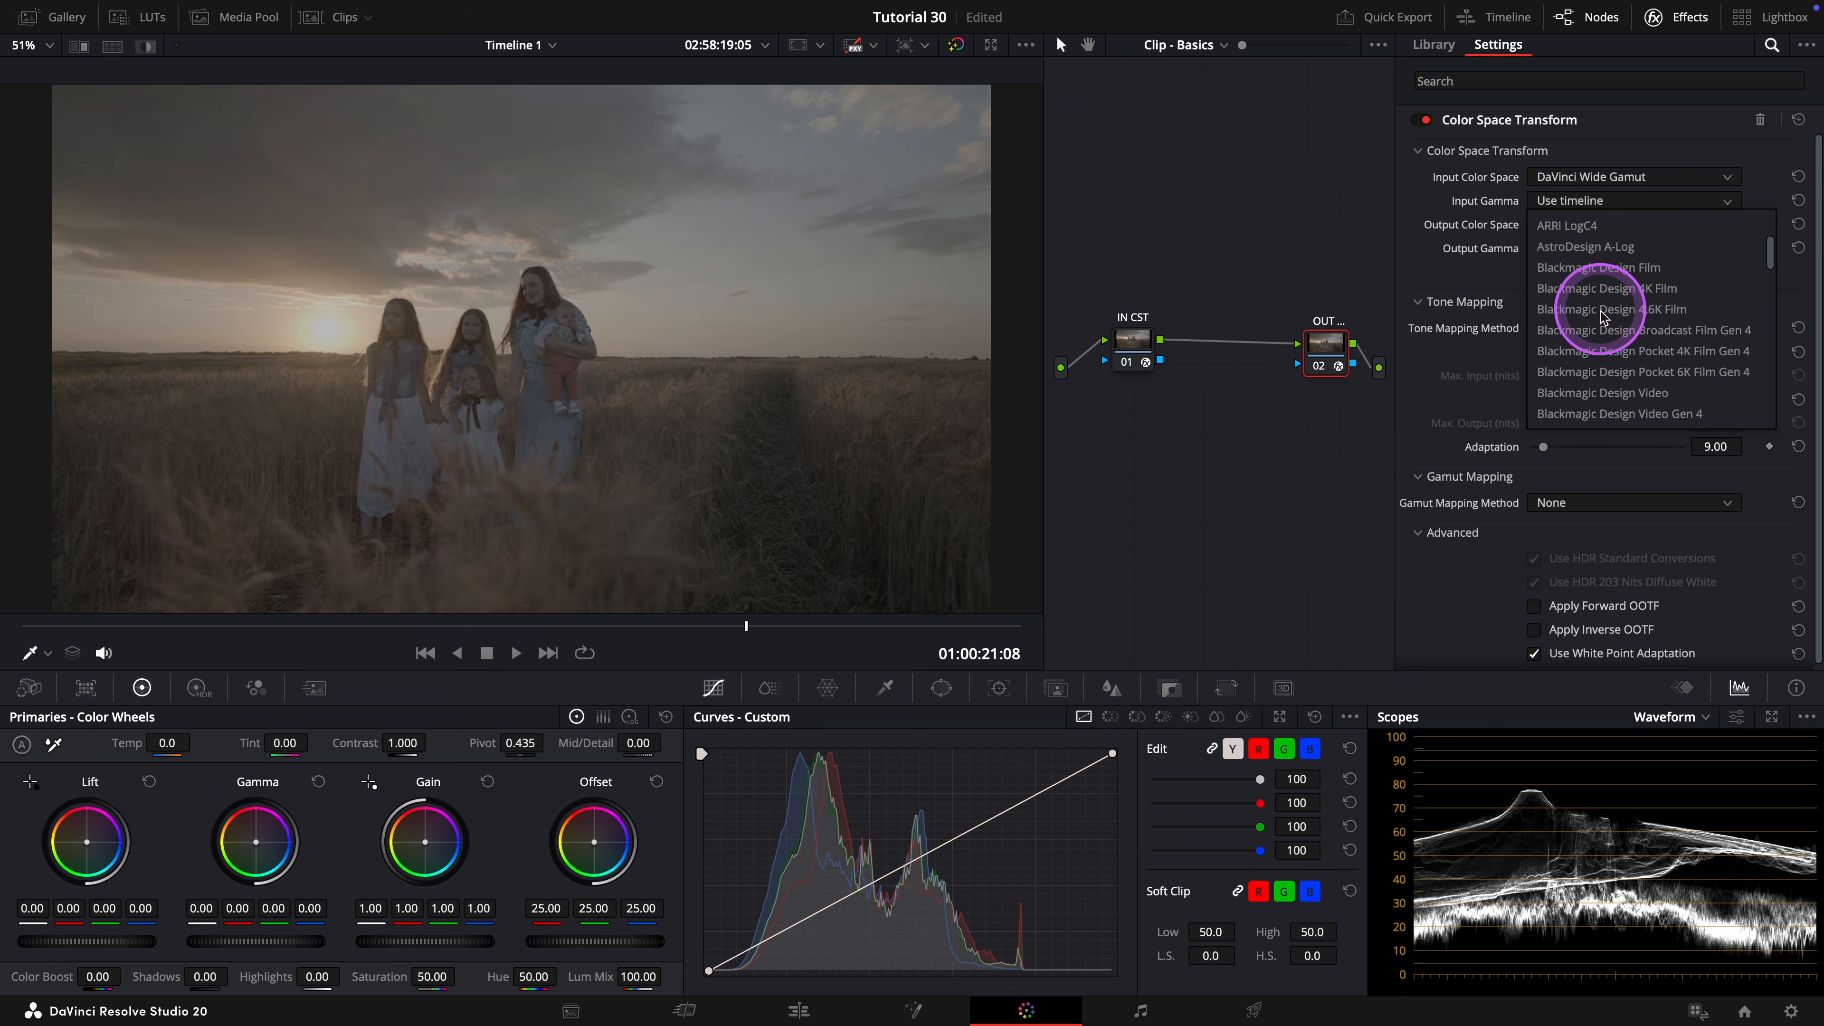
{"action": "left_click", "coordinate": [1590, 395]}
Set the OUT node's output color space to Rec.709 and its output gamma to Gamma 2.4.
{"action": "left_click", "coordinate": [1605, 224]}
{"action": "scroll", "coordinate": [1614, 343], "scroll_direction": "down", "scroll_amount": 8}
{"action": "scroll", "coordinate": [1601, 323], "scroll_direction": "up", "scroll_amount": 3}
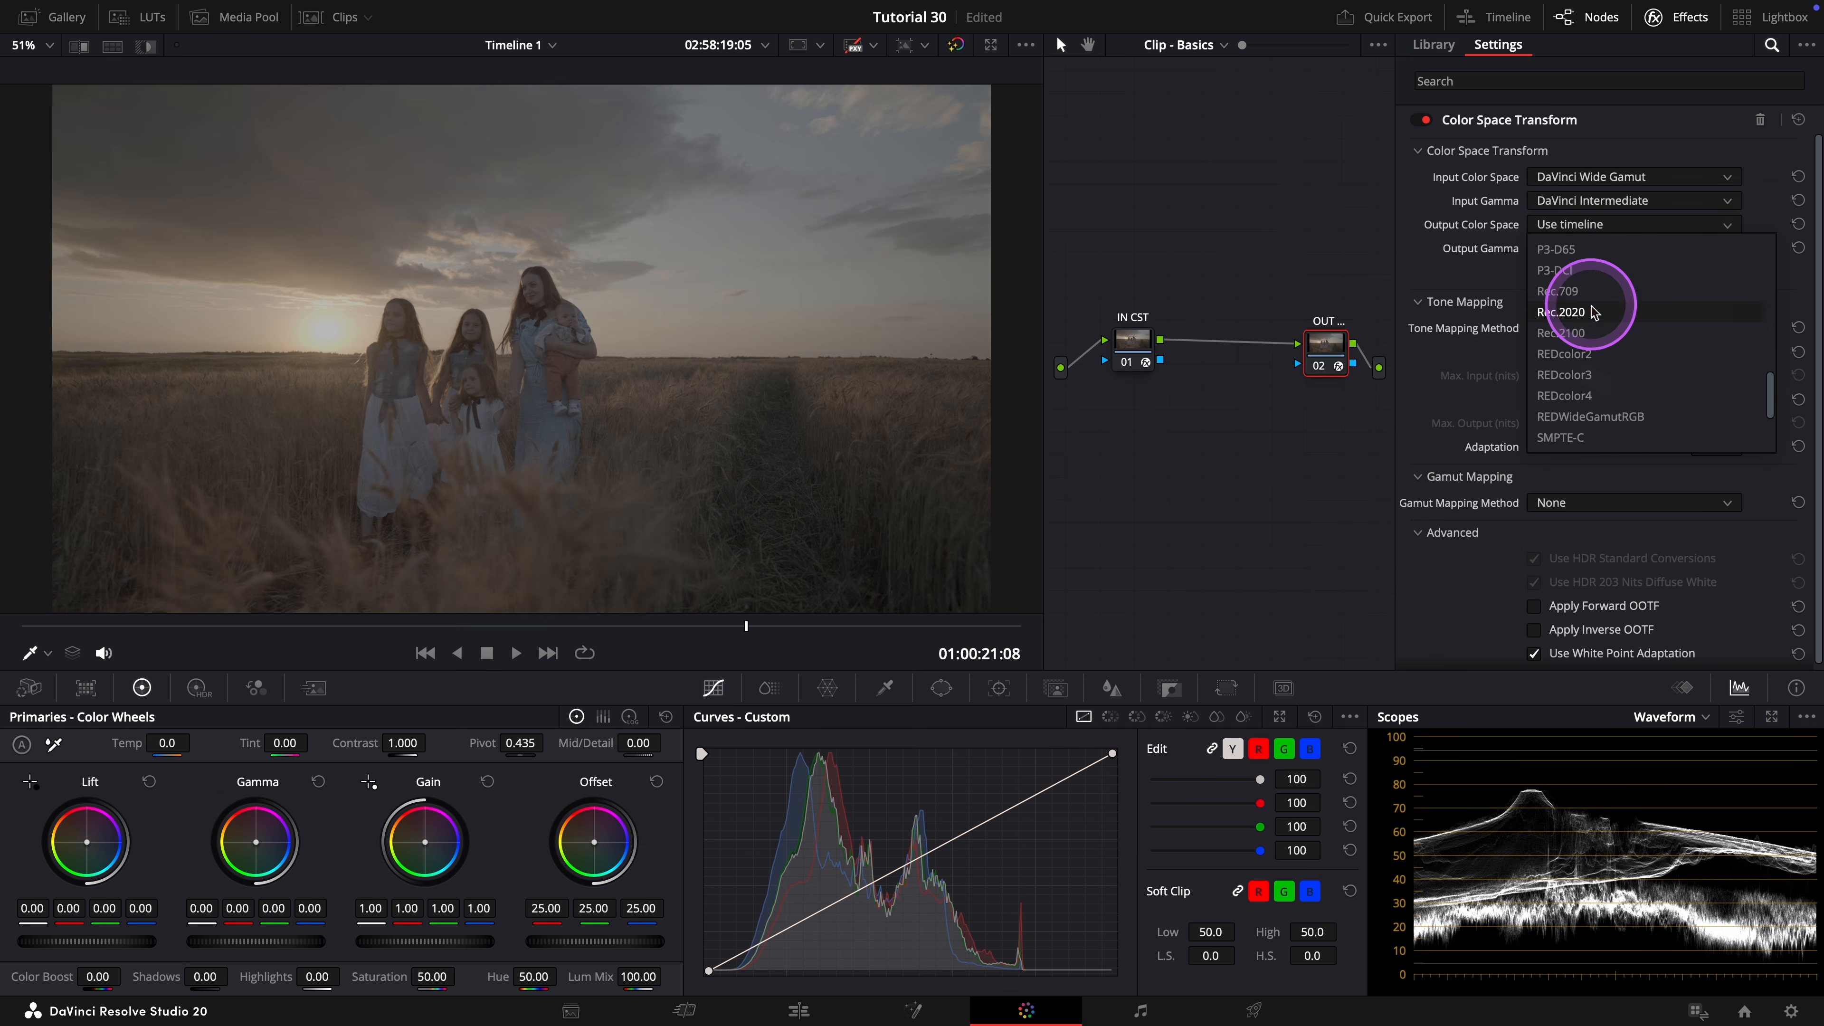
{"action": "left_click", "coordinate": [1586, 330]}
{"action": "left_click", "coordinate": [1587, 248]}
{"action": "scroll", "coordinate": [1595, 359], "scroll_direction": "down", "scroll_amount": 5}
{"action": "left_click", "coordinate": [1567, 440]}
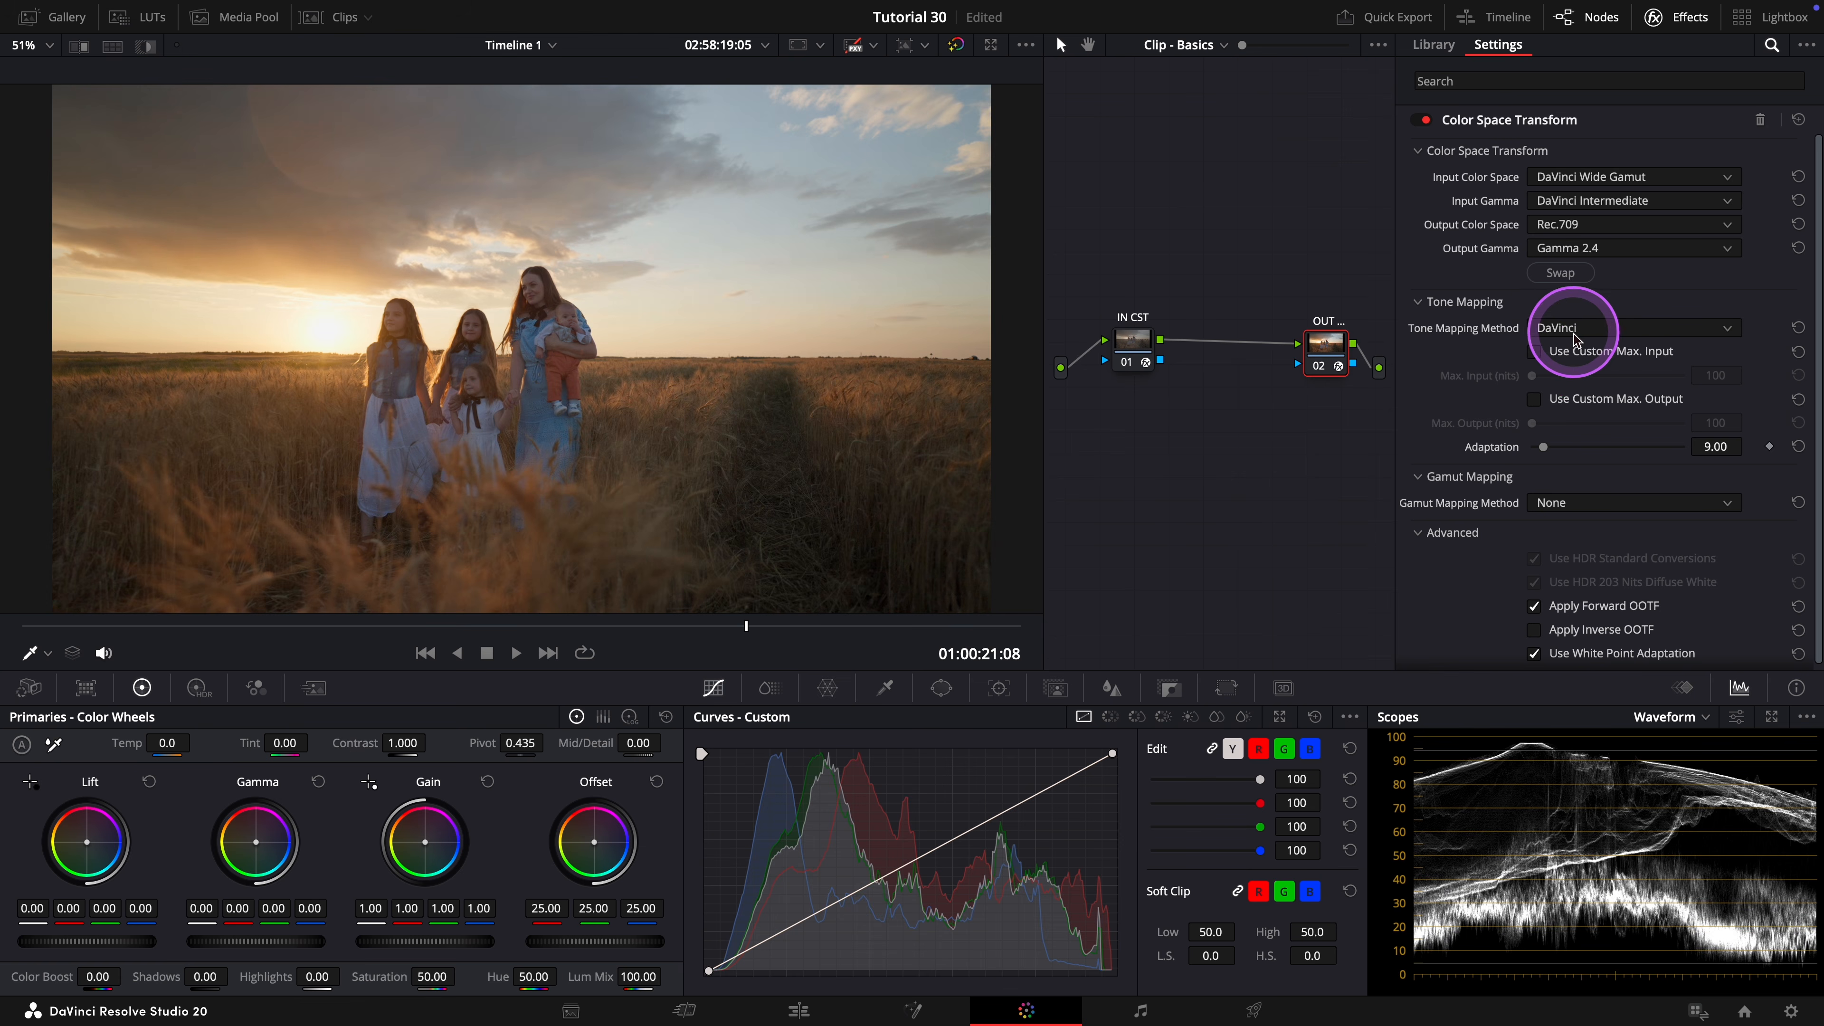
Keep DaVinci tone mapping on the OUT node and set a custom maximum input of 10000 nits.
{"action": "left_click", "coordinate": [1559, 337]}
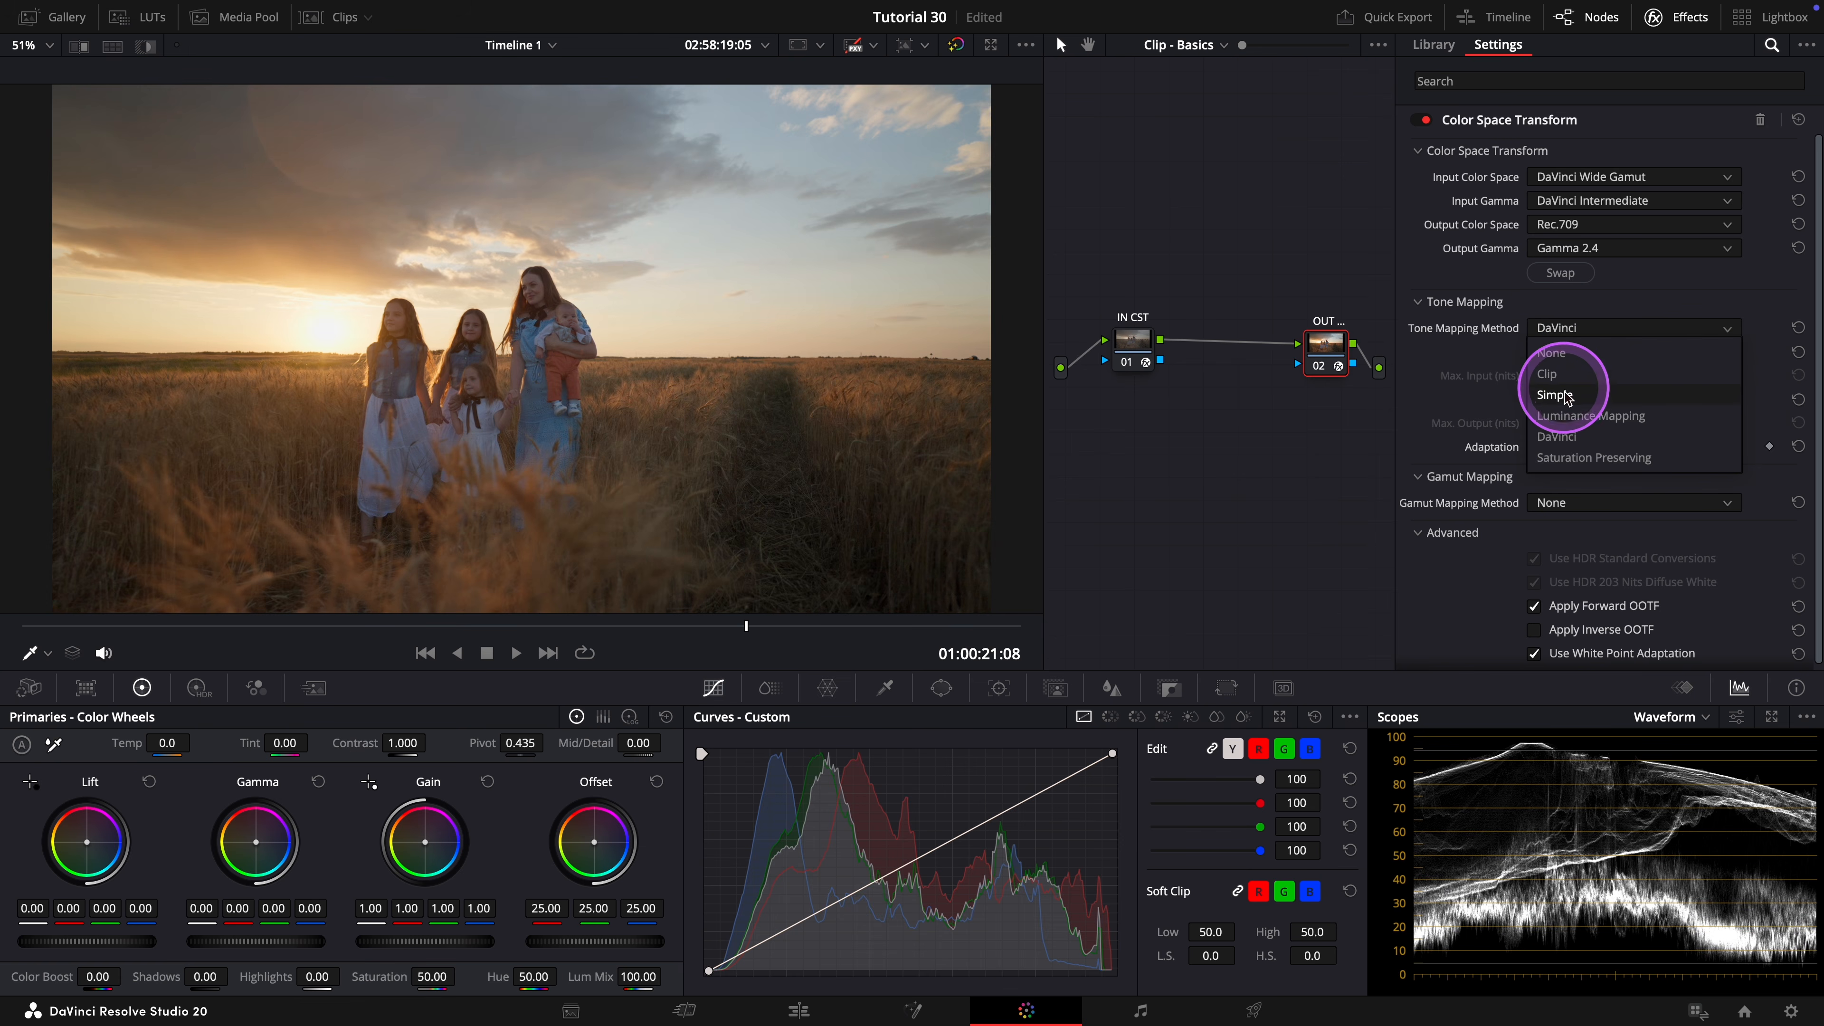
{"action": "left_click", "coordinate": [1578, 420]}
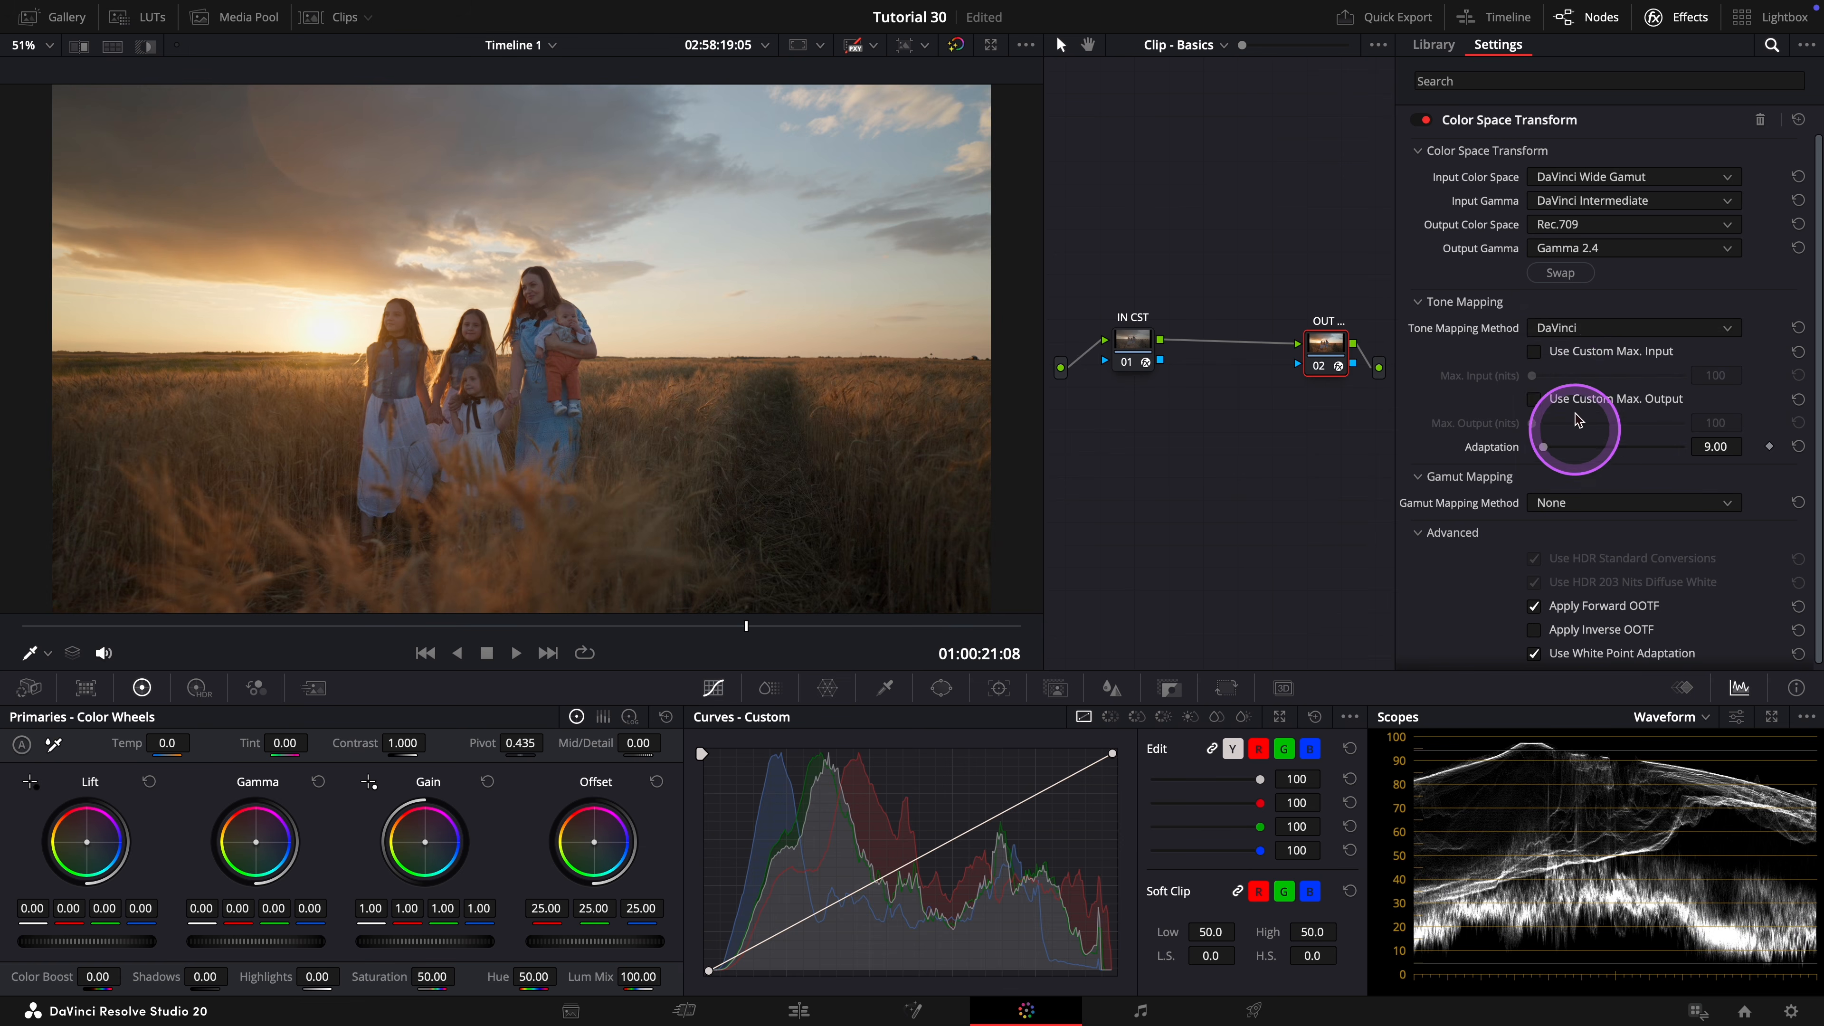
{"action": "left_click", "coordinate": [1534, 352]}
{"action": "left_click_drag", "start_coordinate": [1532, 375], "coordinate": [1717, 377]}
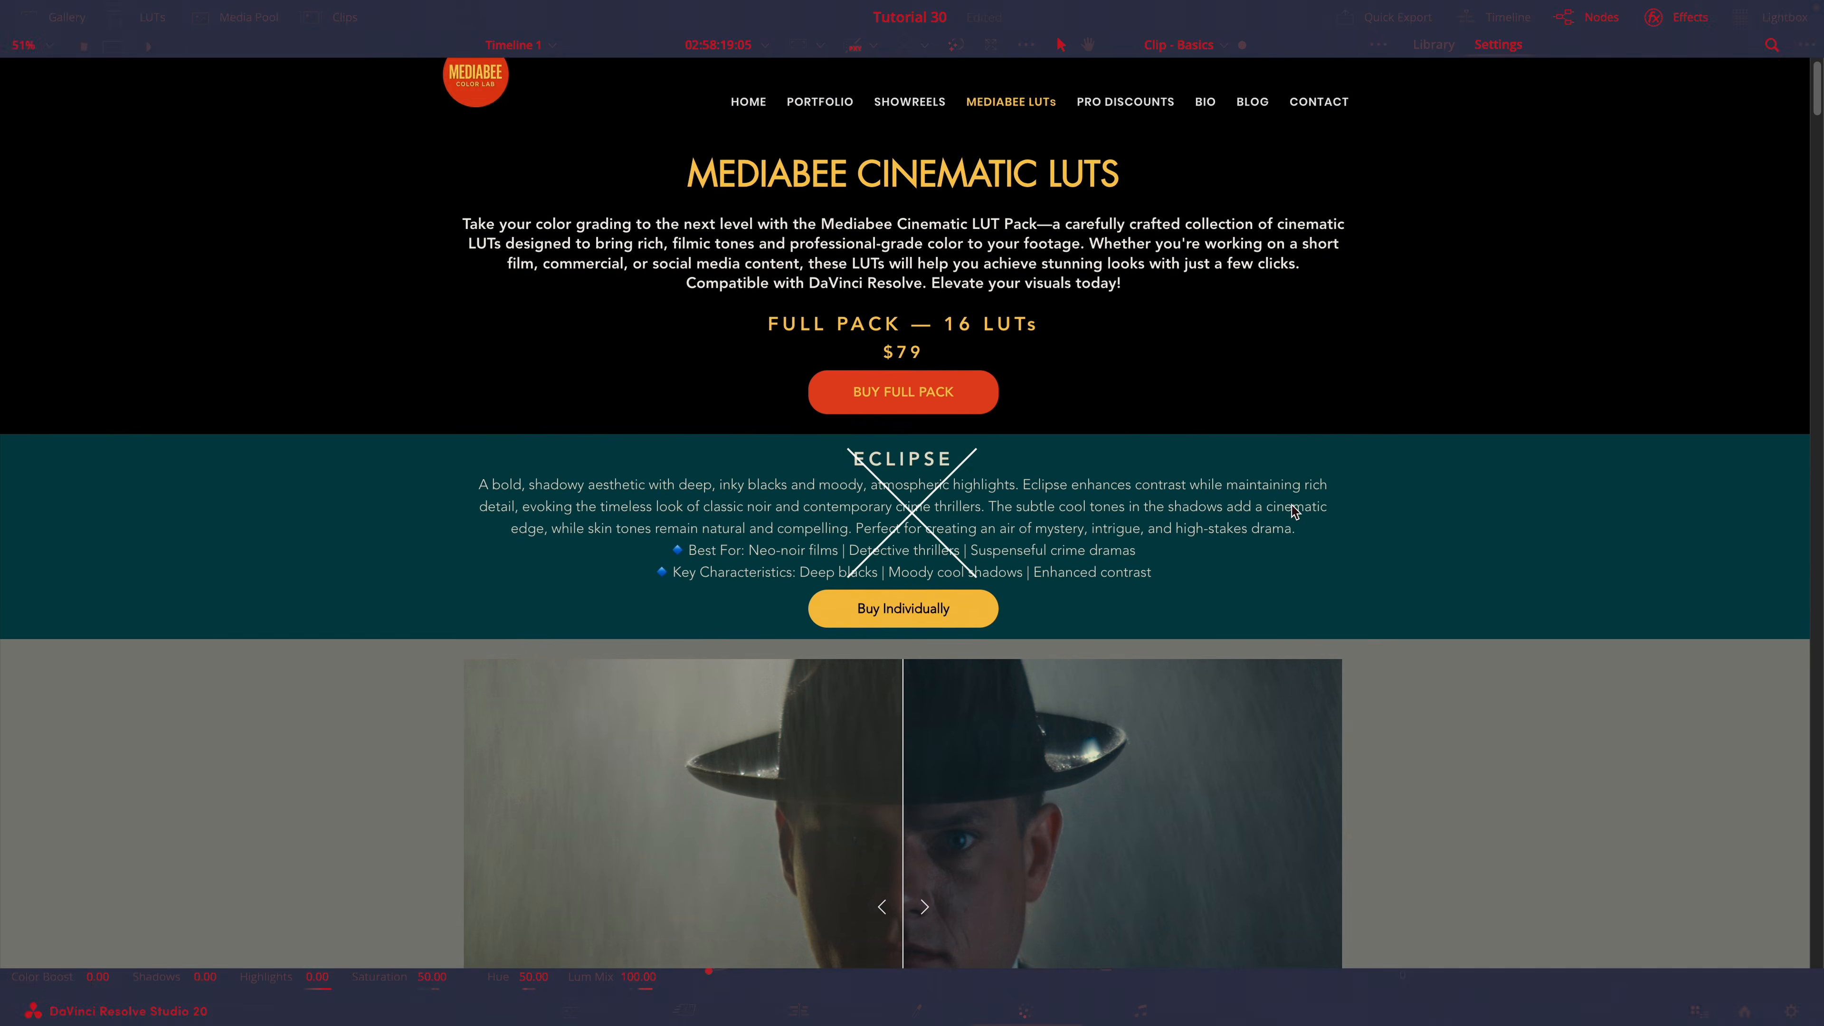
Browse the 16-LUT pack's web page through the before-and-after examples of the Eclipse, Halo and Drift looks.
{"action": "scroll", "coordinate": [1291, 504], "scroll_direction": "down", "scroll_amount": 5}
{"action": "scroll", "coordinate": [1291, 504], "scroll_direction": "down", "scroll_amount": 4}
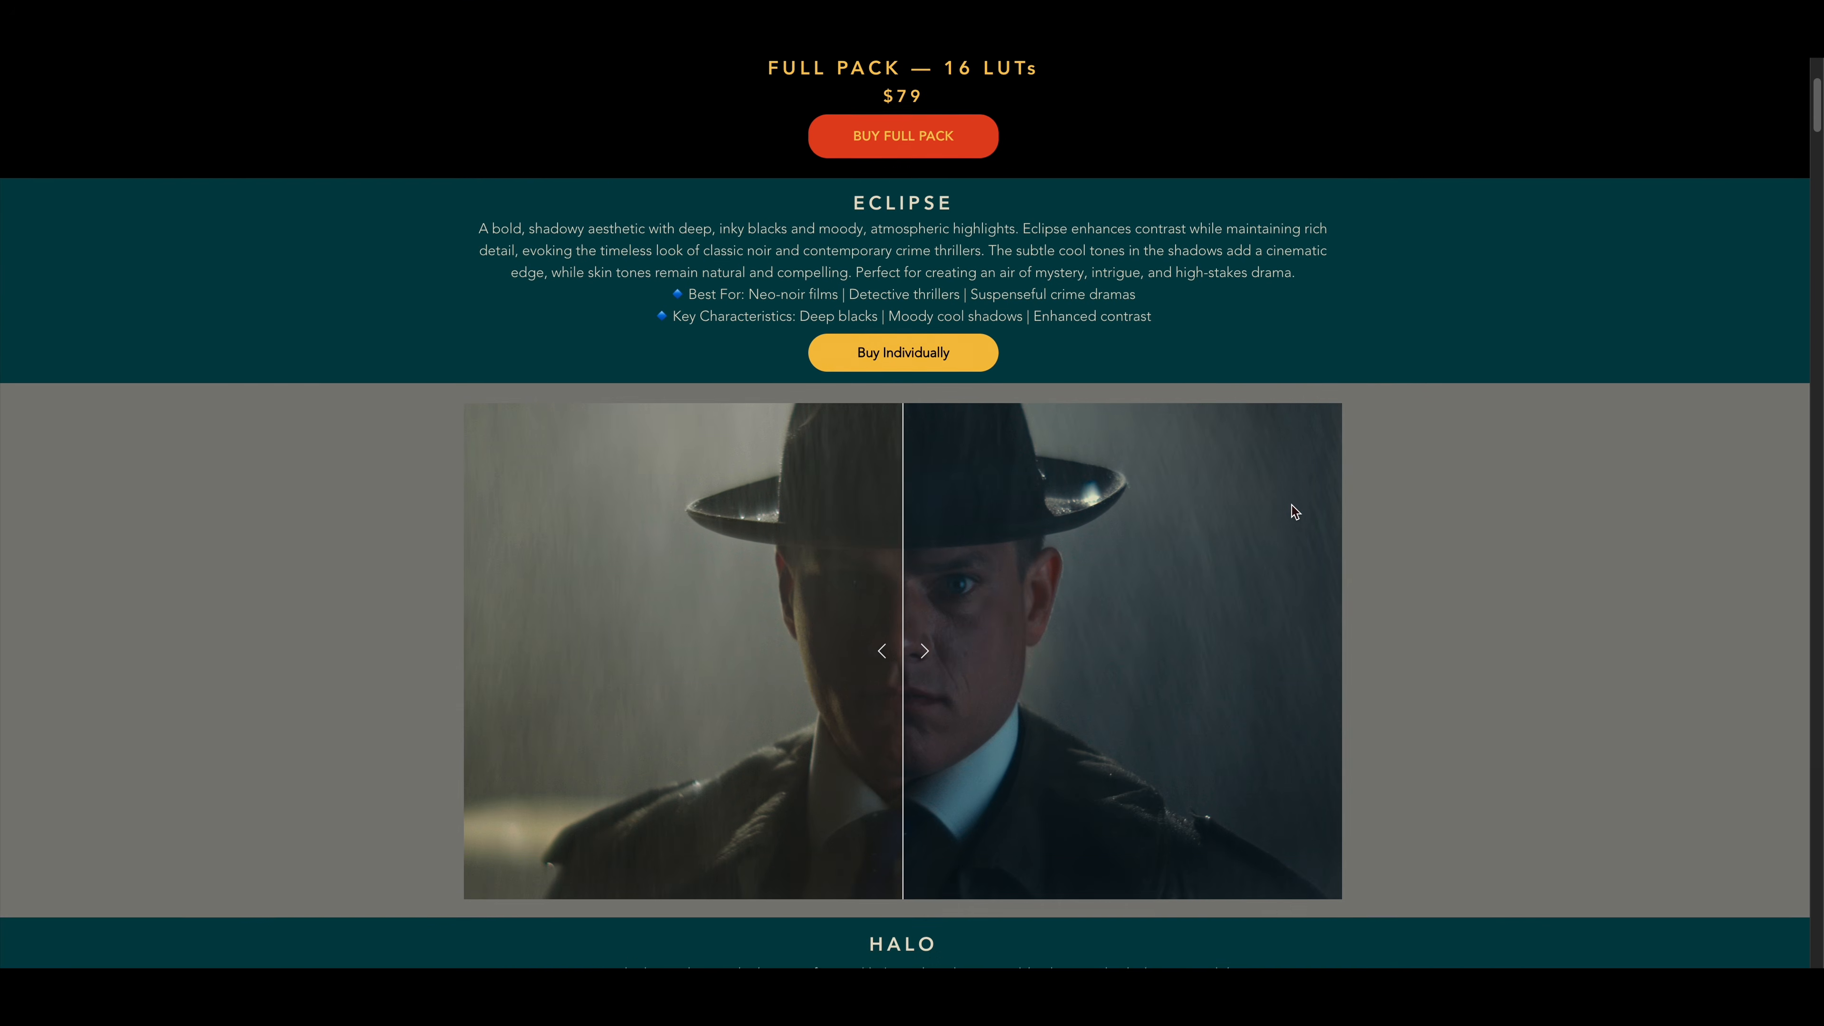
{"action": "scroll", "coordinate": [1291, 505], "scroll_direction": "down", "scroll_amount": 5}
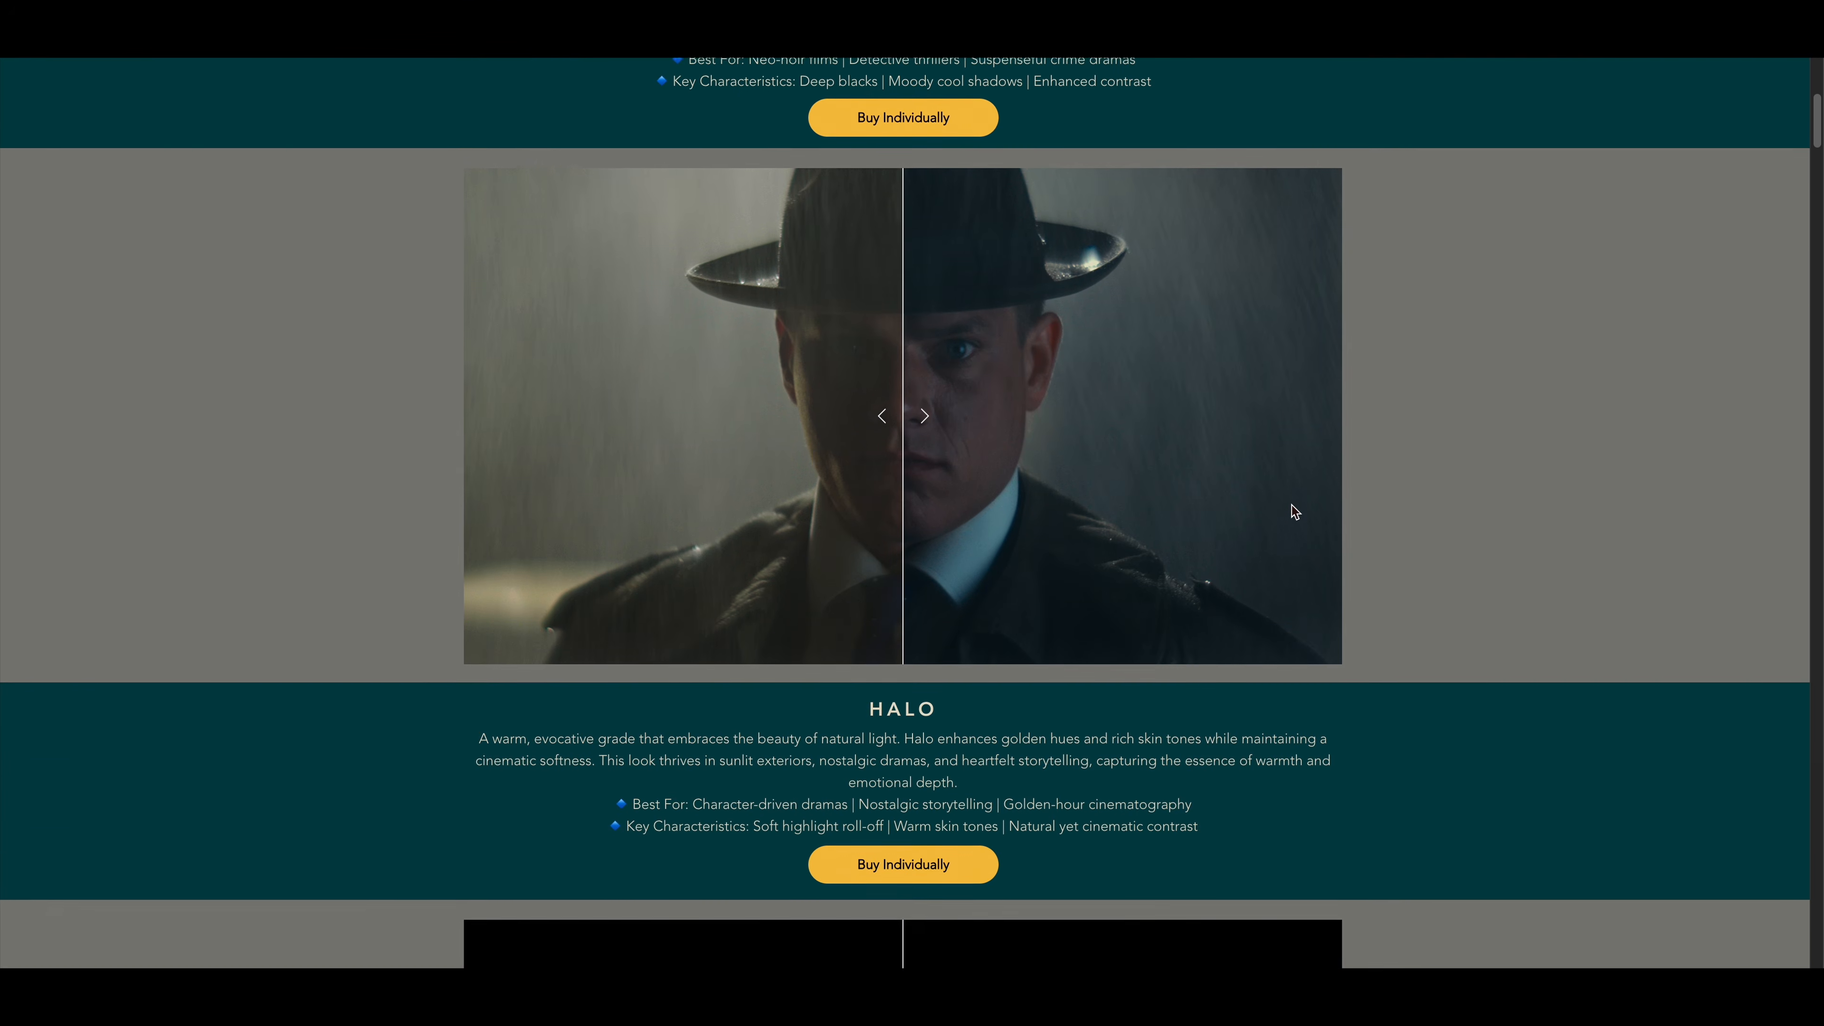
{"action": "scroll", "coordinate": [1291, 505], "scroll_direction": "down", "scroll_amount": 5}
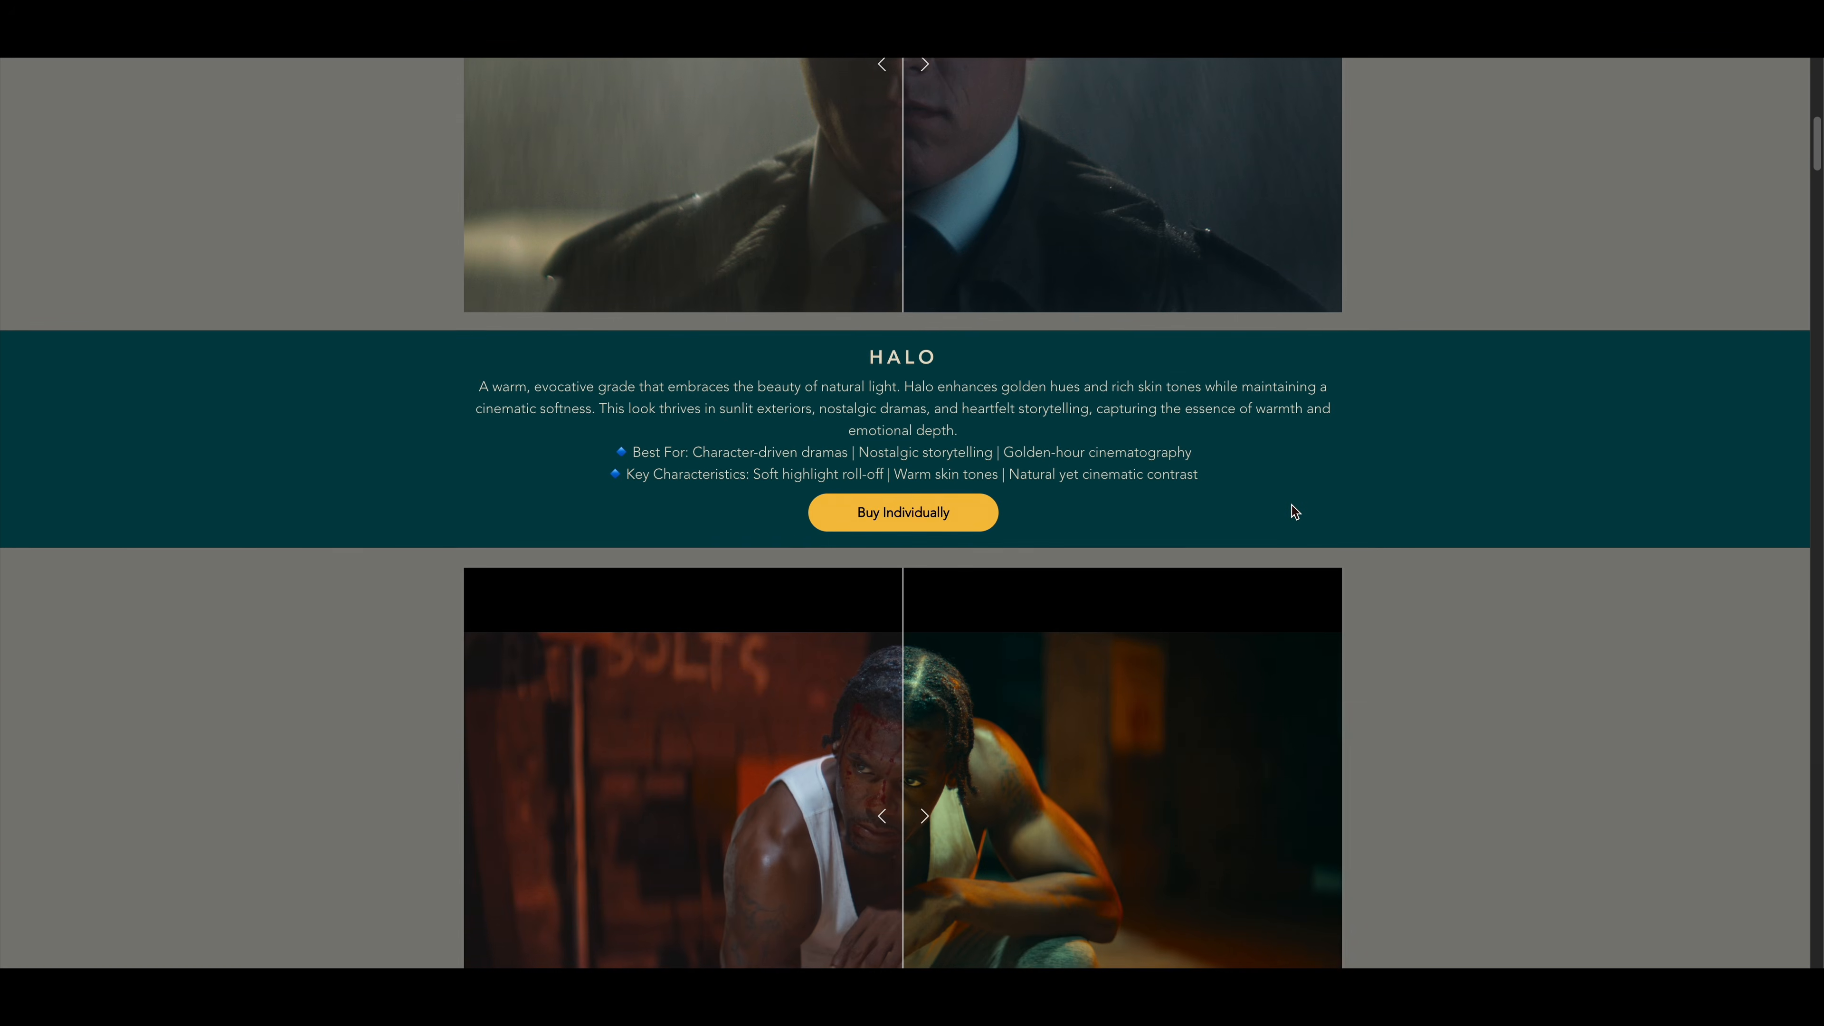
{"action": "scroll", "coordinate": [1291, 504], "scroll_direction": "down", "scroll_amount": 6}
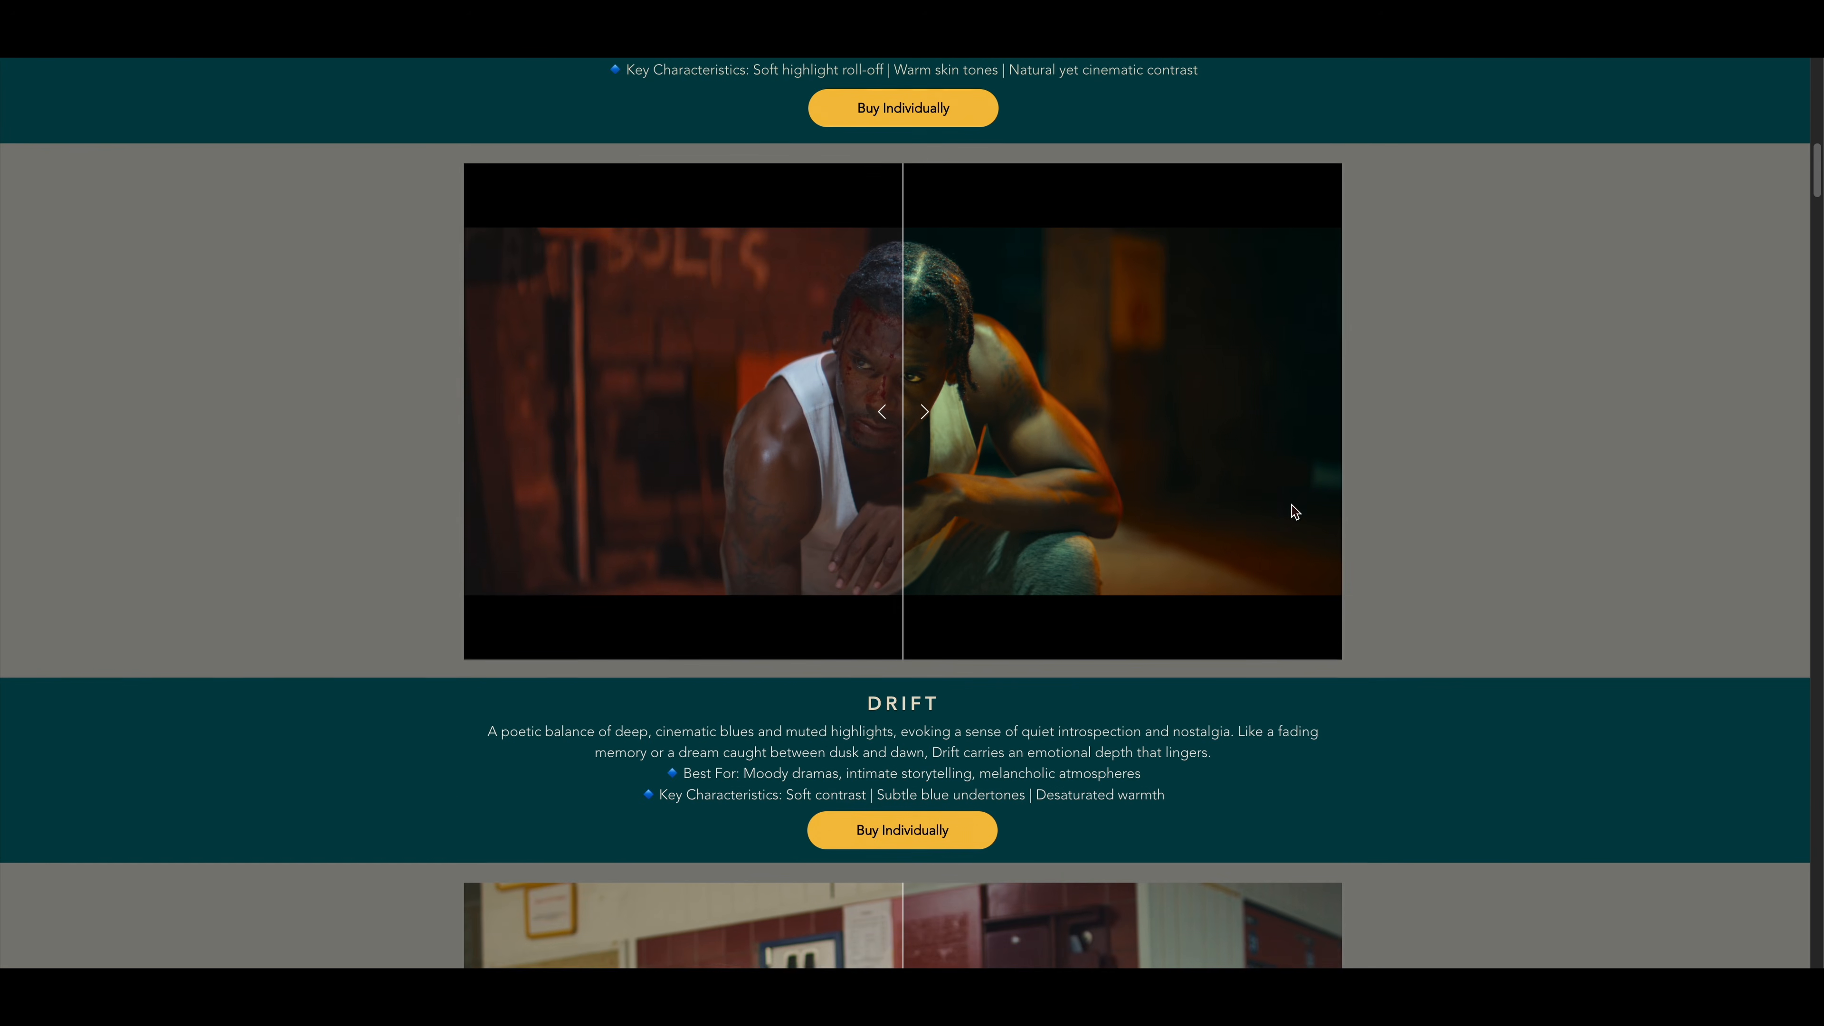
{"action": "scroll", "coordinate": [1292, 501], "scroll_direction": "down", "scroll_amount": 6}
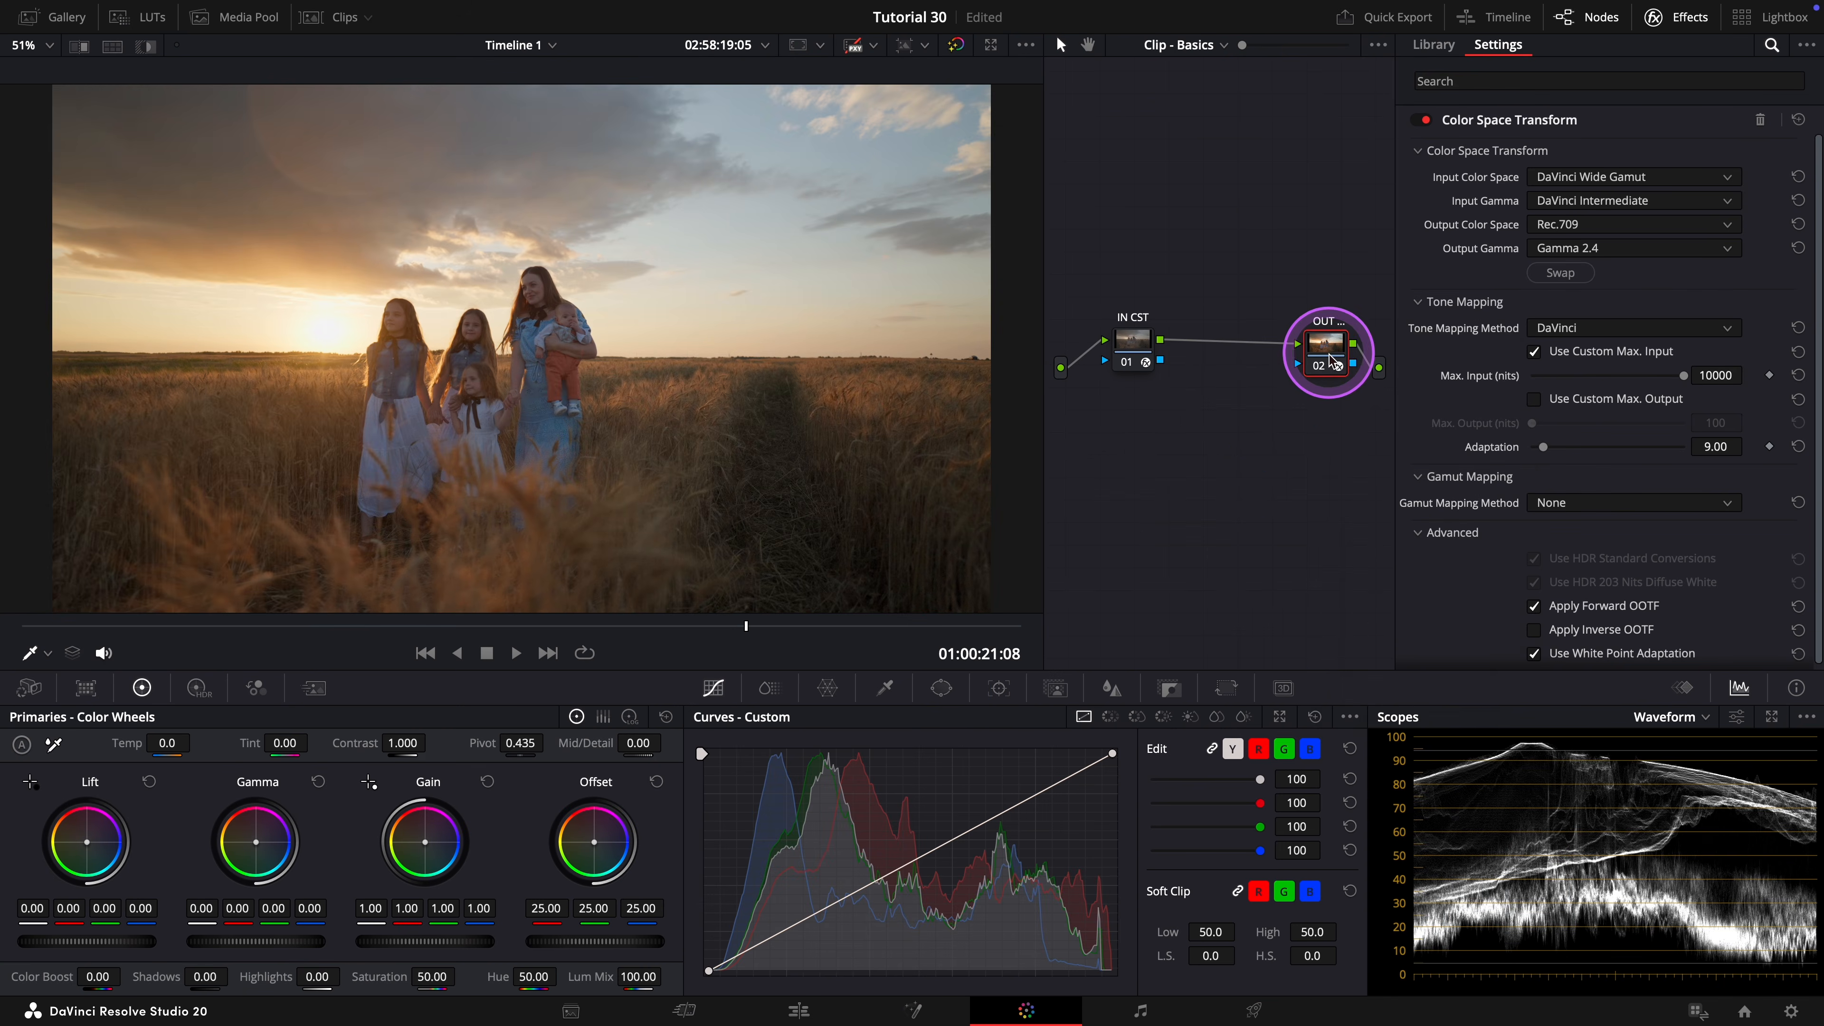
Add a serial node before the OUT node, move both nodes lower in the graph and label the new one LUT.
{"action": "right_click", "coordinate": [1329, 344]}
{"action": "mouse_move", "coordinate": [1417, 435]}
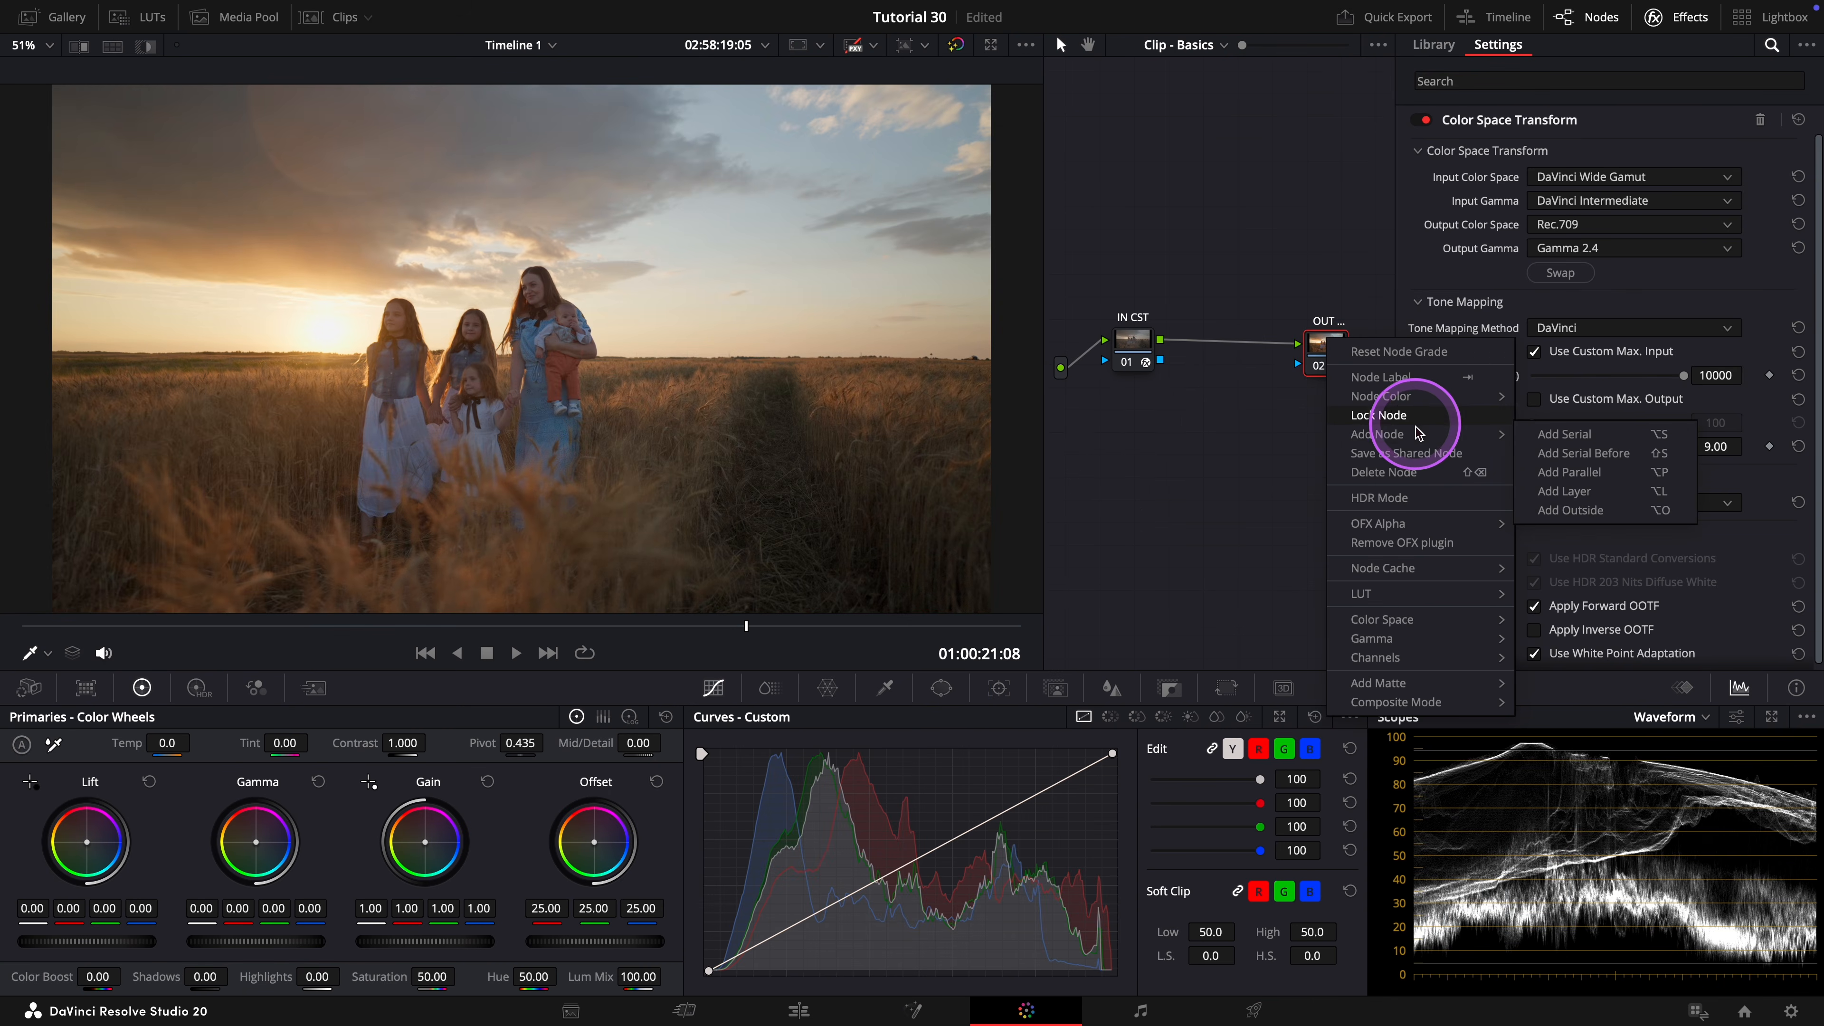
{"action": "left_click", "coordinate": [1557, 454]}
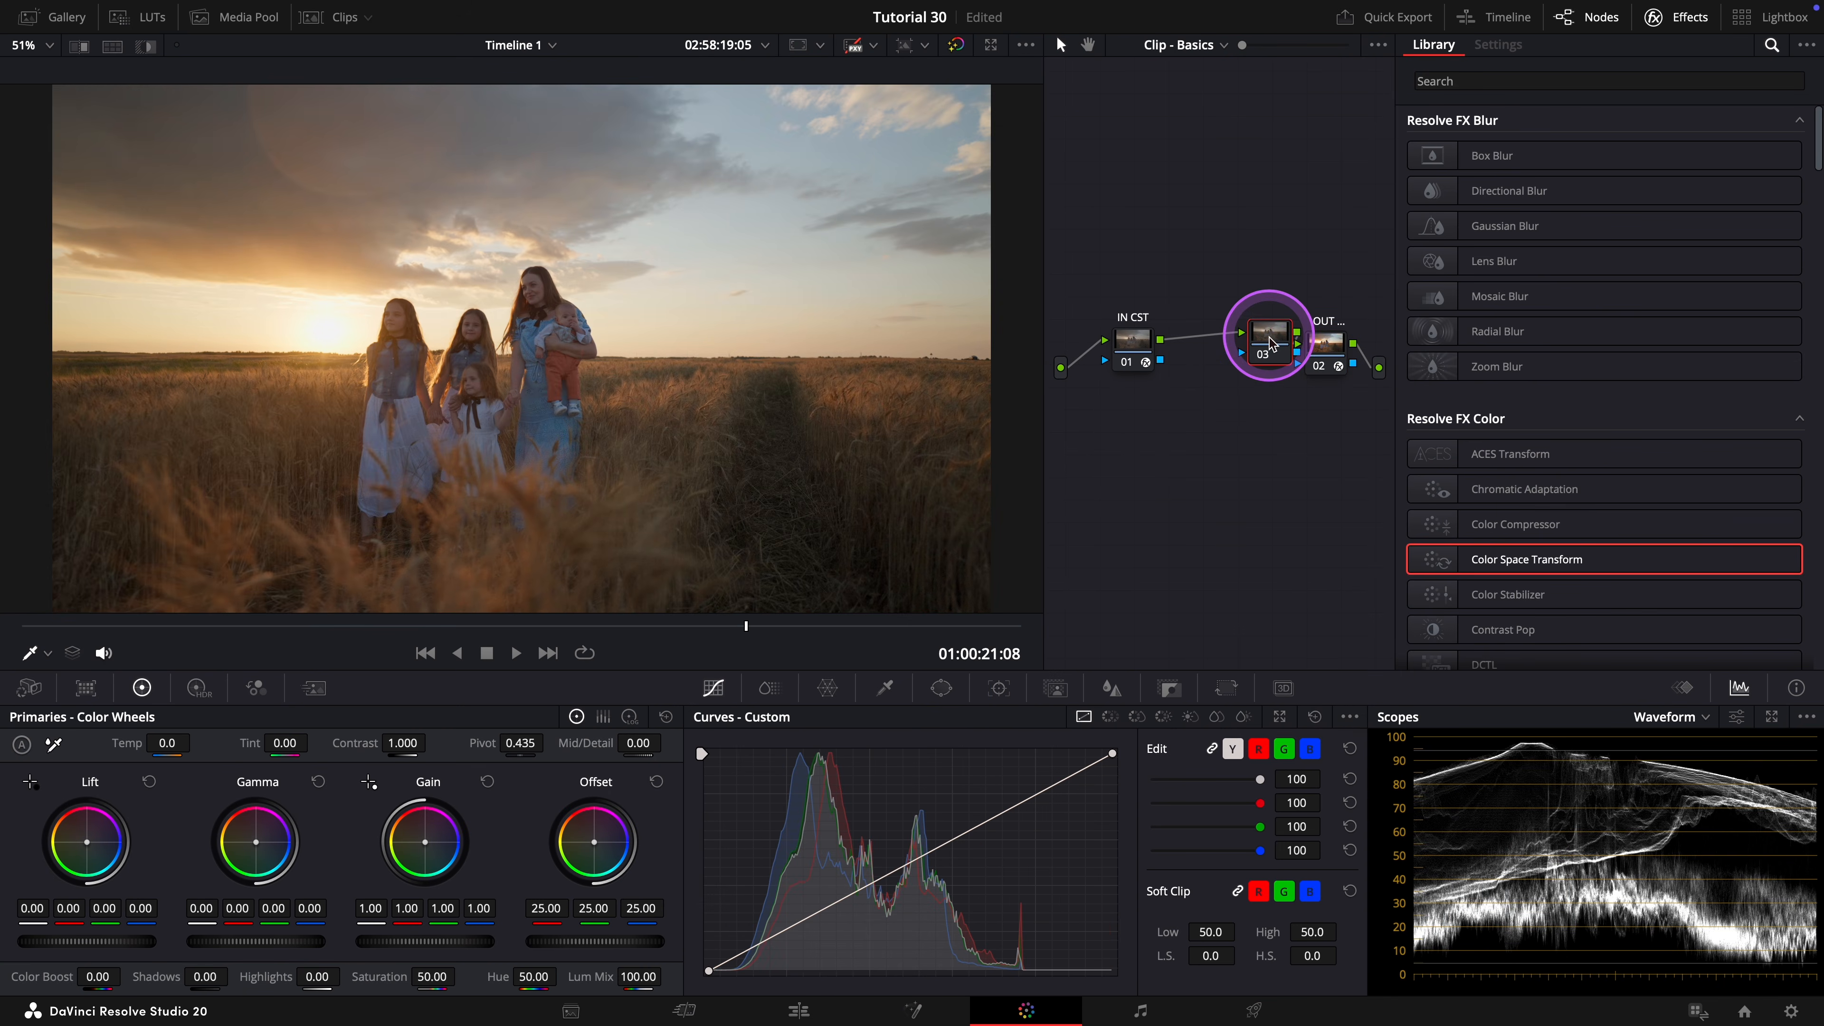
{"action": "left_click_drag", "start_coordinate": [1328, 346], "coordinate": [1341, 479]}
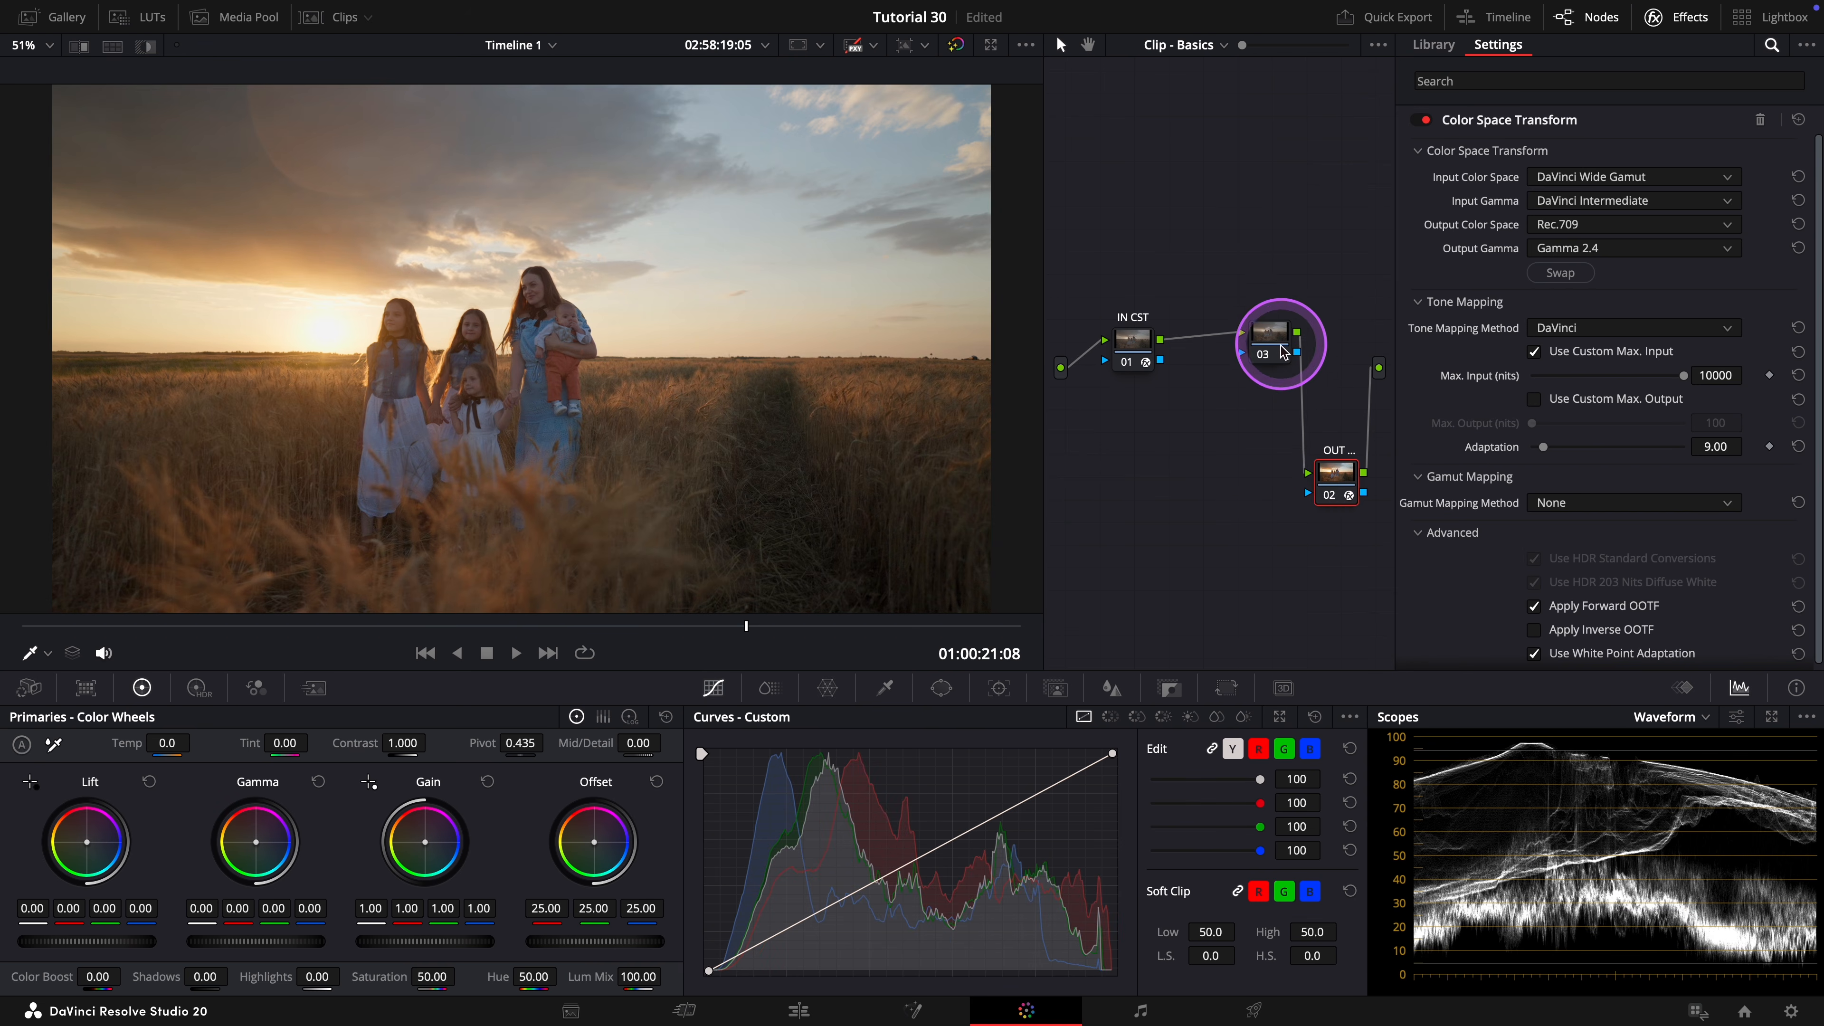
{"action": "left_click_drag", "start_coordinate": [1270, 336], "coordinate": [1274, 489]}
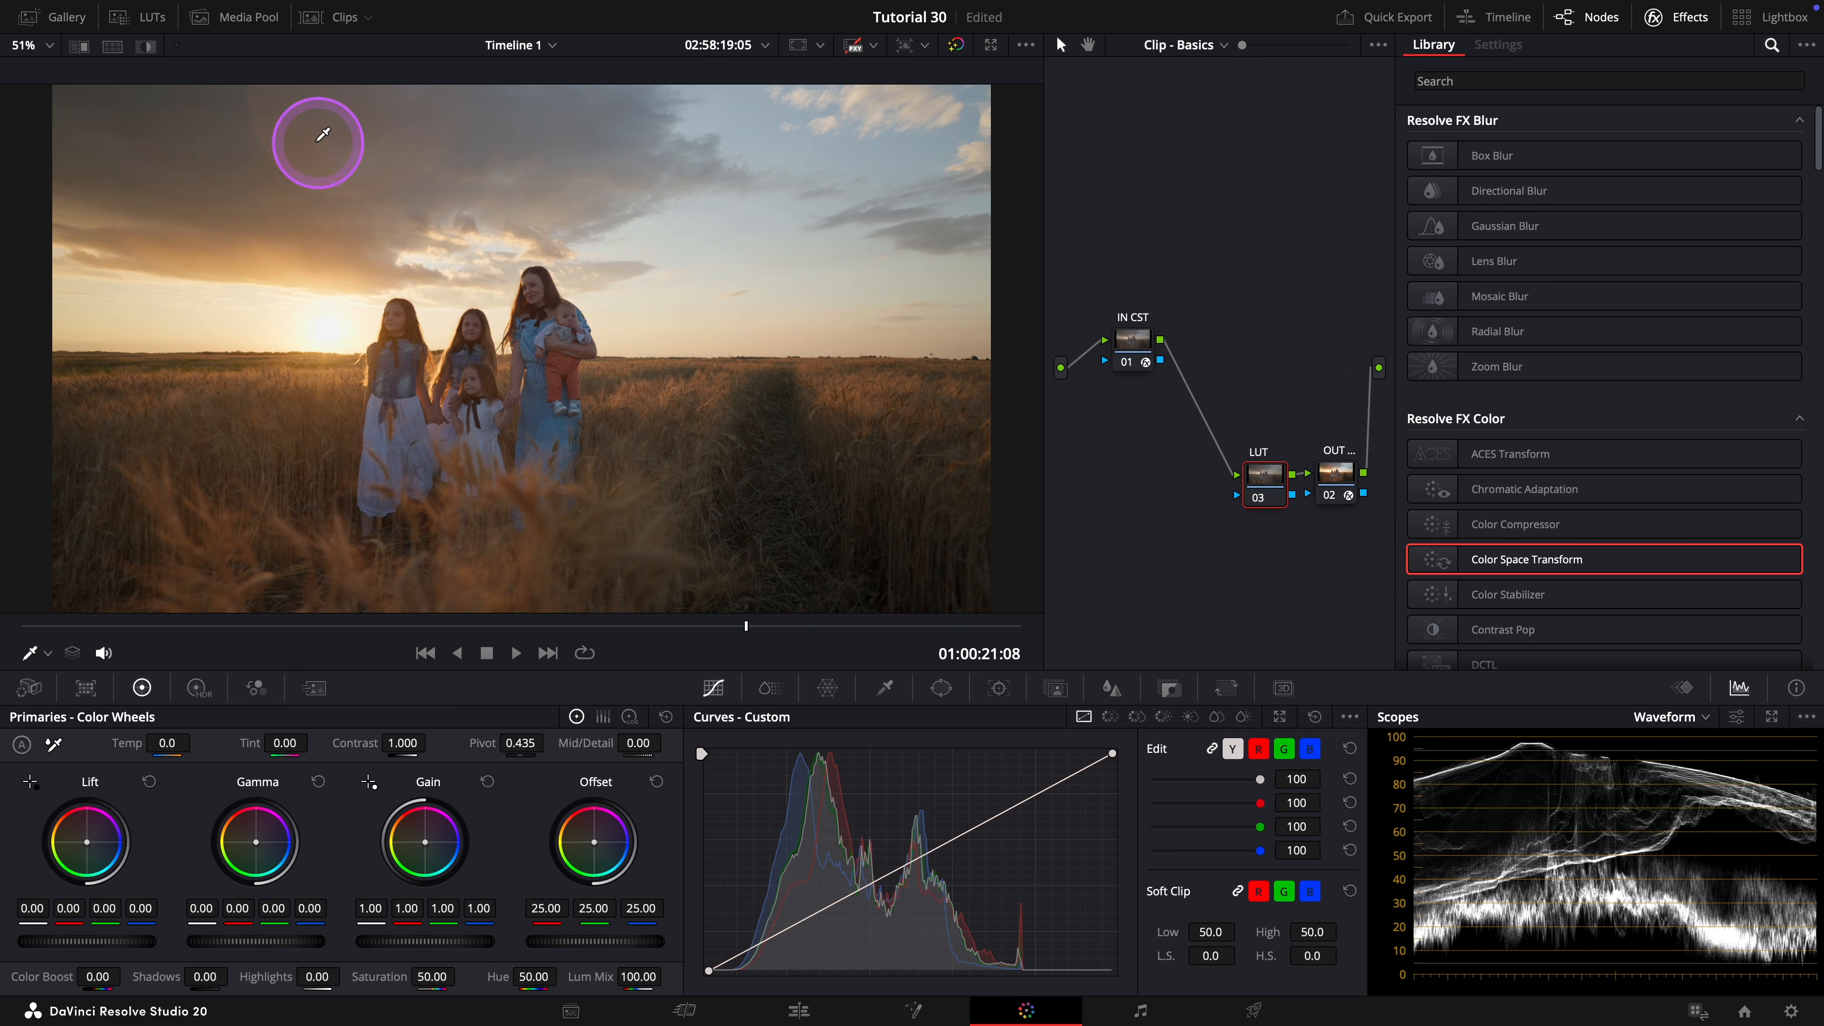
Apply the Horizon LUT from the Mediabee LUTs folder to the LUT node.
{"action": "left_click", "coordinate": [132, 25]}
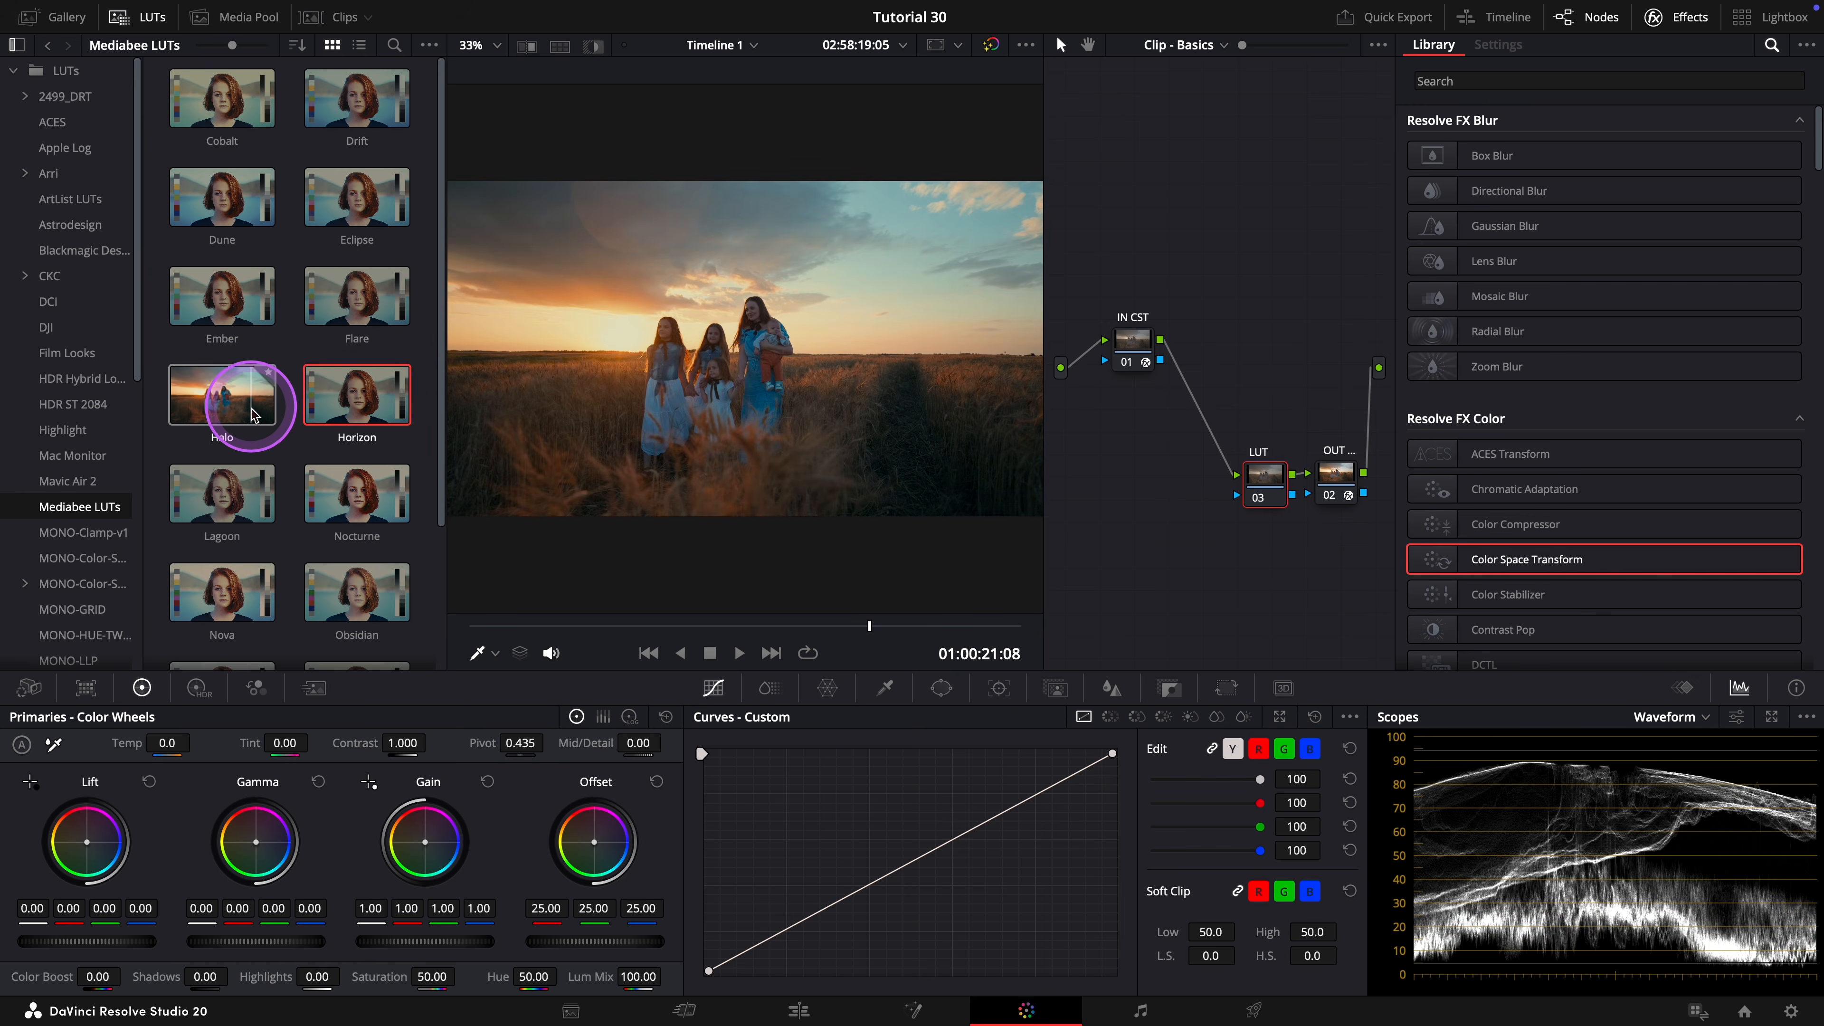
{"action": "right_click", "coordinate": [340, 393]}
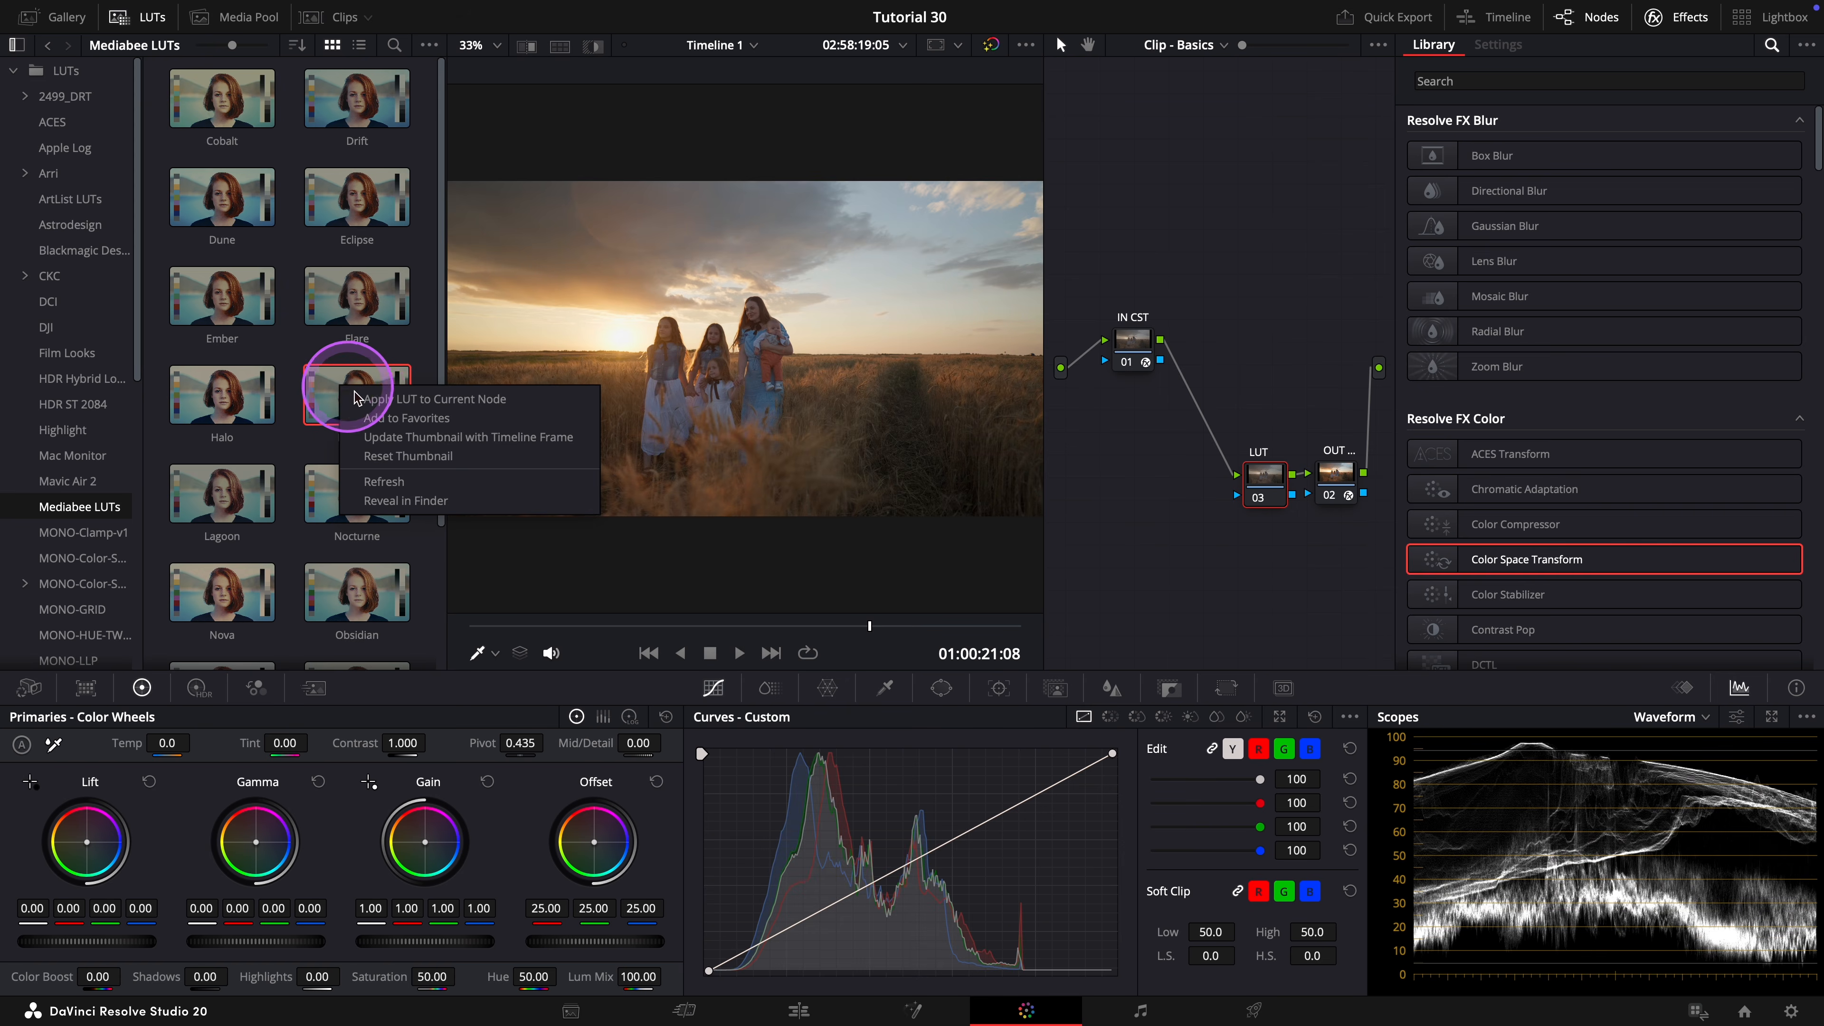
{"action": "left_click", "coordinate": [375, 400]}
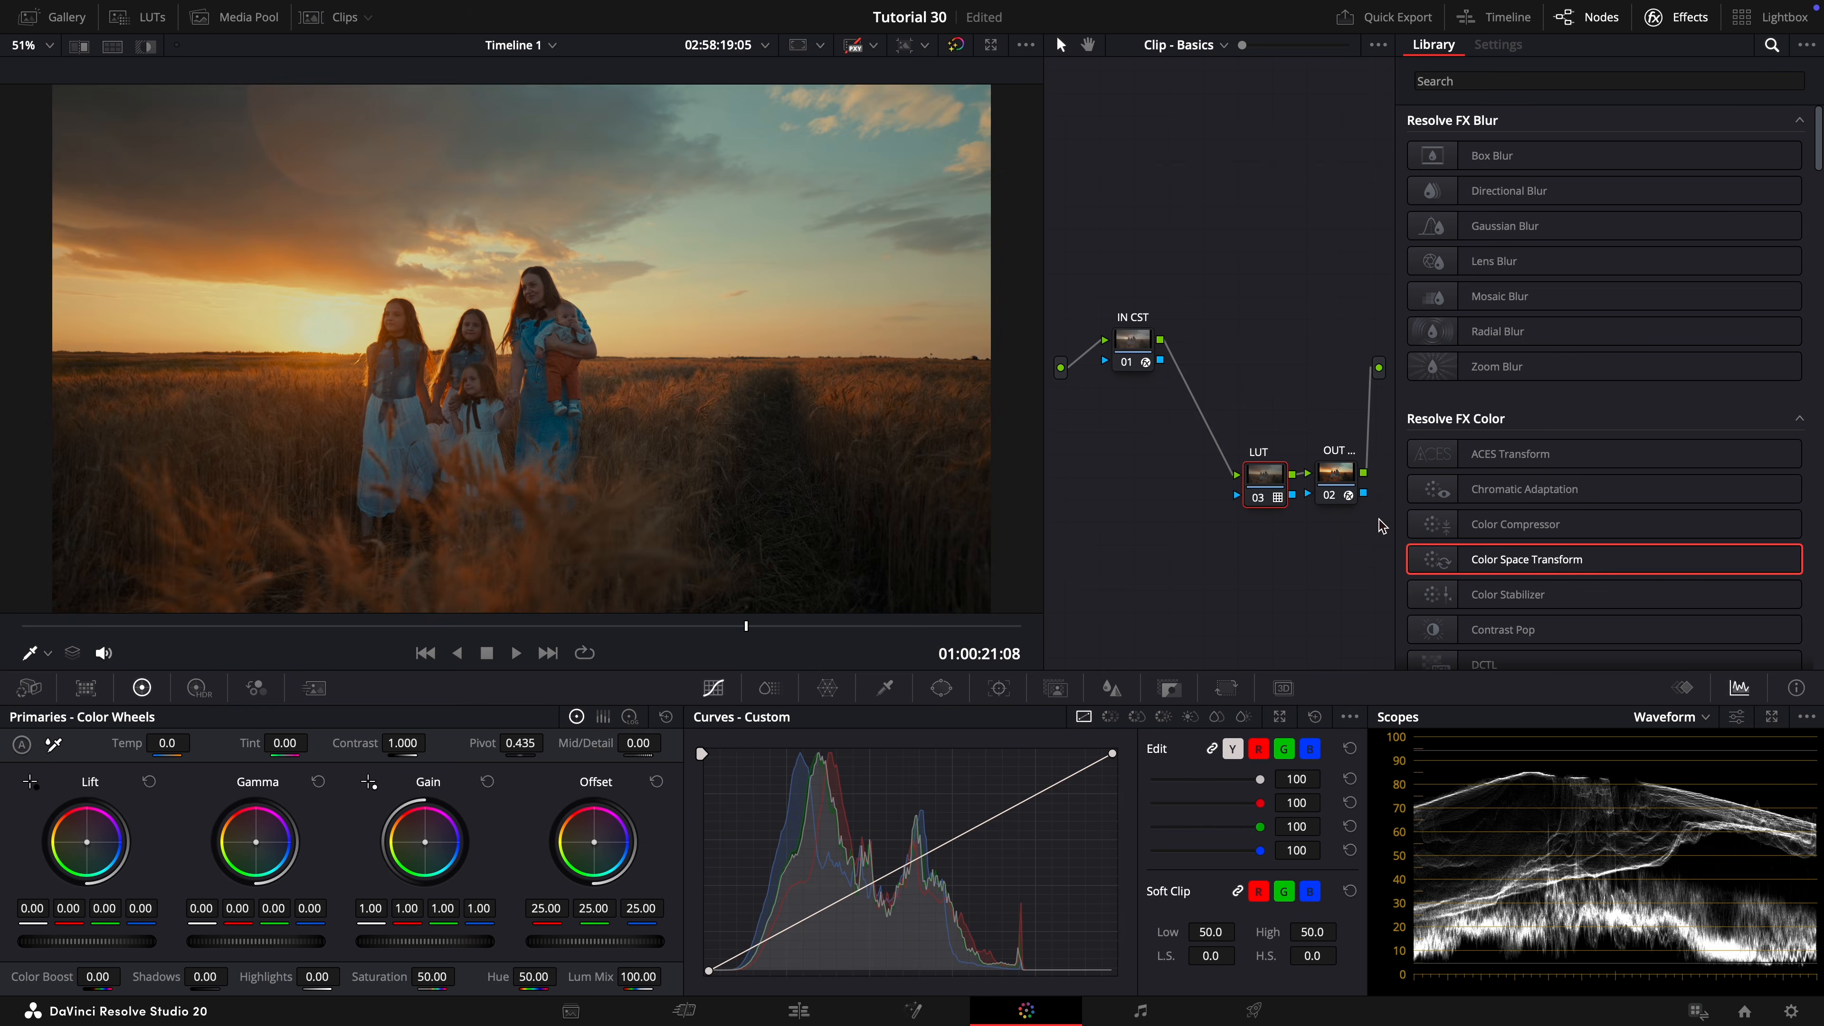
Enlarge the viewer and compare the shot with the LUT node off and on.
{"action": "key", "text": "shift+f"}
{"action": "key", "text": "super+d"}
{"action": "key", "text": "super+d"}
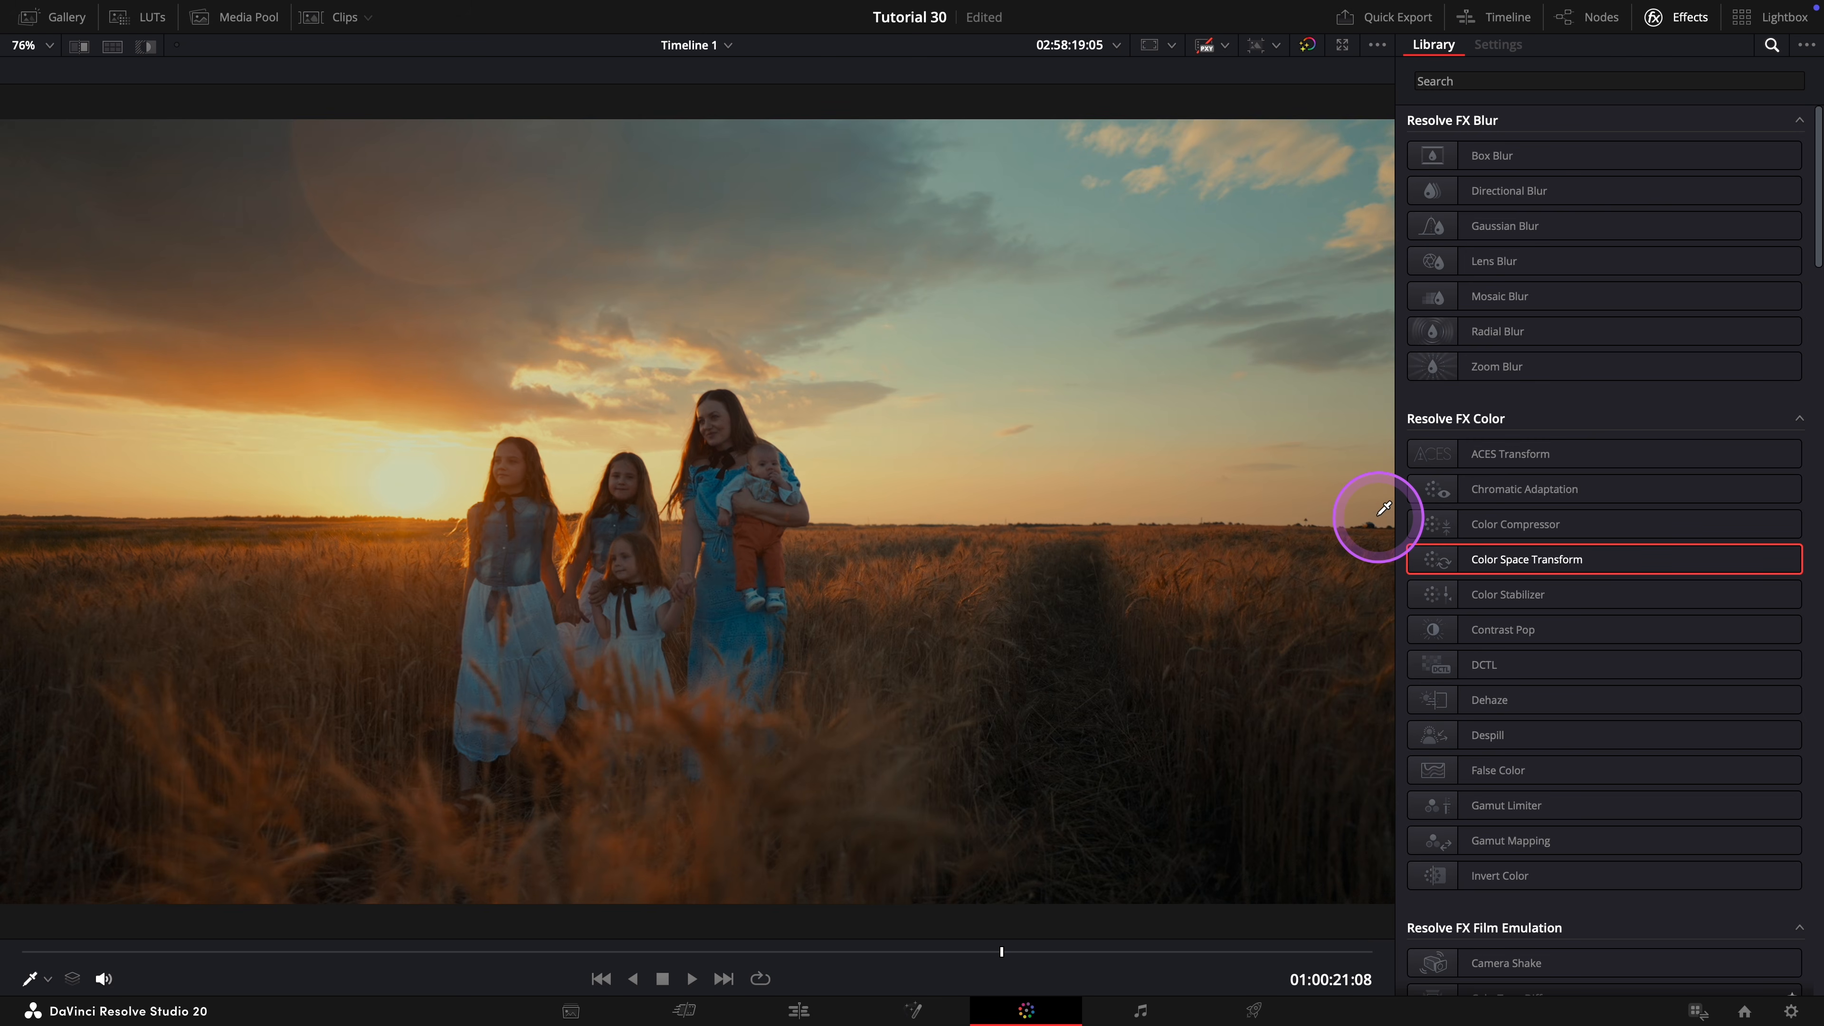
Restore the standard viewer layout, add a serial node after the IN CST node and label it Cont.
{"action": "key", "text": "shift+f"}
{"action": "left_click_drag", "start_coordinate": [1142, 358], "coordinate": [1135, 352]}
{"action": "key", "text": "alt+s"}
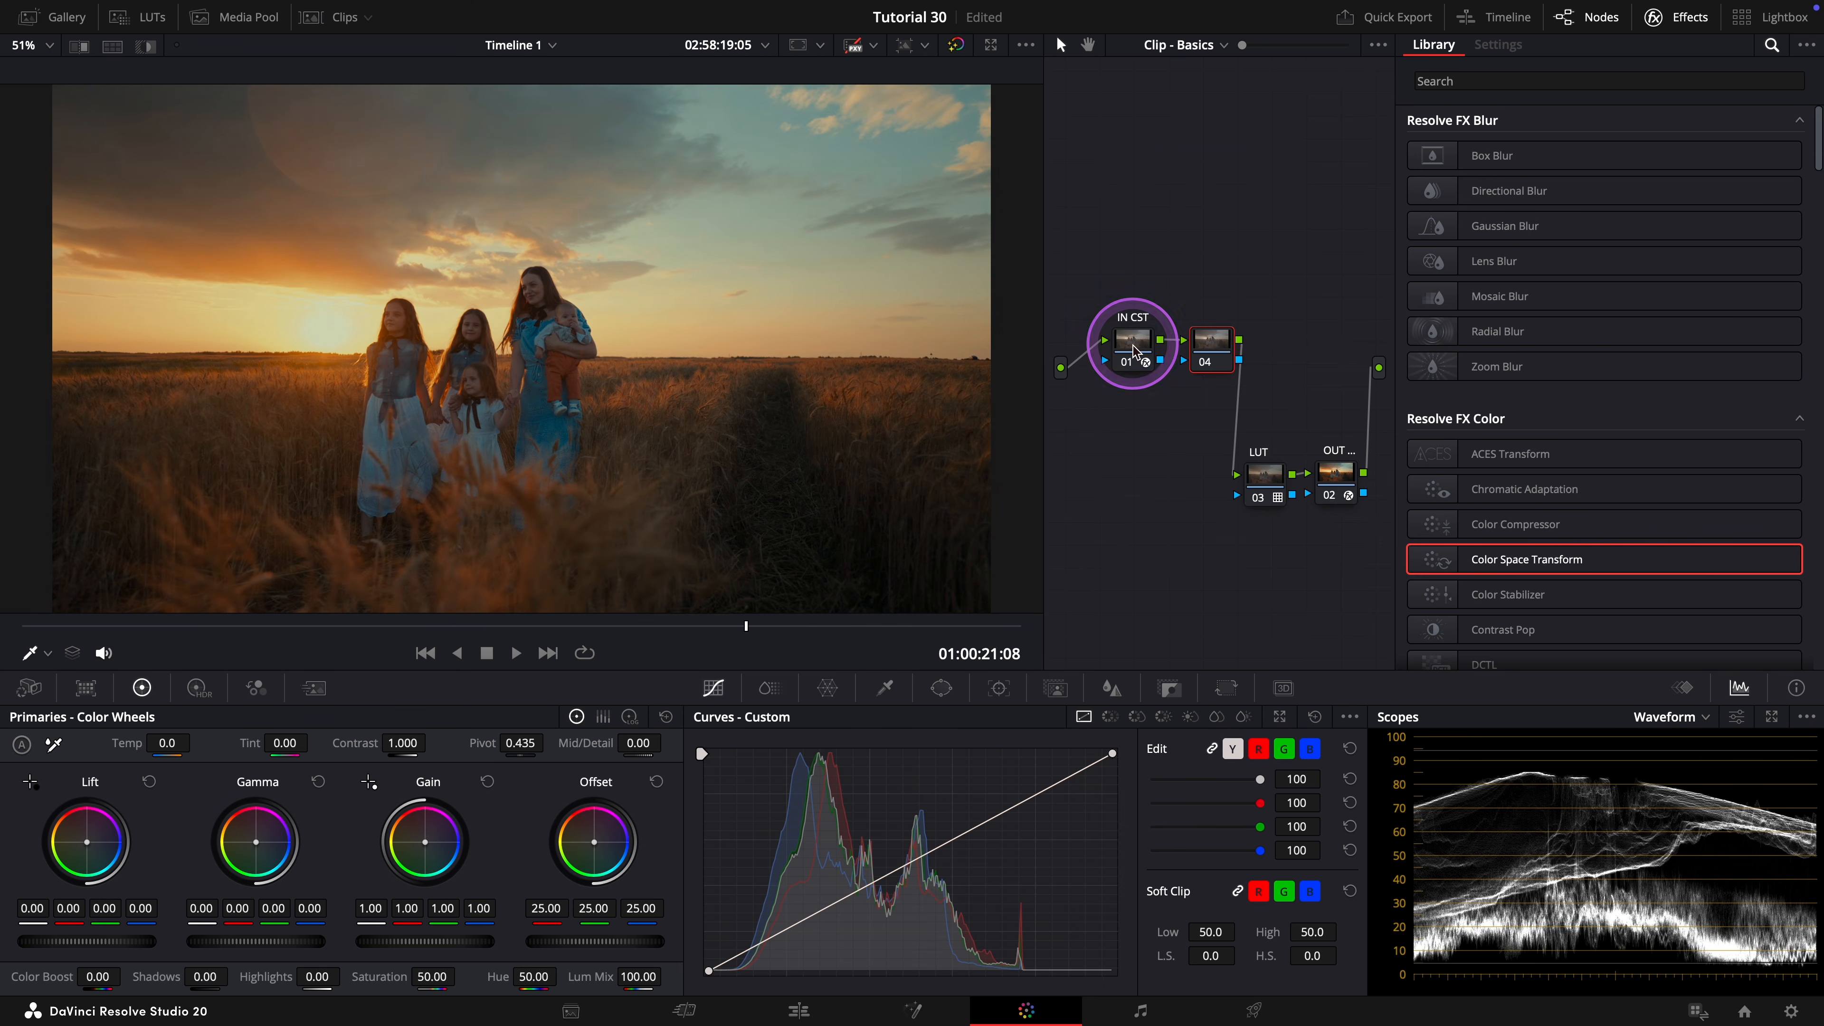
{"action": "key", "text": "h"}
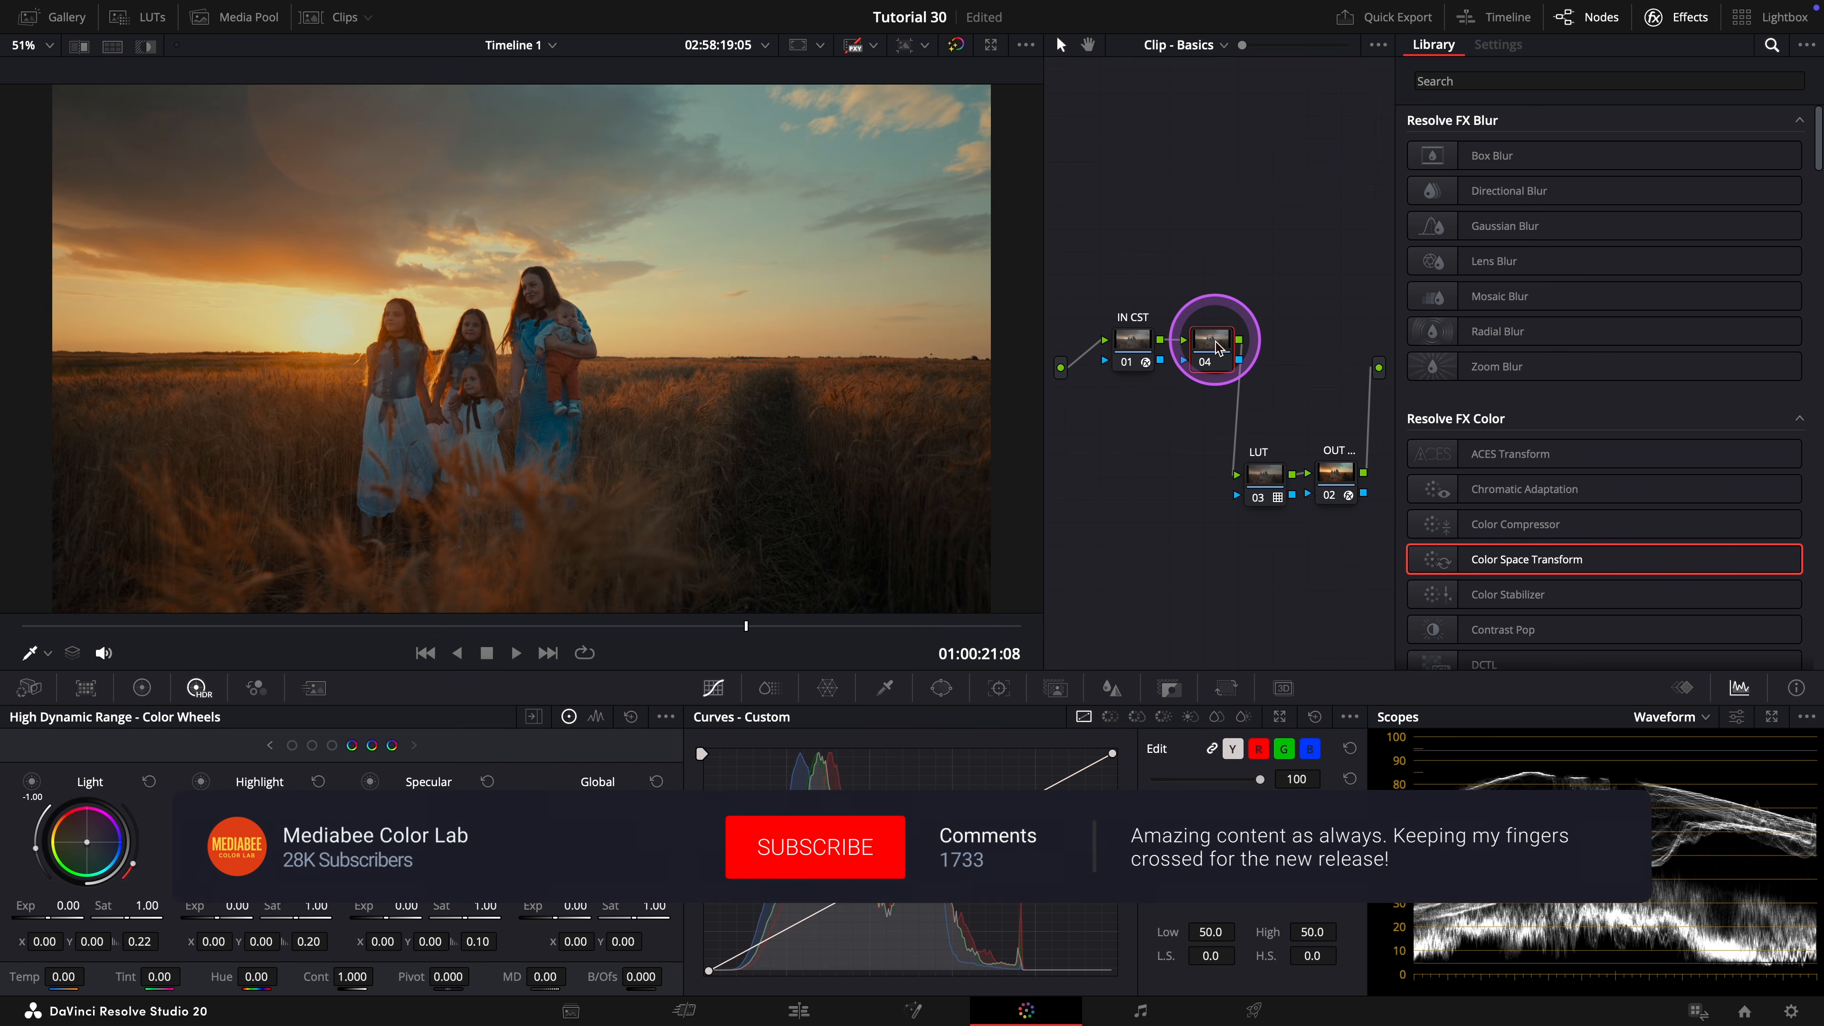
{"action": "type", "text": "ont"}
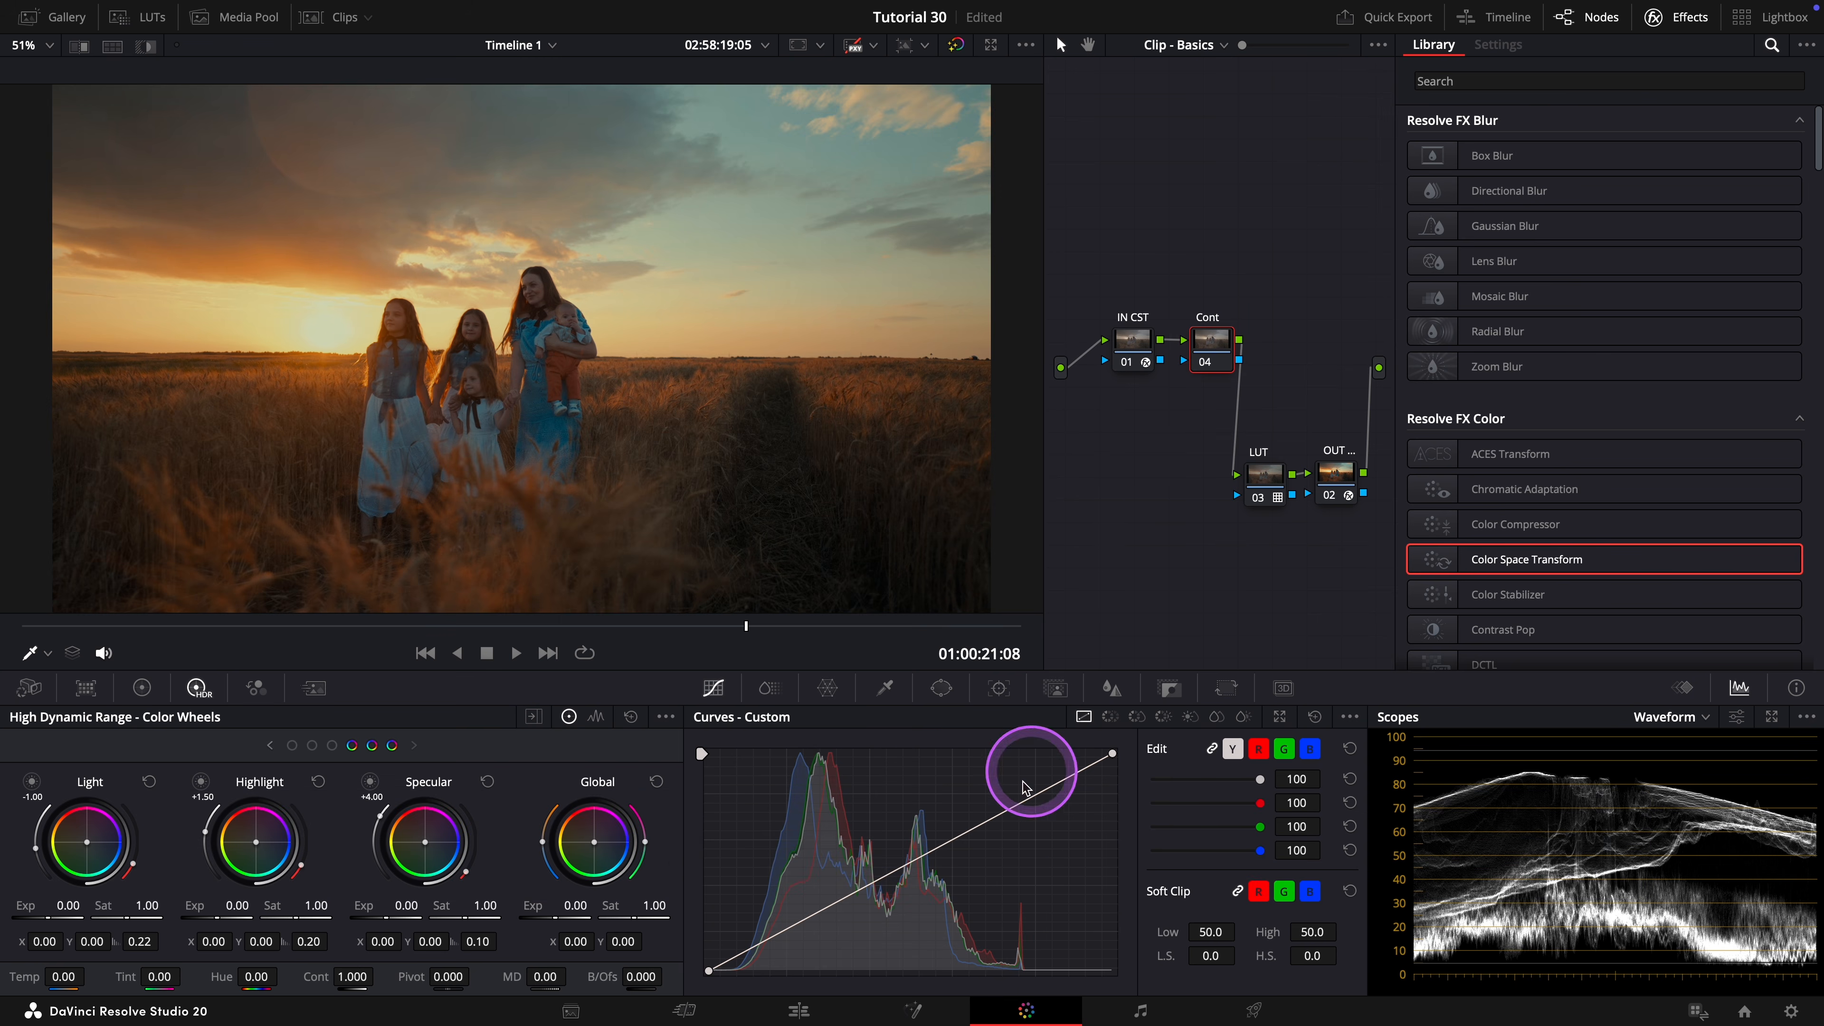
On the Cont node's custom curve, raise the black point slightly and pull its spline handle down to darken the shadows.
{"action": "left_click", "coordinate": [1350, 716]}
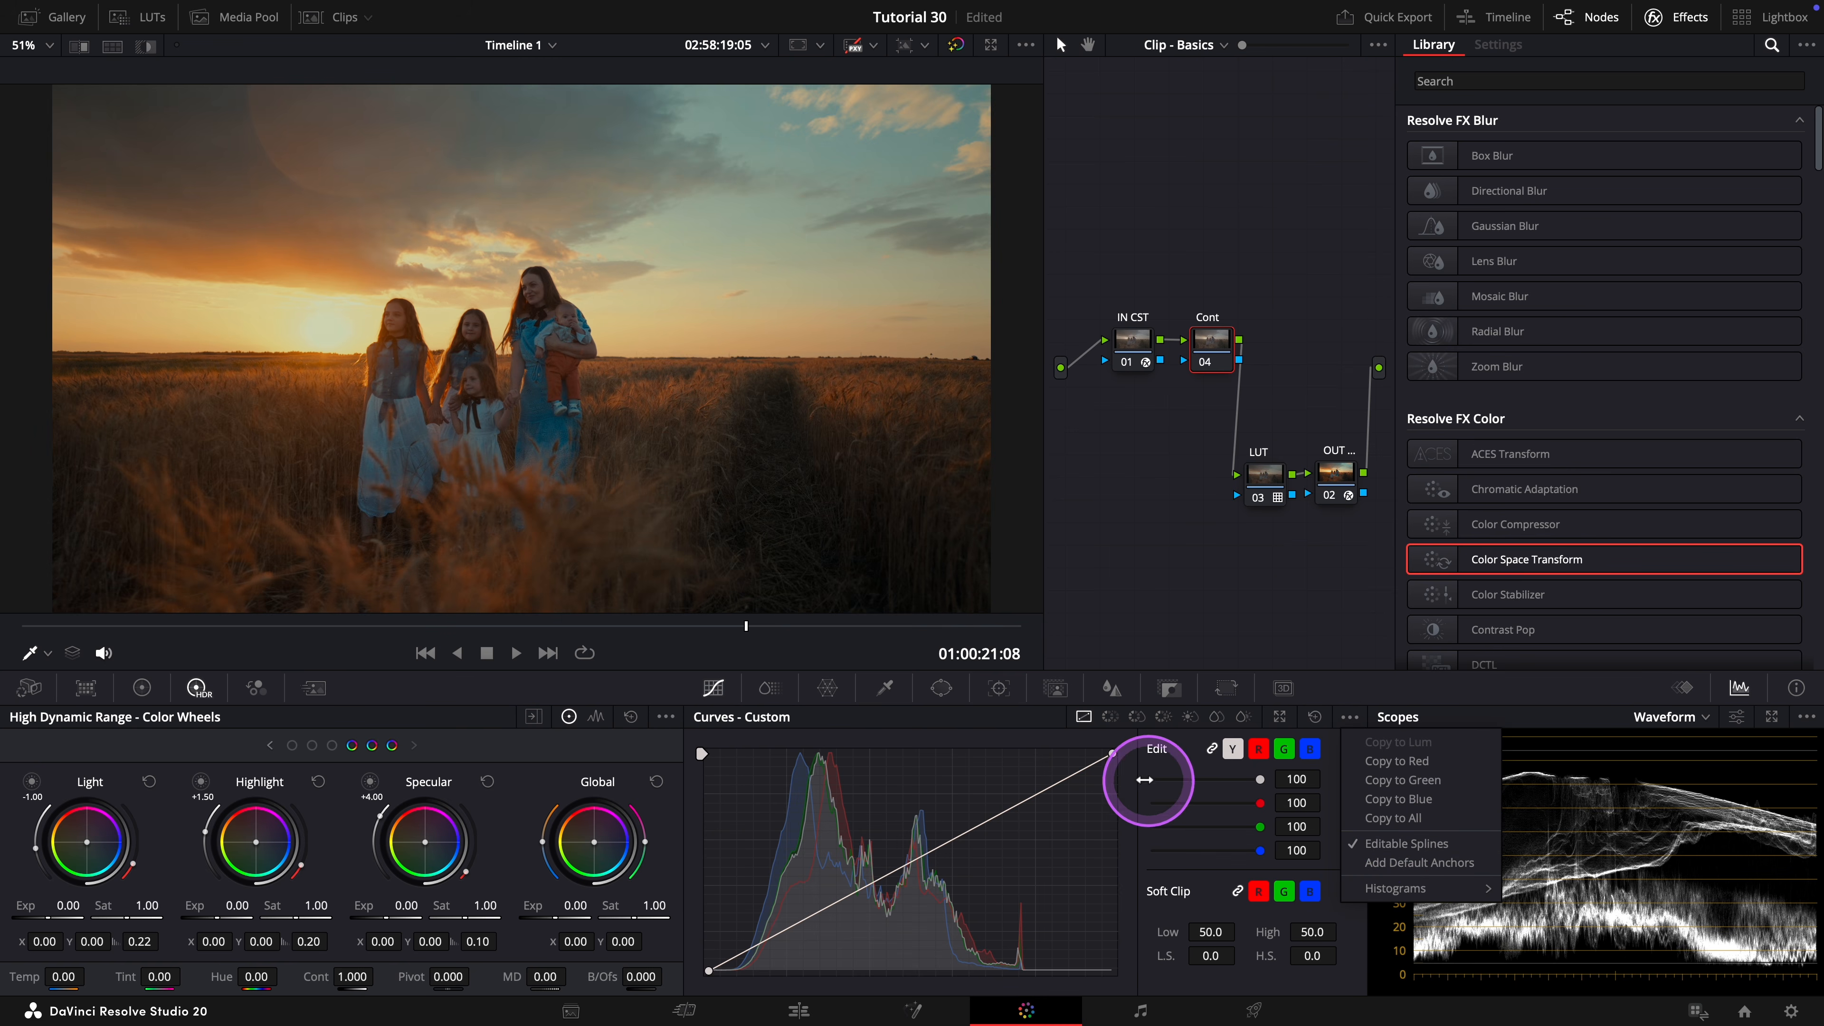
{"action": "left_click", "coordinate": [711, 969]}
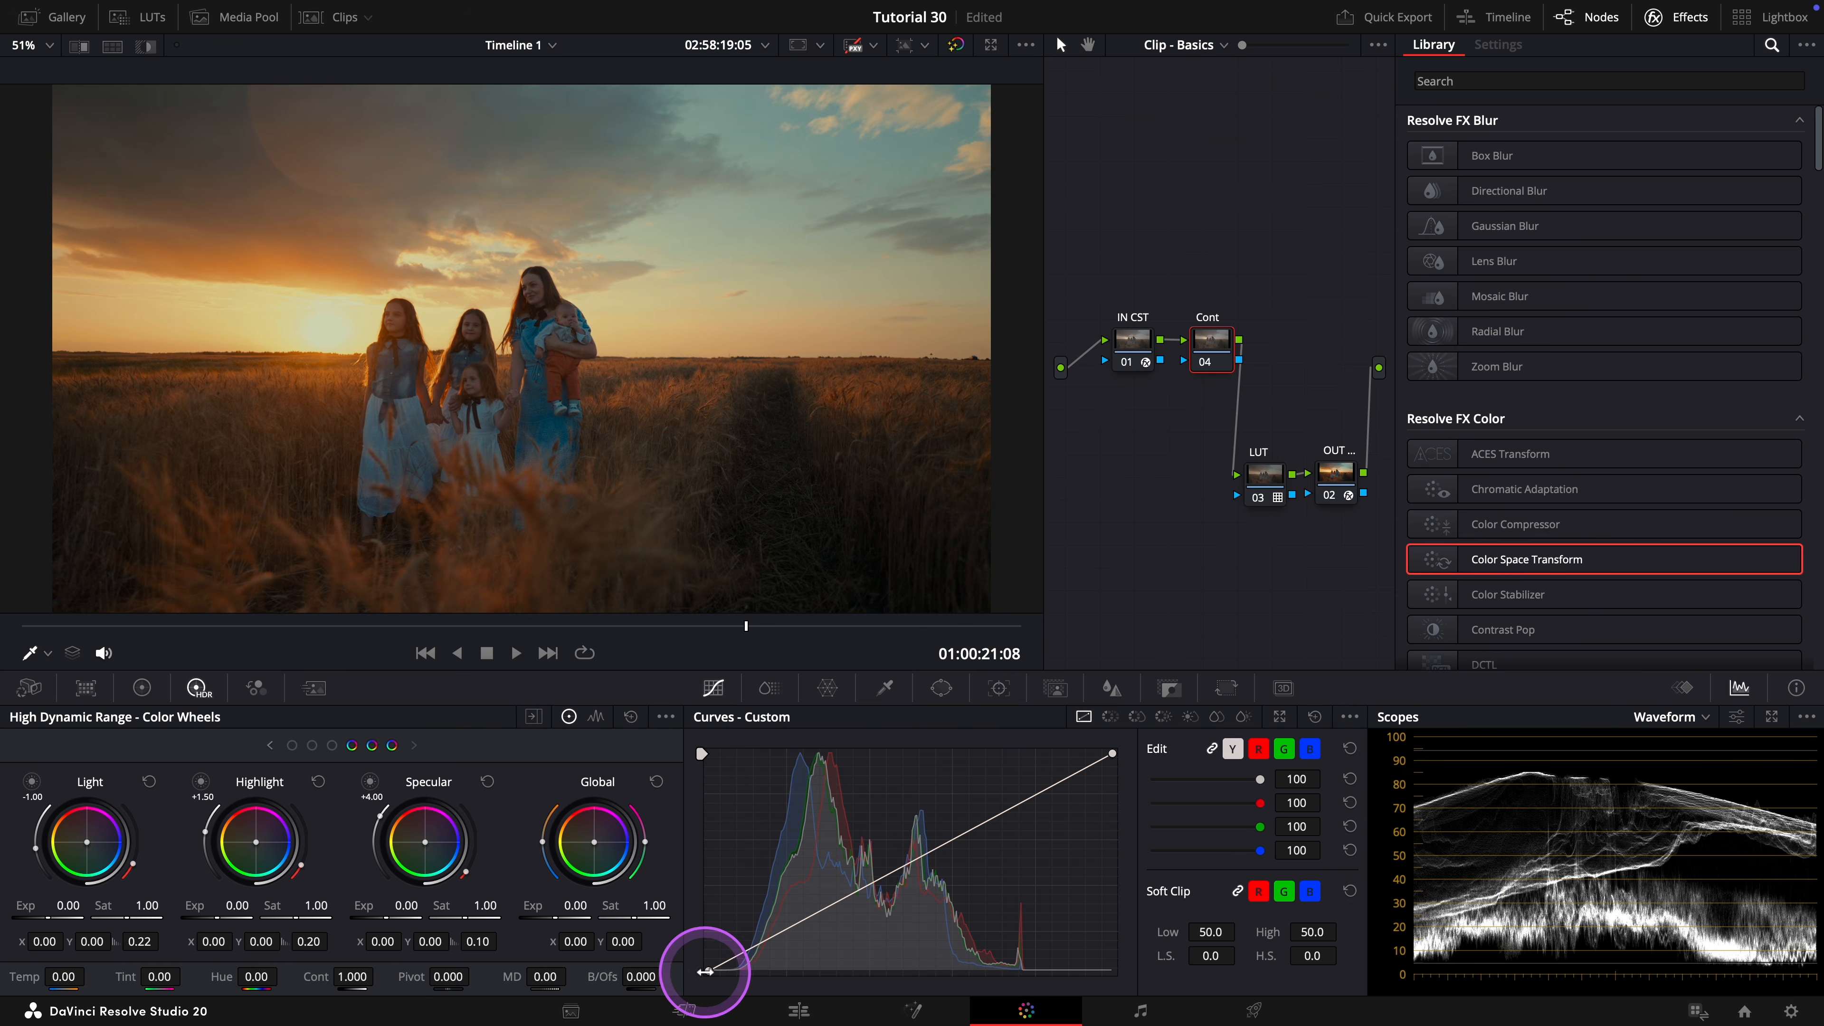
{"action": "left_click_drag", "start_coordinate": [708, 970], "coordinate": [708, 963]}
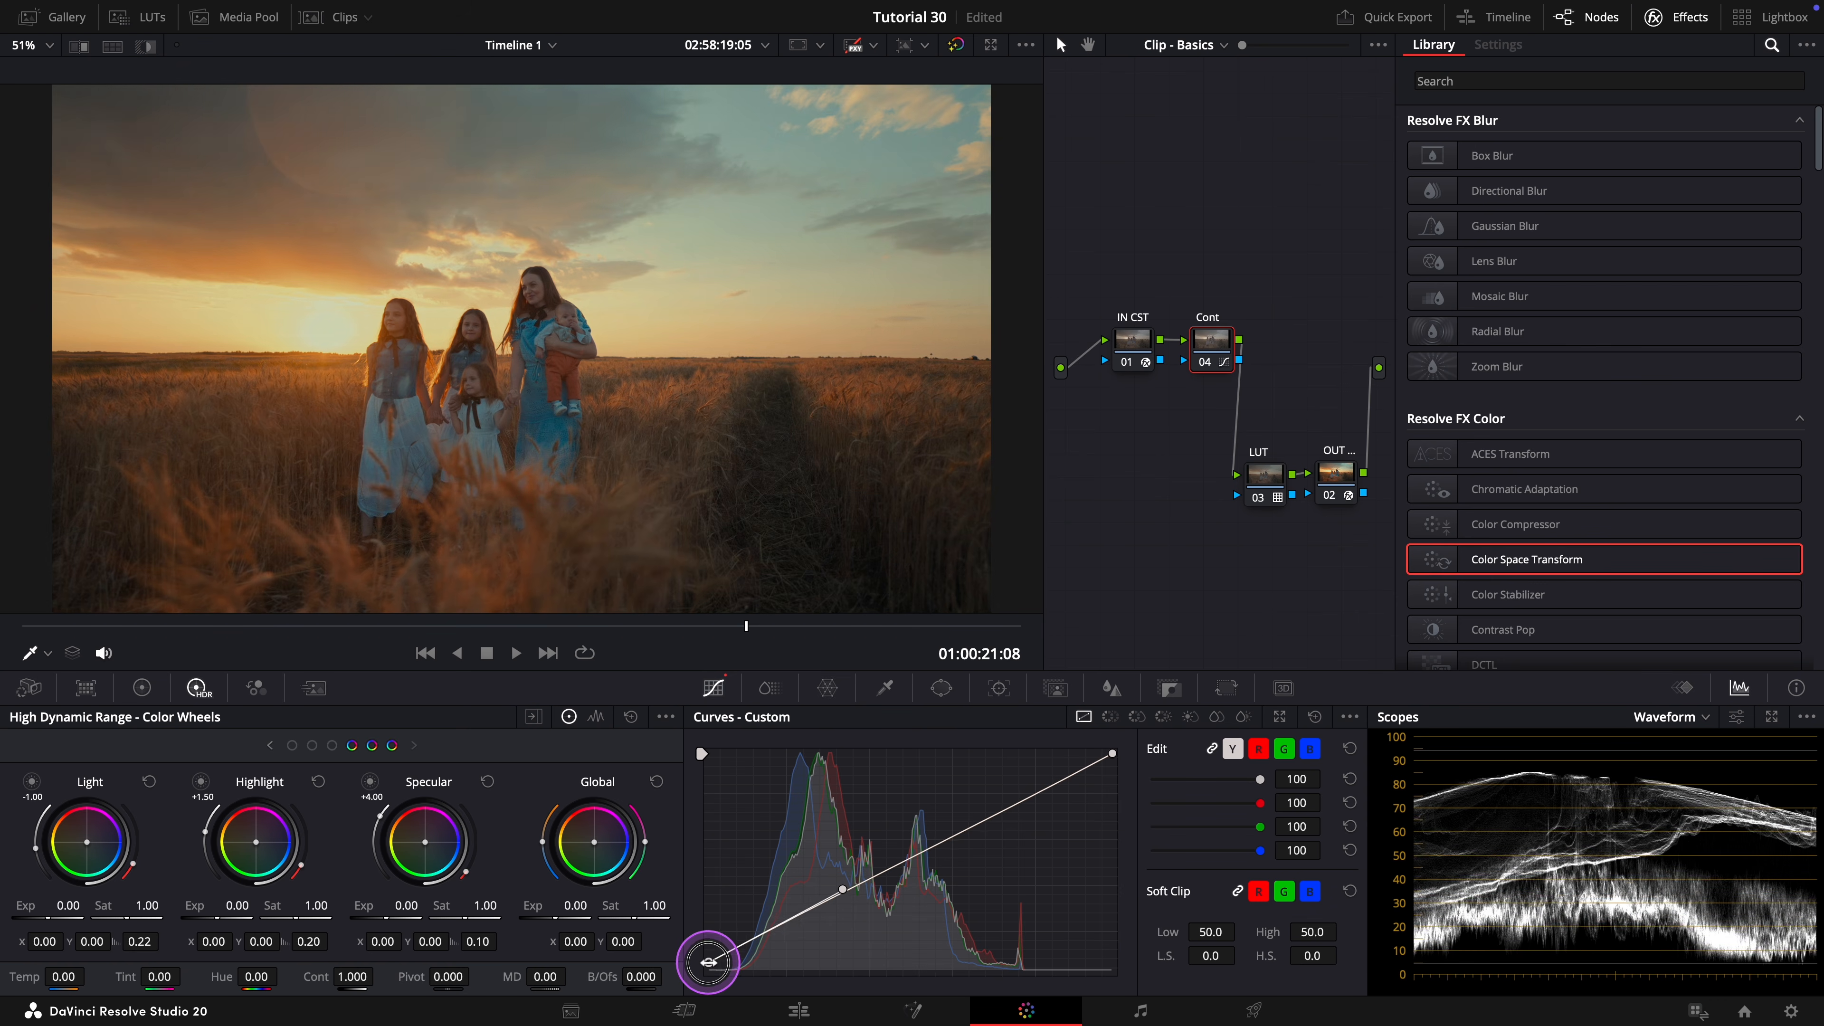
{"action": "left_click_drag", "start_coordinate": [848, 889], "coordinate": [787, 949]}
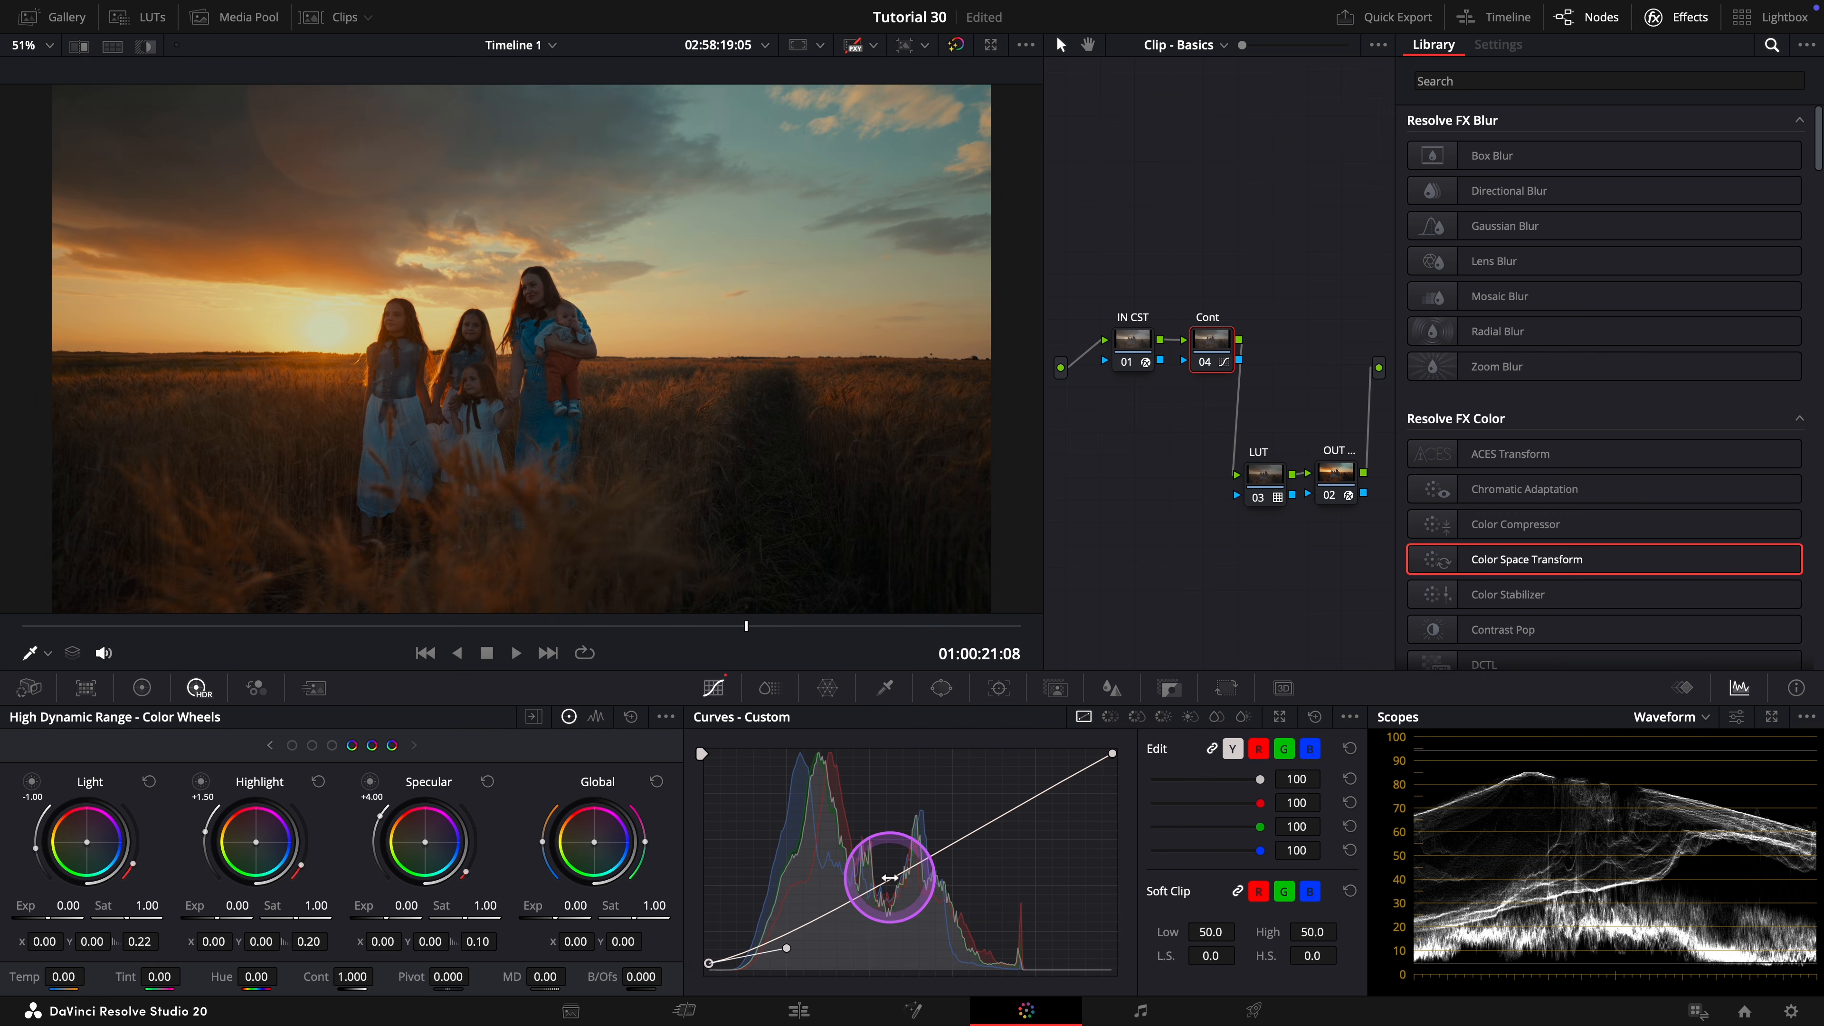
Sample the mother's face to add a curve anchor, adjust it slightly and bend the black point's handle down into a shadow toe.
{"action": "left_click", "coordinate": [528, 281]}
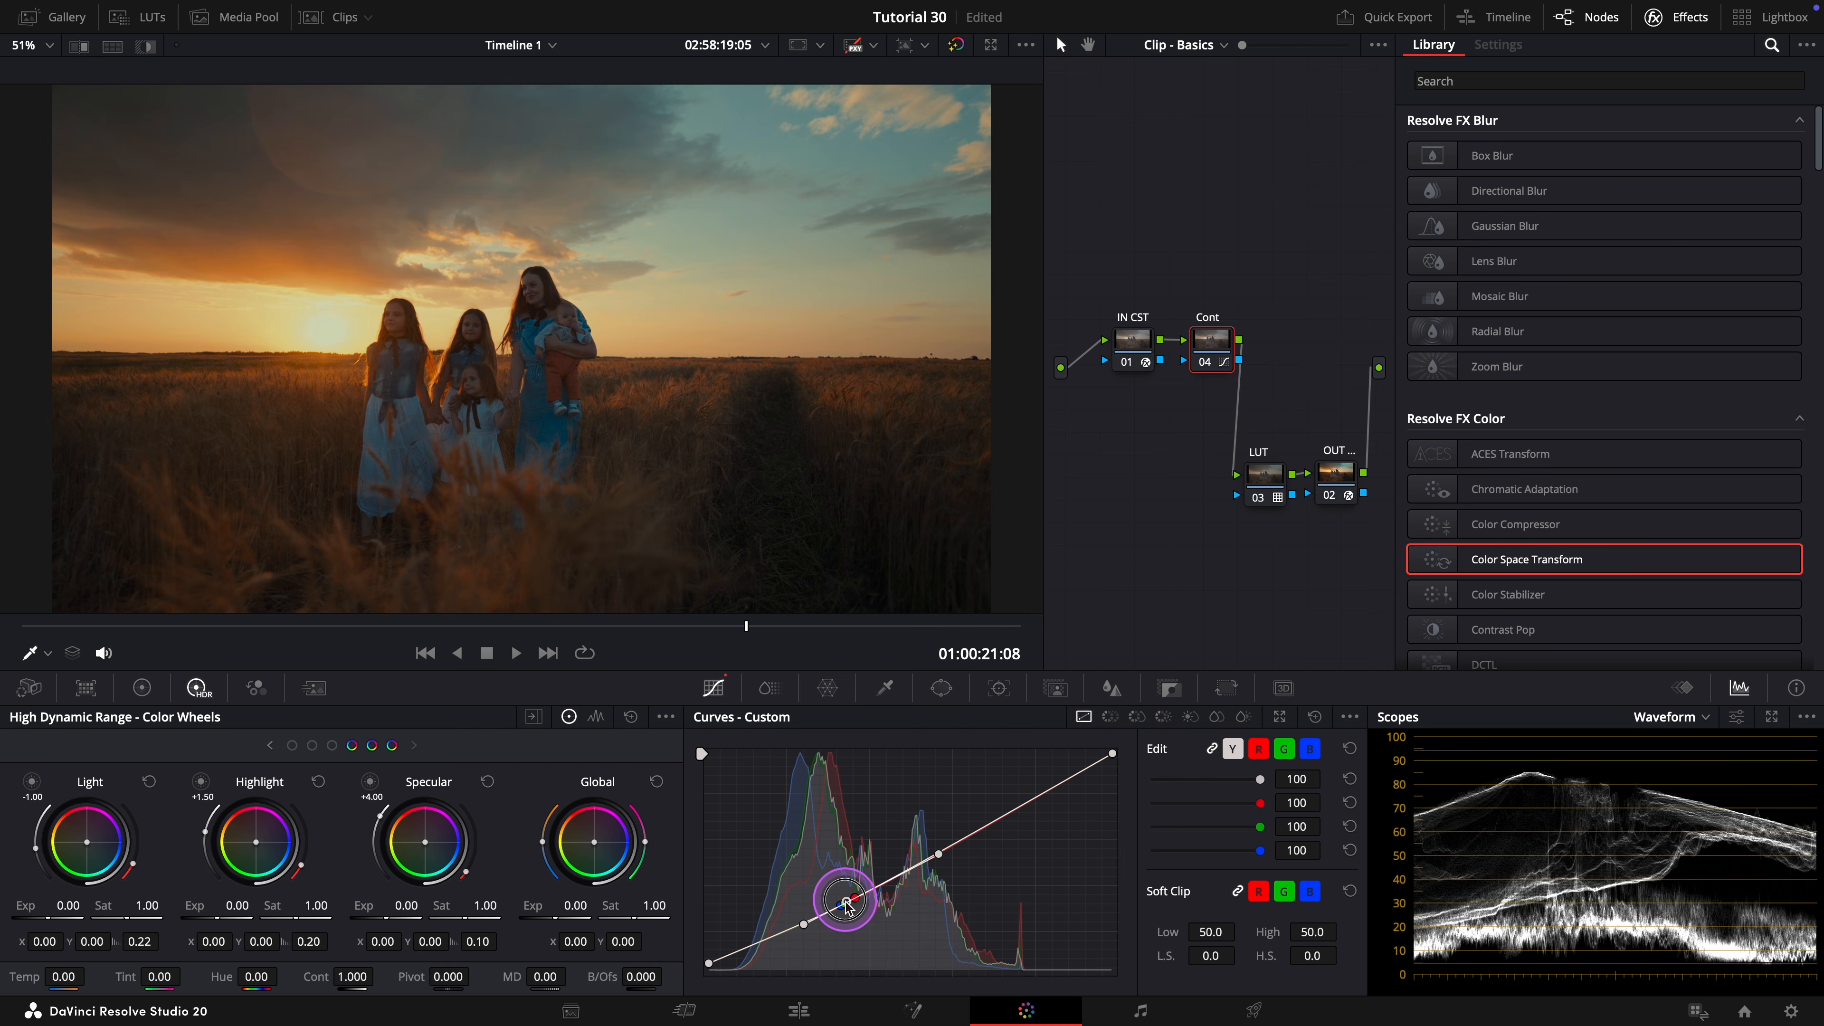
{"action": "left_click_drag", "start_coordinate": [847, 907], "coordinate": [845, 906]}
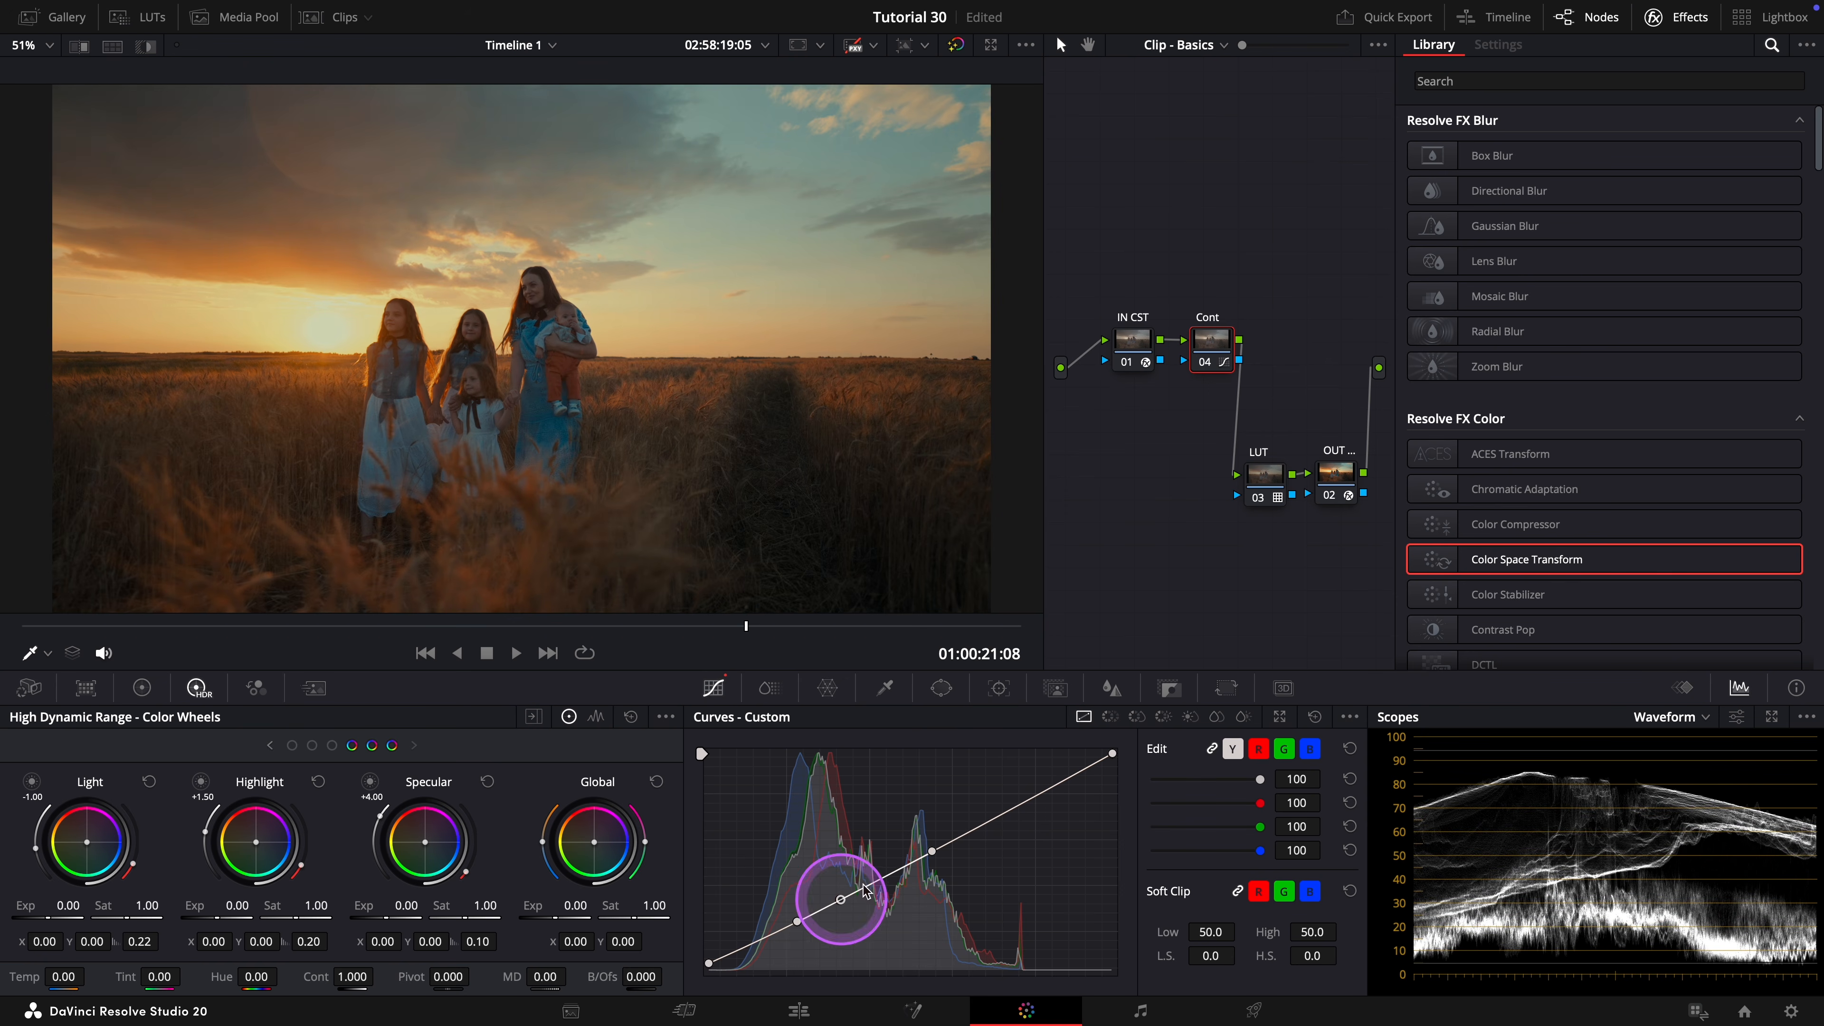
{"action": "left_click", "coordinate": [709, 964]}
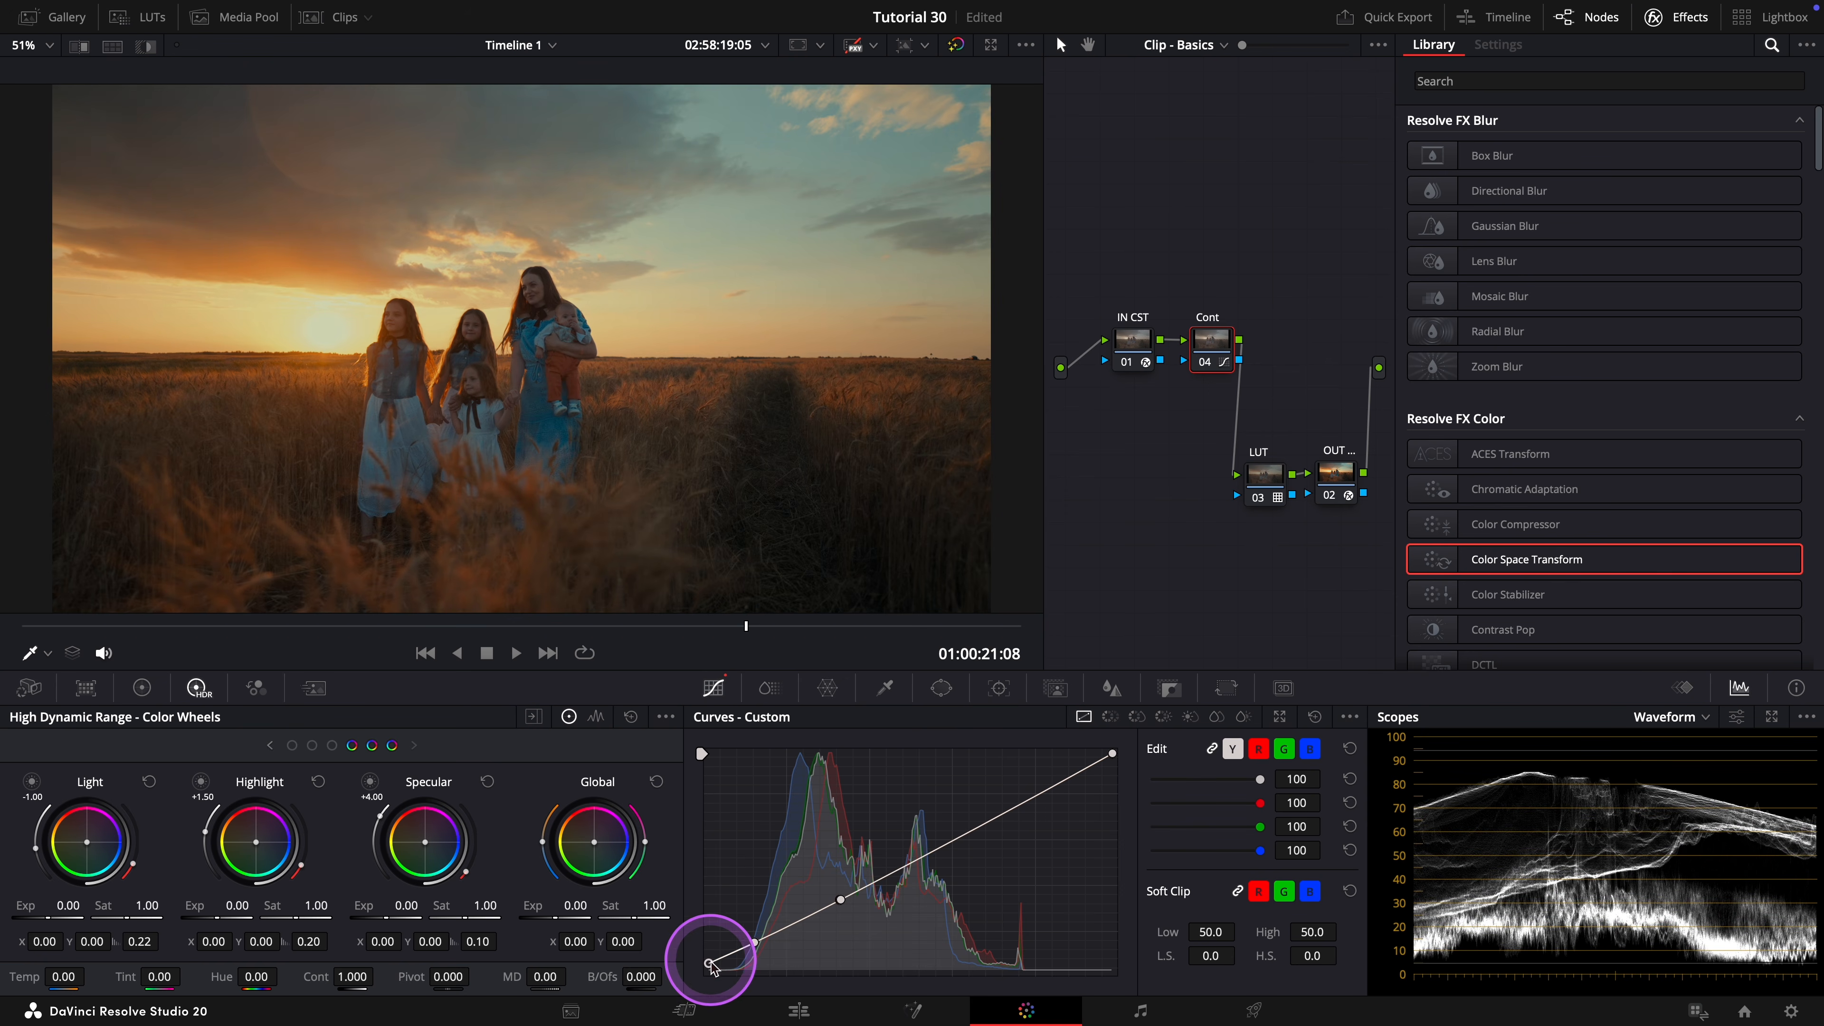
{"action": "left_click_drag", "start_coordinate": [756, 941], "coordinate": [768, 961]}
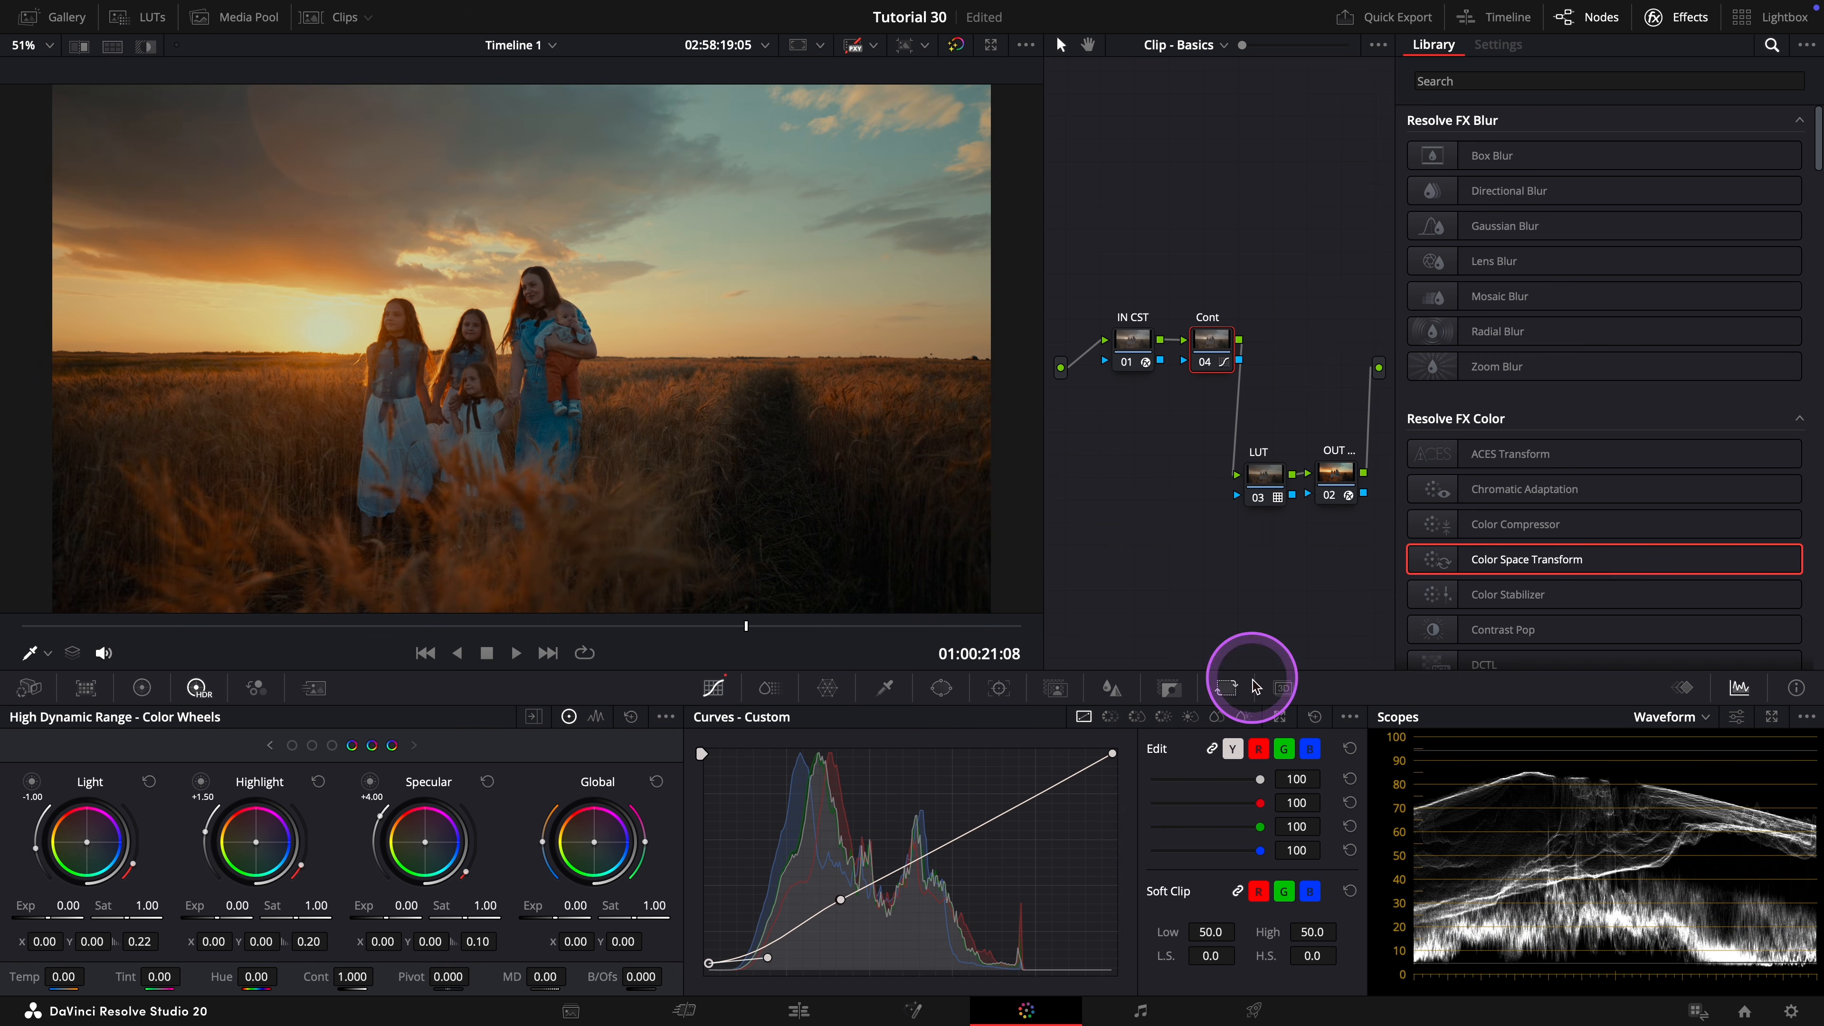
Pull the white point's spline handle down and lower the white point slightly to roll off the highlights.
{"action": "left_click_drag", "start_coordinate": [1113, 754], "coordinate": [1105, 755]}
{"action": "left_click_drag", "start_coordinate": [1022, 806], "coordinate": [1068, 817]}
{"action": "left_click_drag", "start_coordinate": [1106, 755], "coordinate": [1113, 756]}
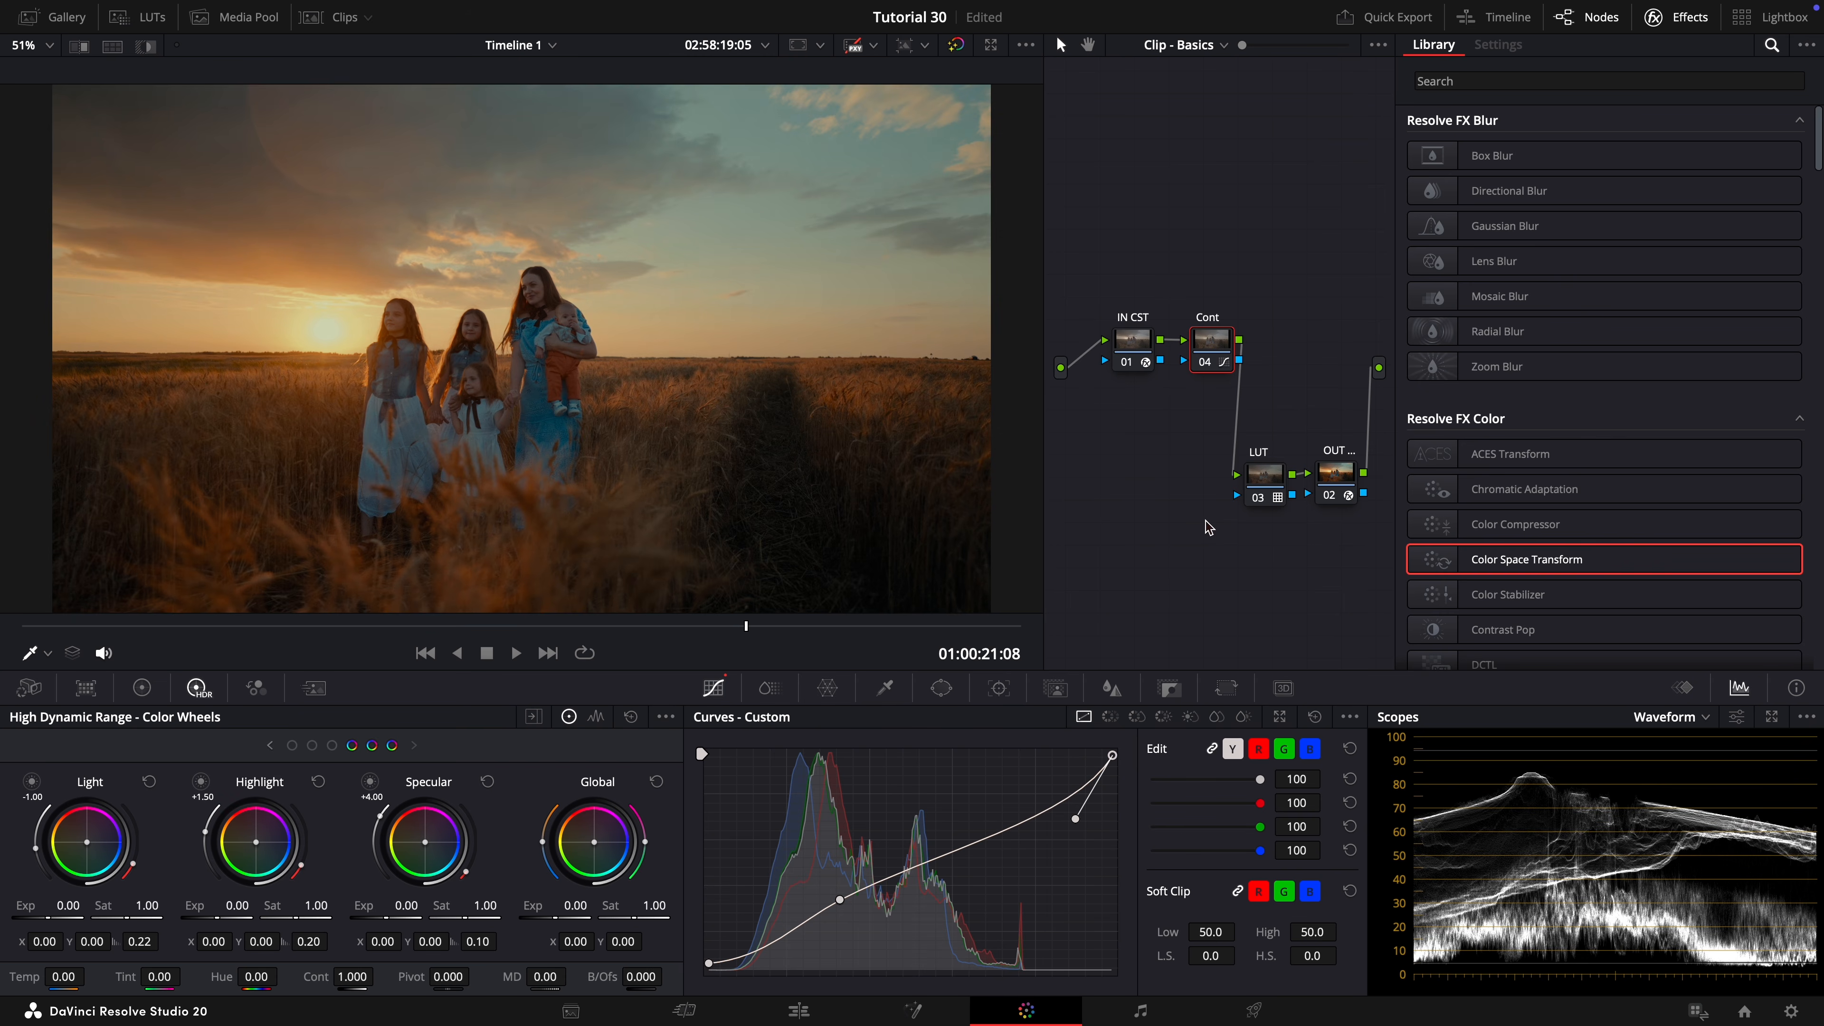
Compare the shot with the Cont and LUT nodes disabled and enabled together.
{"action": "left_click_drag", "start_coordinate": [1273, 281], "coordinate": [1212, 574]}
{"action": "key", "text": "ctrl+d"}
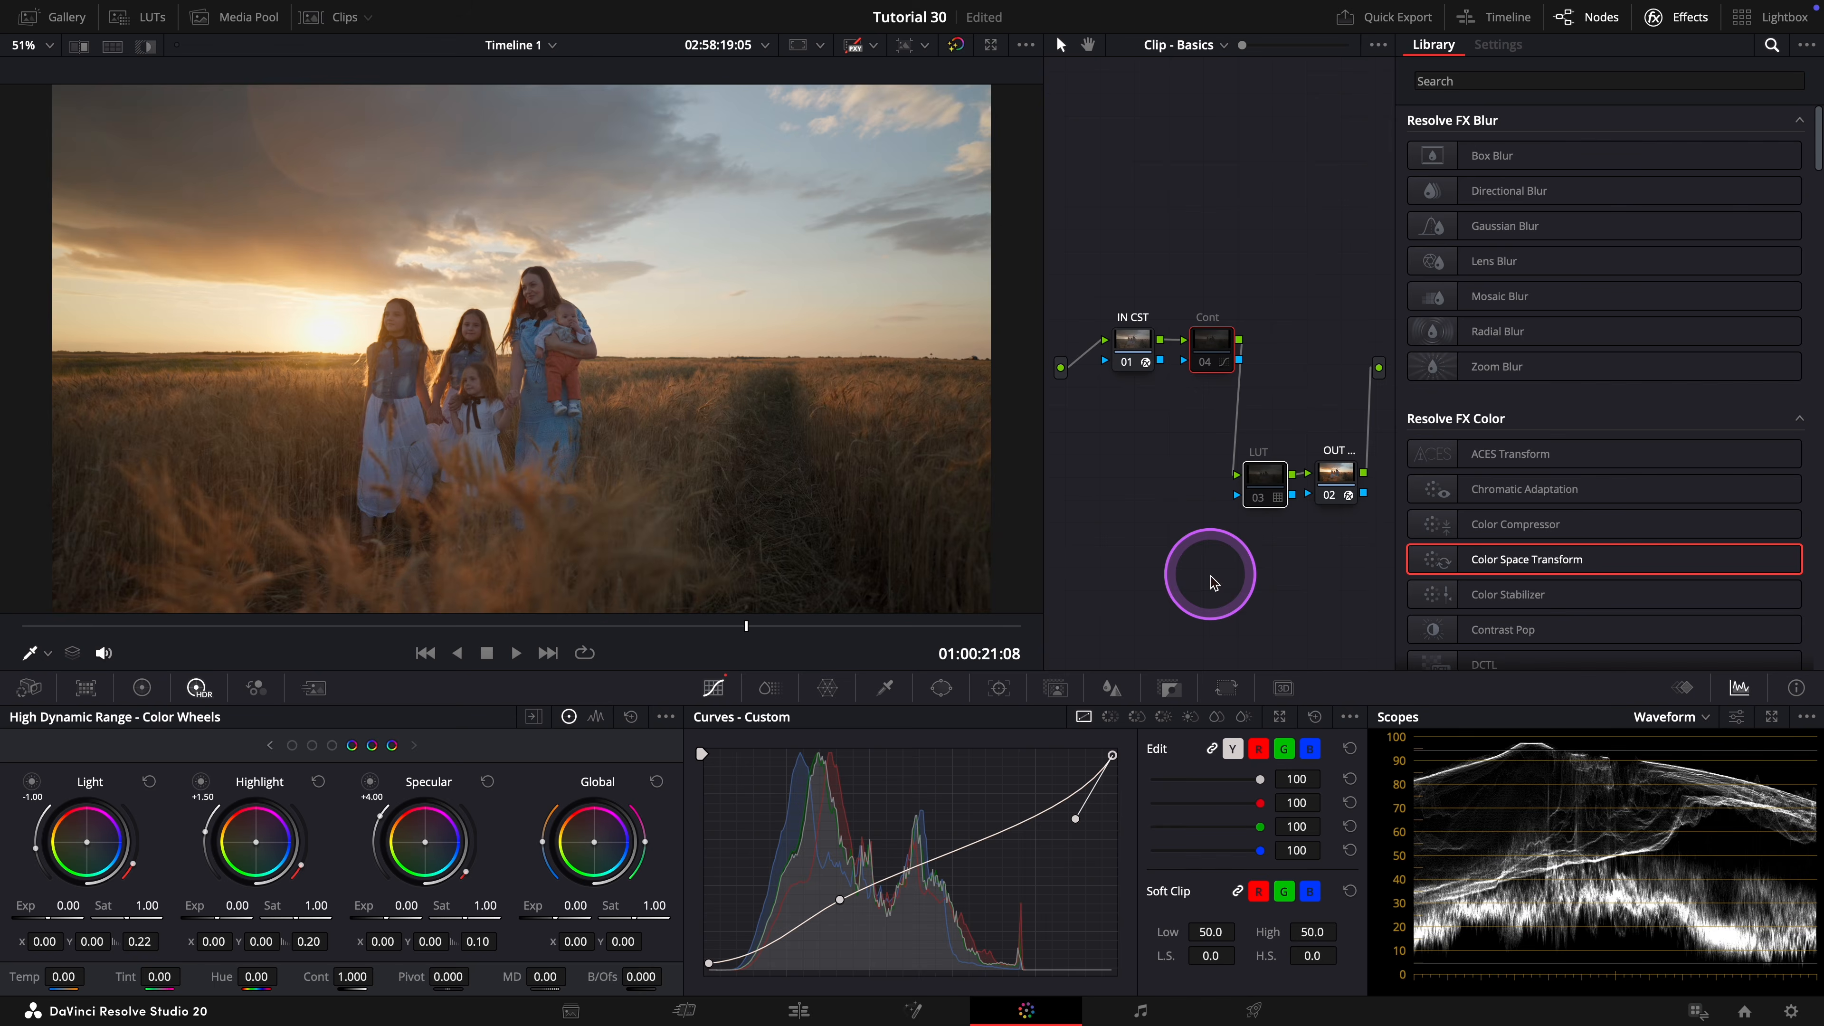
{"action": "key", "text": "ctrl+d"}
{"action": "key", "text": "ctrl+d"}
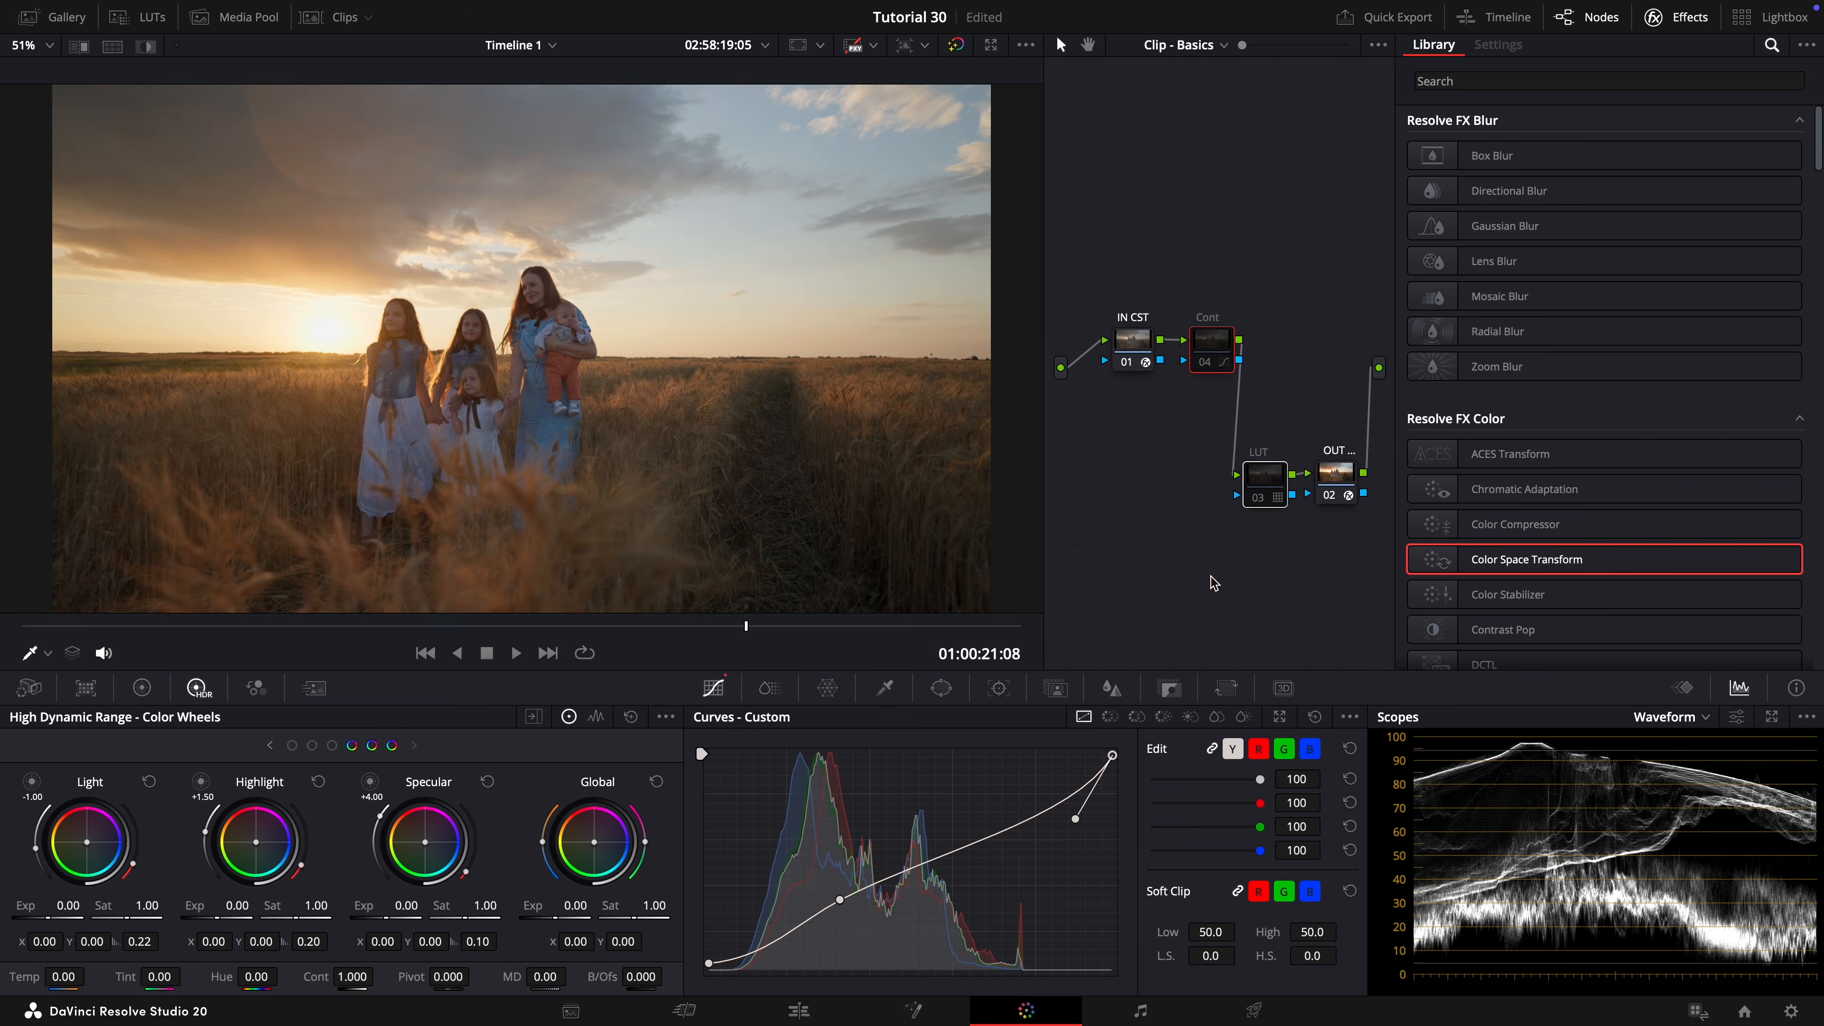
{"action": "key", "text": "ctrl+d"}
Add a serial node after the Cont node and apply the Glow effect to it.
{"action": "right_click", "coordinate": [1221, 343]}
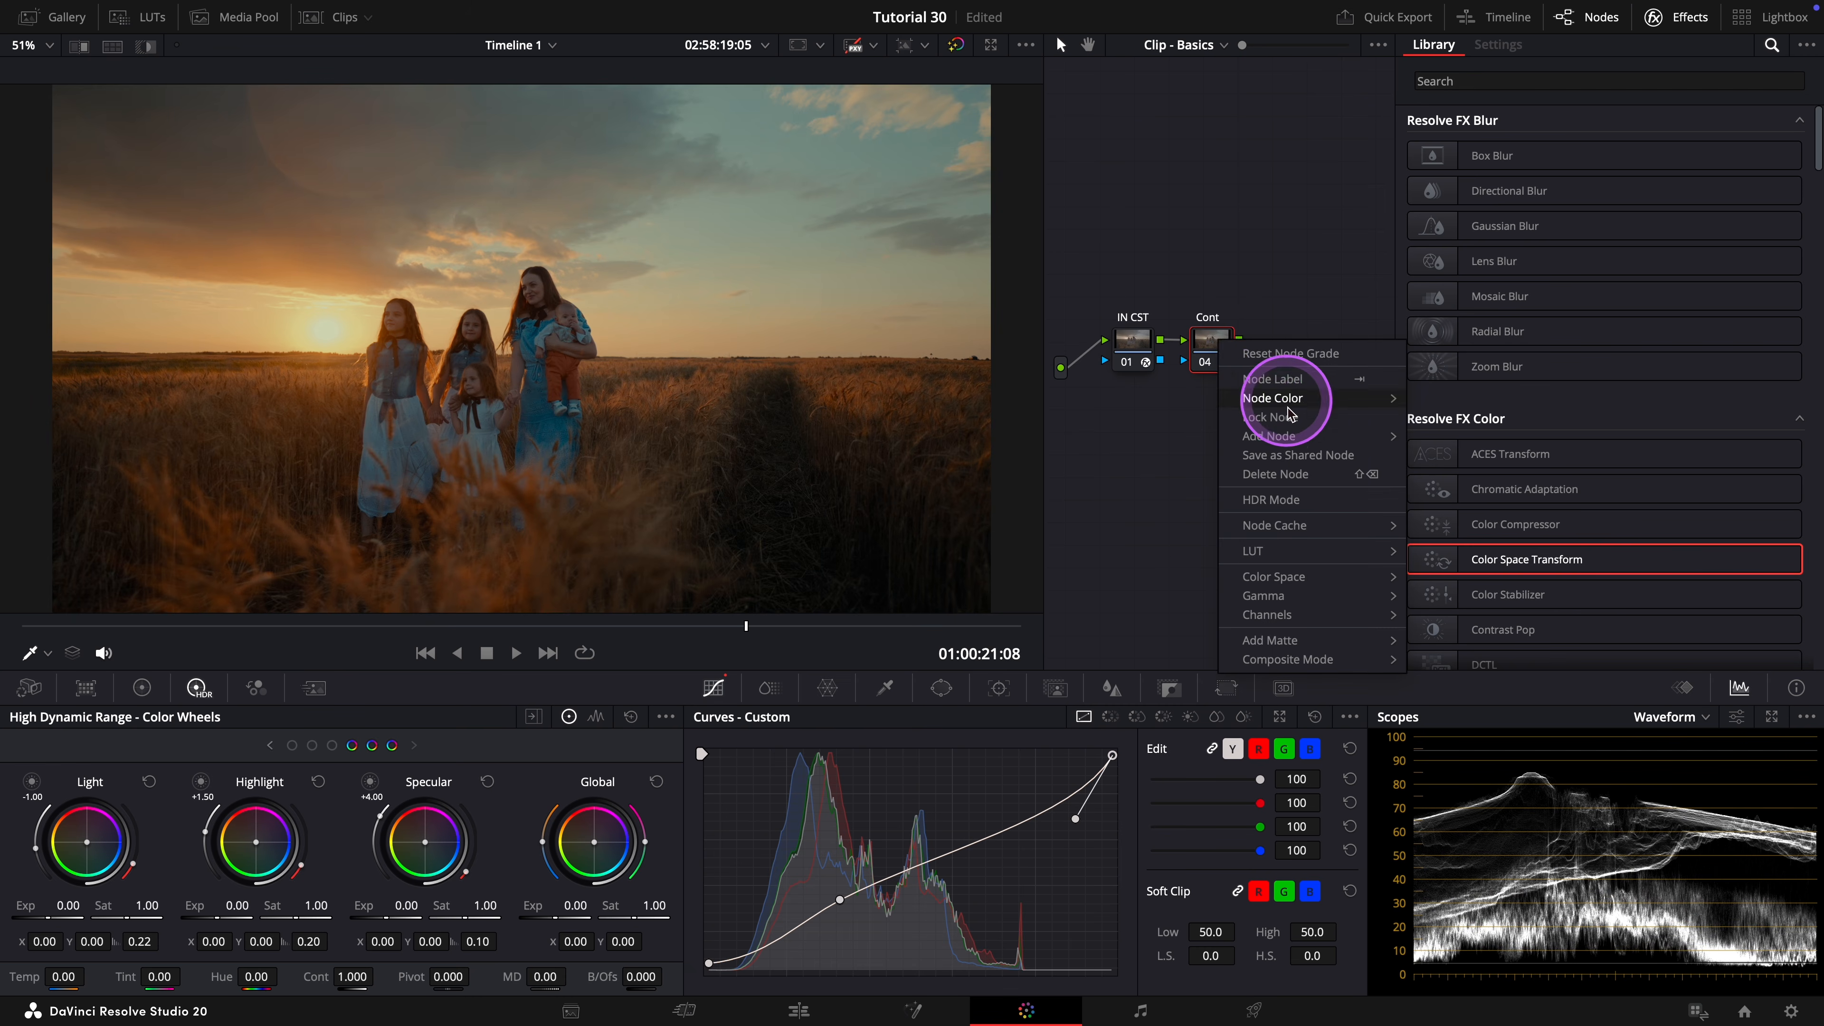
{"action": "mouse_move", "coordinate": [1269, 436]}
{"action": "left_click", "coordinate": [1491, 436]}
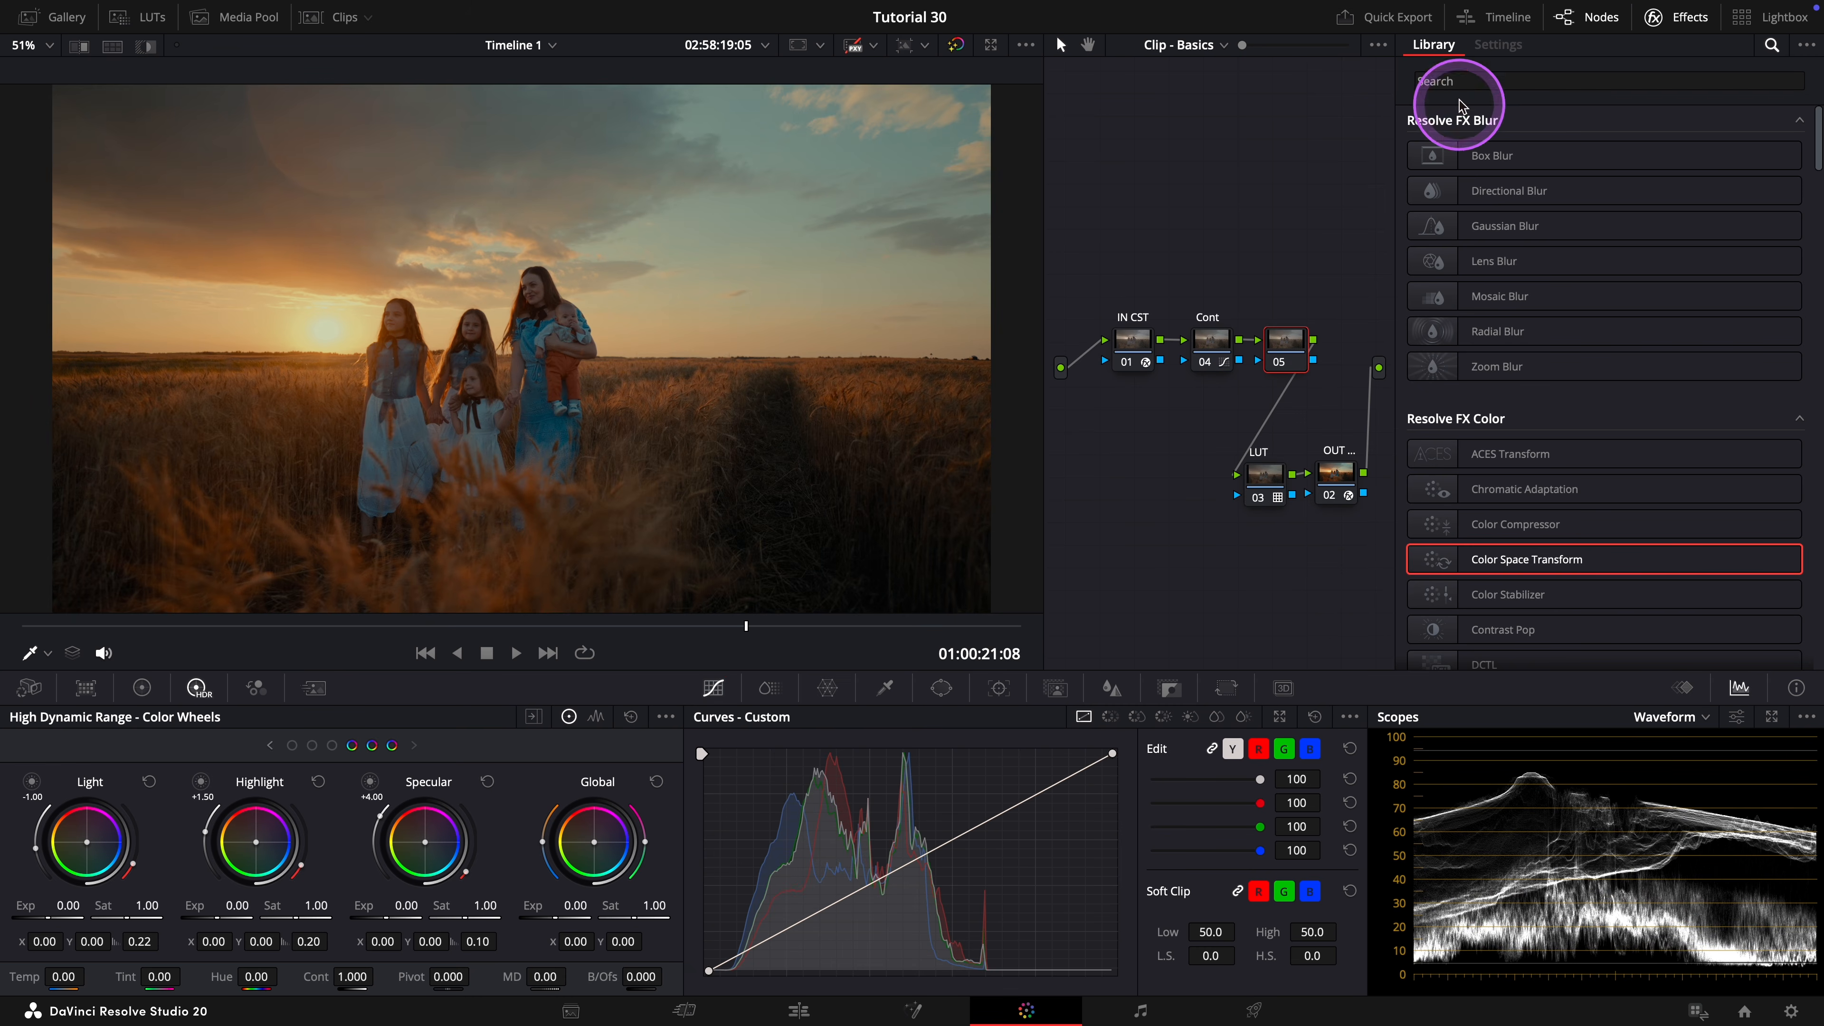
{"action": "left_click", "coordinate": [1456, 81]}
{"action": "type", "text": "glow"}
{"action": "left_click_drag", "start_coordinate": [1479, 155], "coordinate": [1286, 341]}
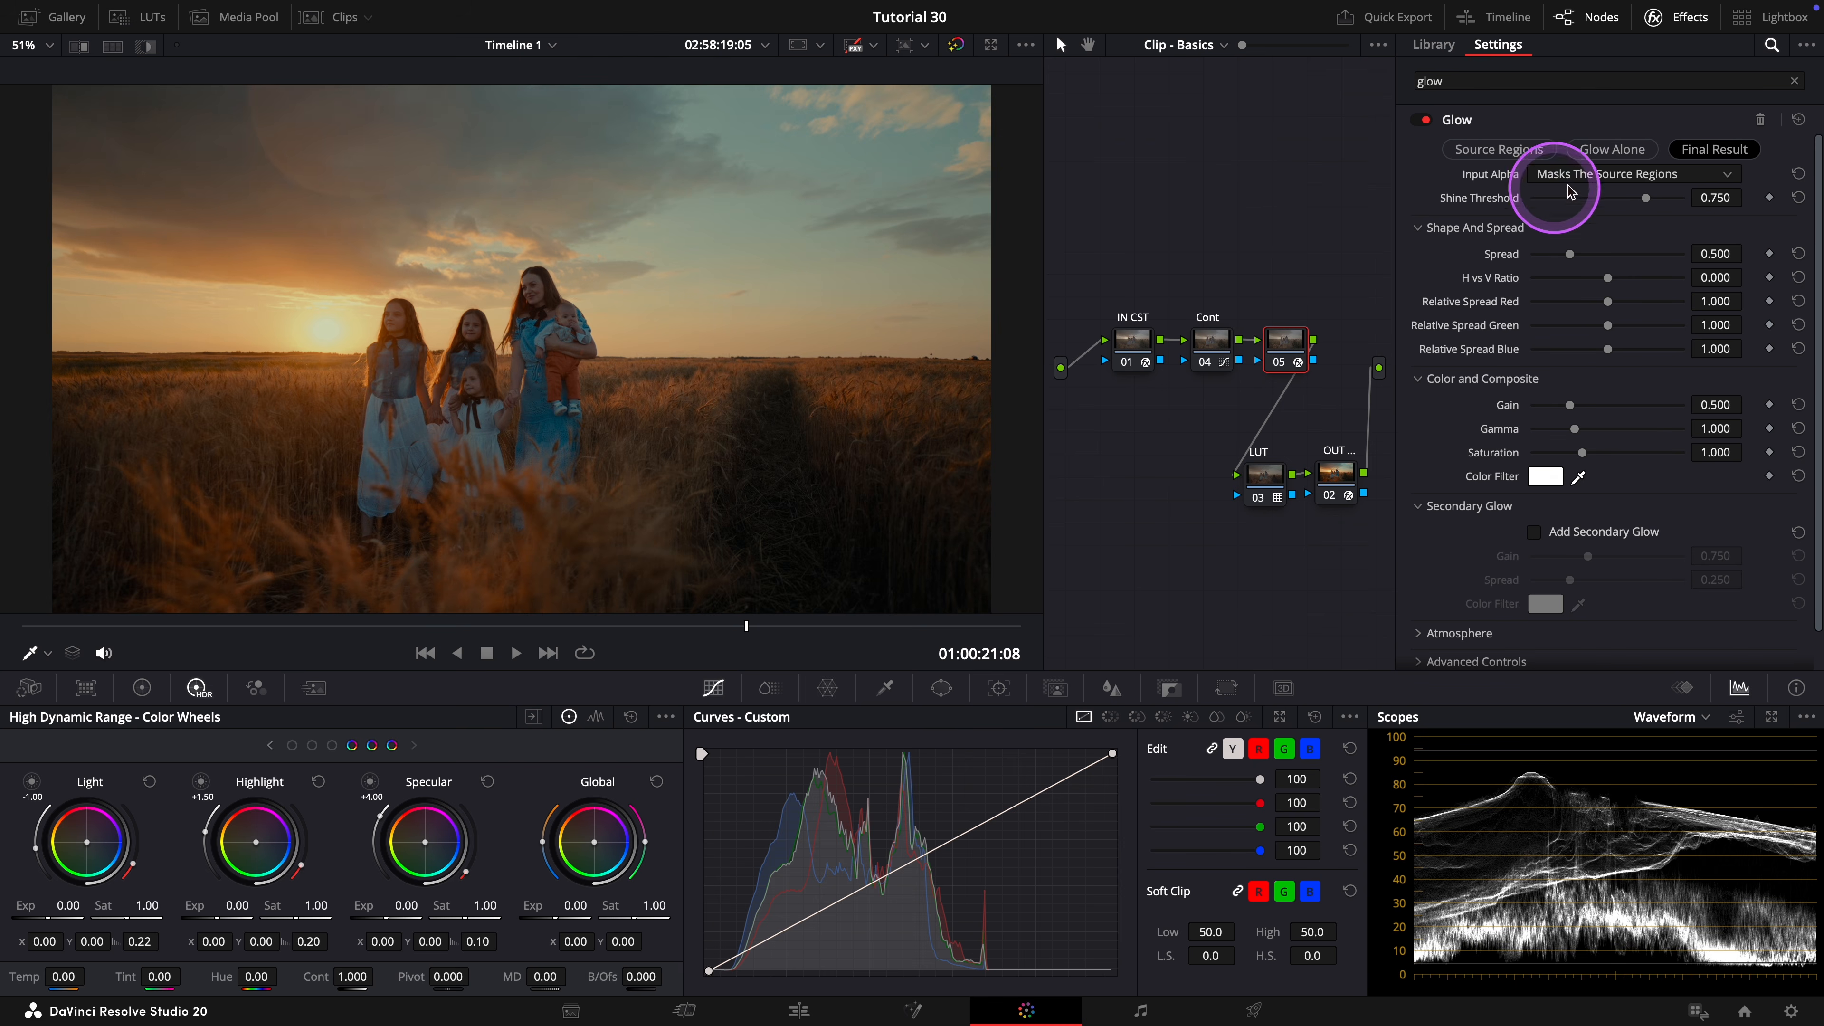
Set the Glow effect's composite type to Softlight in its advanced controls.
{"action": "scroll", "coordinate": [1473, 488], "scroll_direction": "down", "scroll_amount": 1}
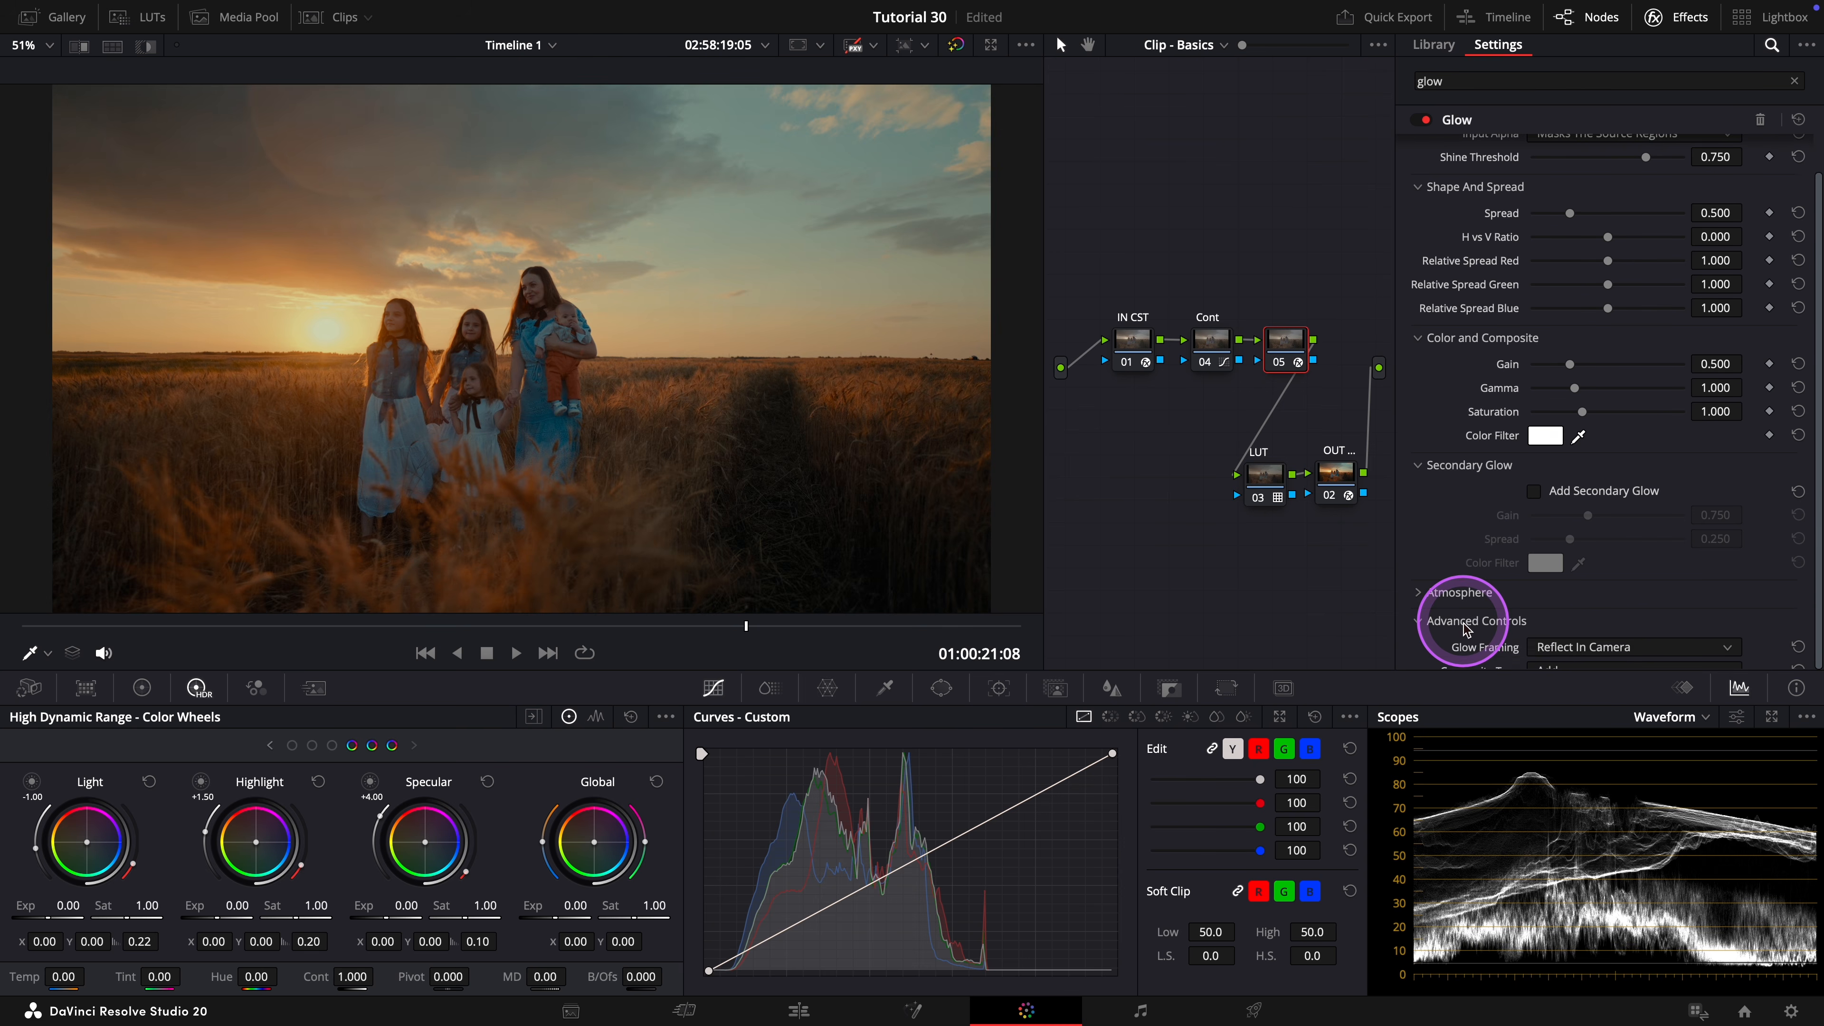
{"action": "scroll", "coordinate": [1467, 629], "scroll_direction": "down", "scroll_amount": 2}
{"action": "left_click", "coordinate": [1584, 586]}
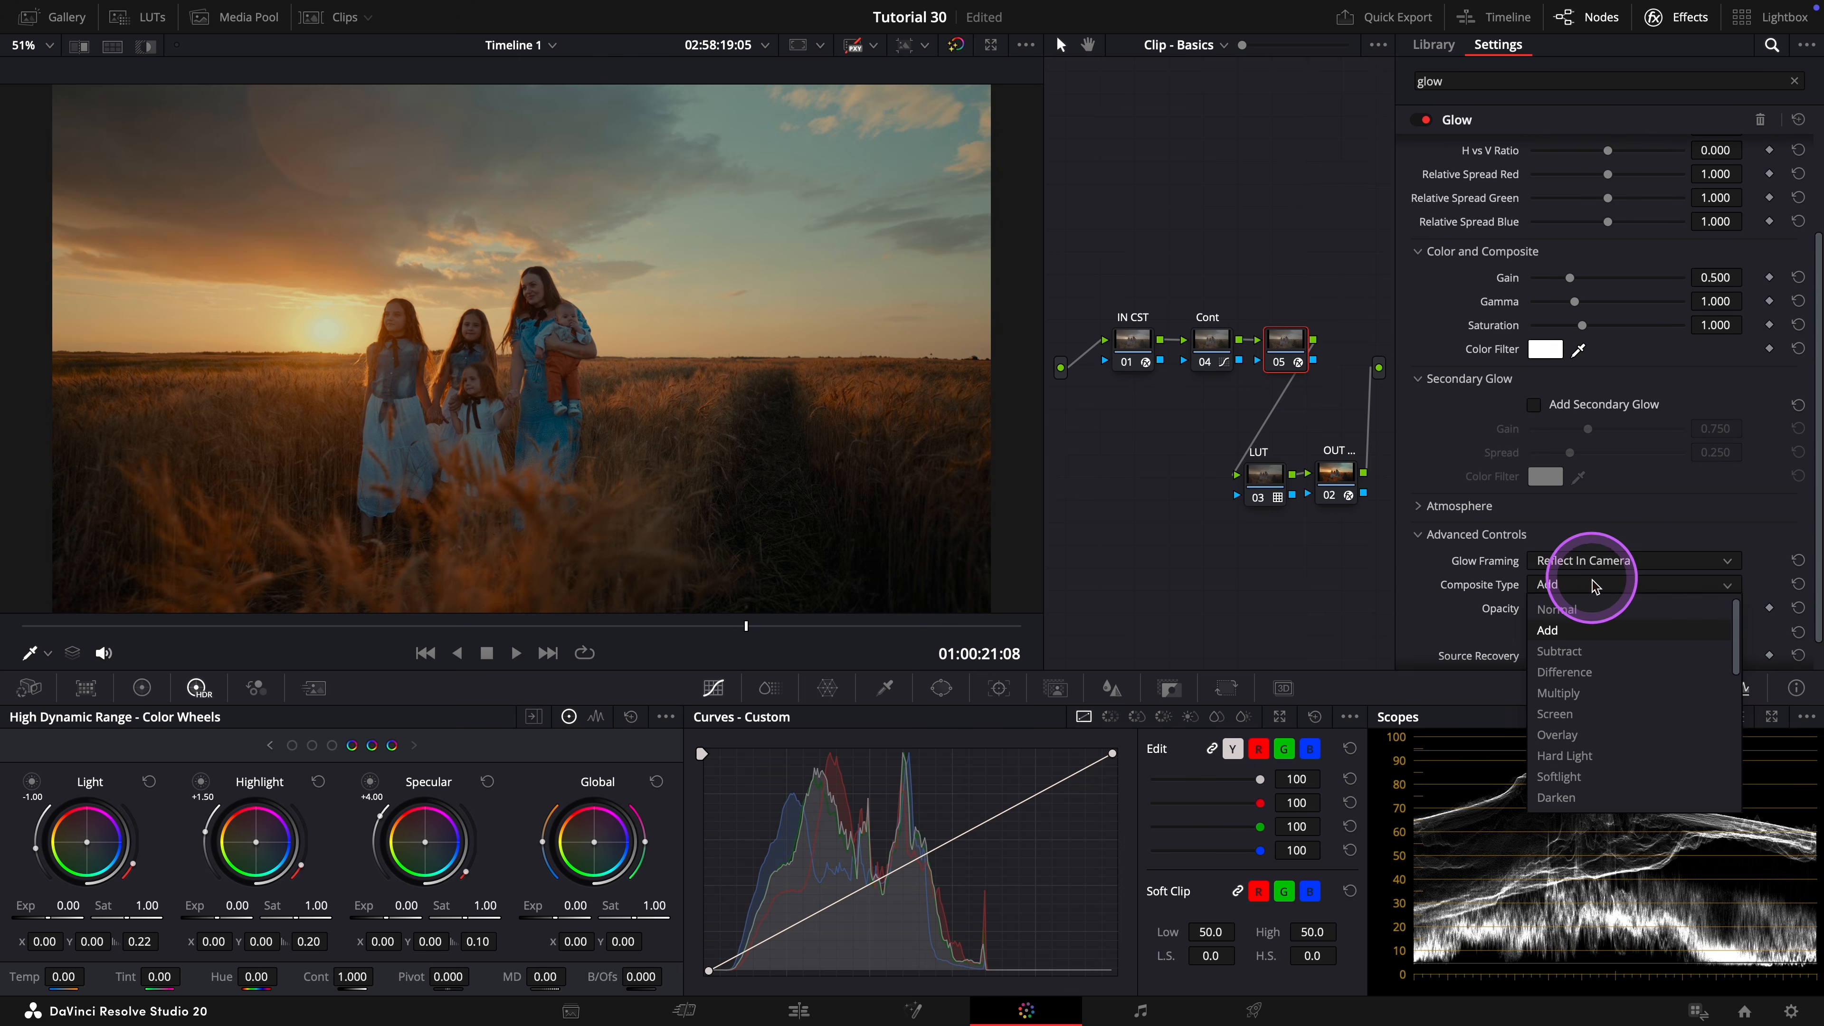
{"action": "left_click", "coordinate": [1575, 776]}
{"action": "scroll", "coordinate": [1445, 327], "scroll_direction": "up", "scroll_amount": 3}
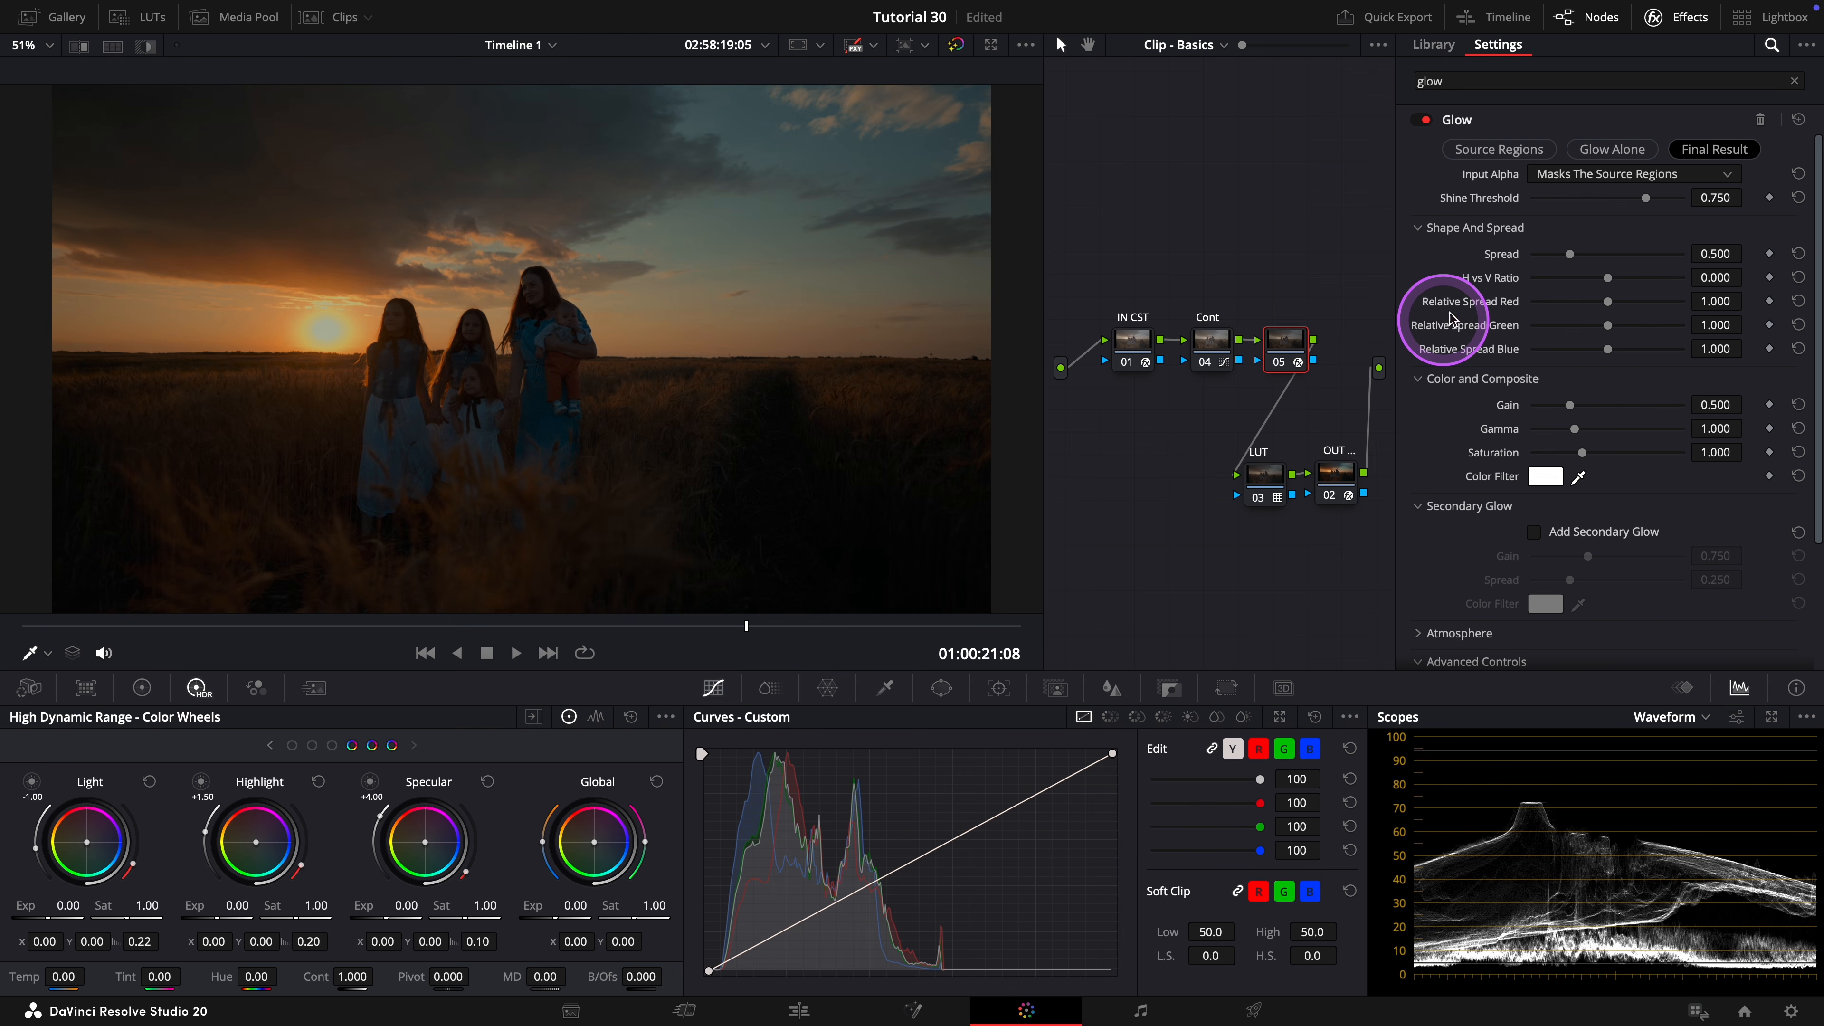
Set the Glow's Shine Threshold to 0.156, Spread to 1.675 and Saturation to 0.375, comparing the node off and on.
{"action": "left_click_drag", "start_coordinate": [1645, 198], "coordinate": [1650, 262]}
{"action": "left_click", "coordinate": [1575, 259]}
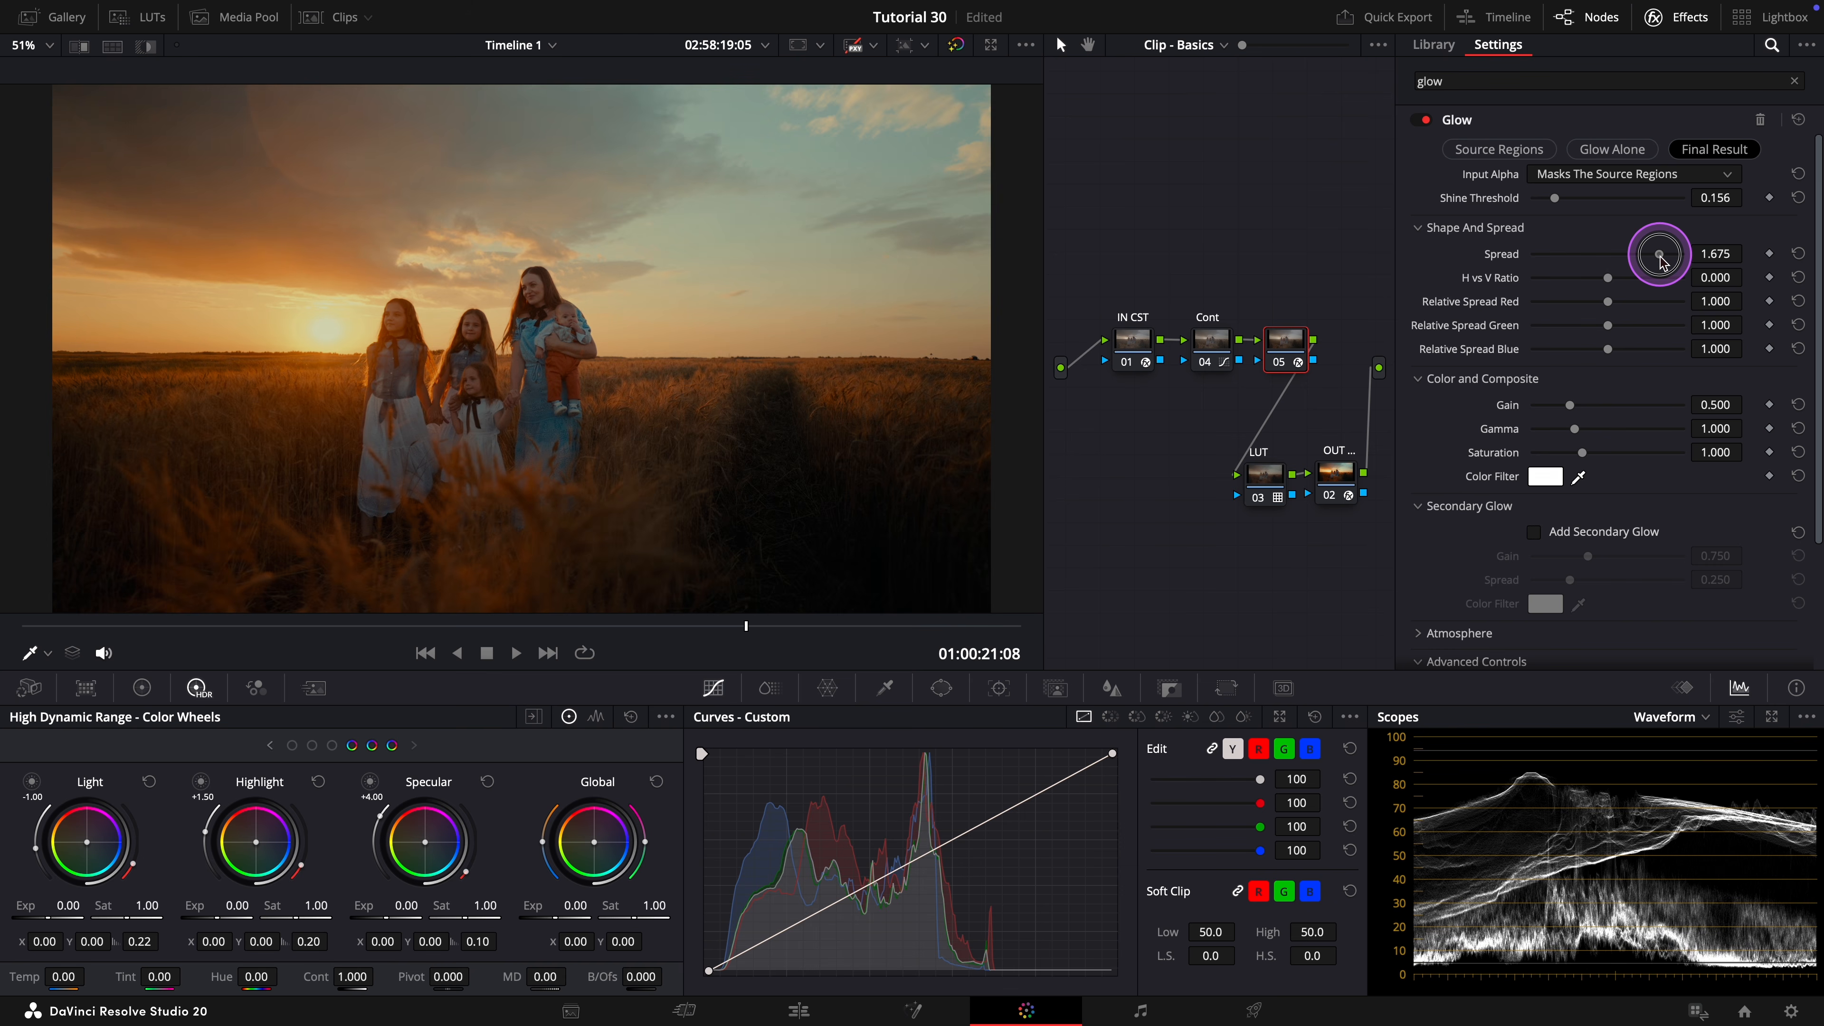
{"action": "mouse_move", "coordinate": [1554, 459]}
{"action": "left_mouse_down"}
{"action": "mouse_move", "coordinate": [1589, 455]}
{"action": "mouse_move", "coordinate": [1477, 470]}
{"action": "mouse_move", "coordinate": [1551, 466]}
{"action": "left_mouse_up"}
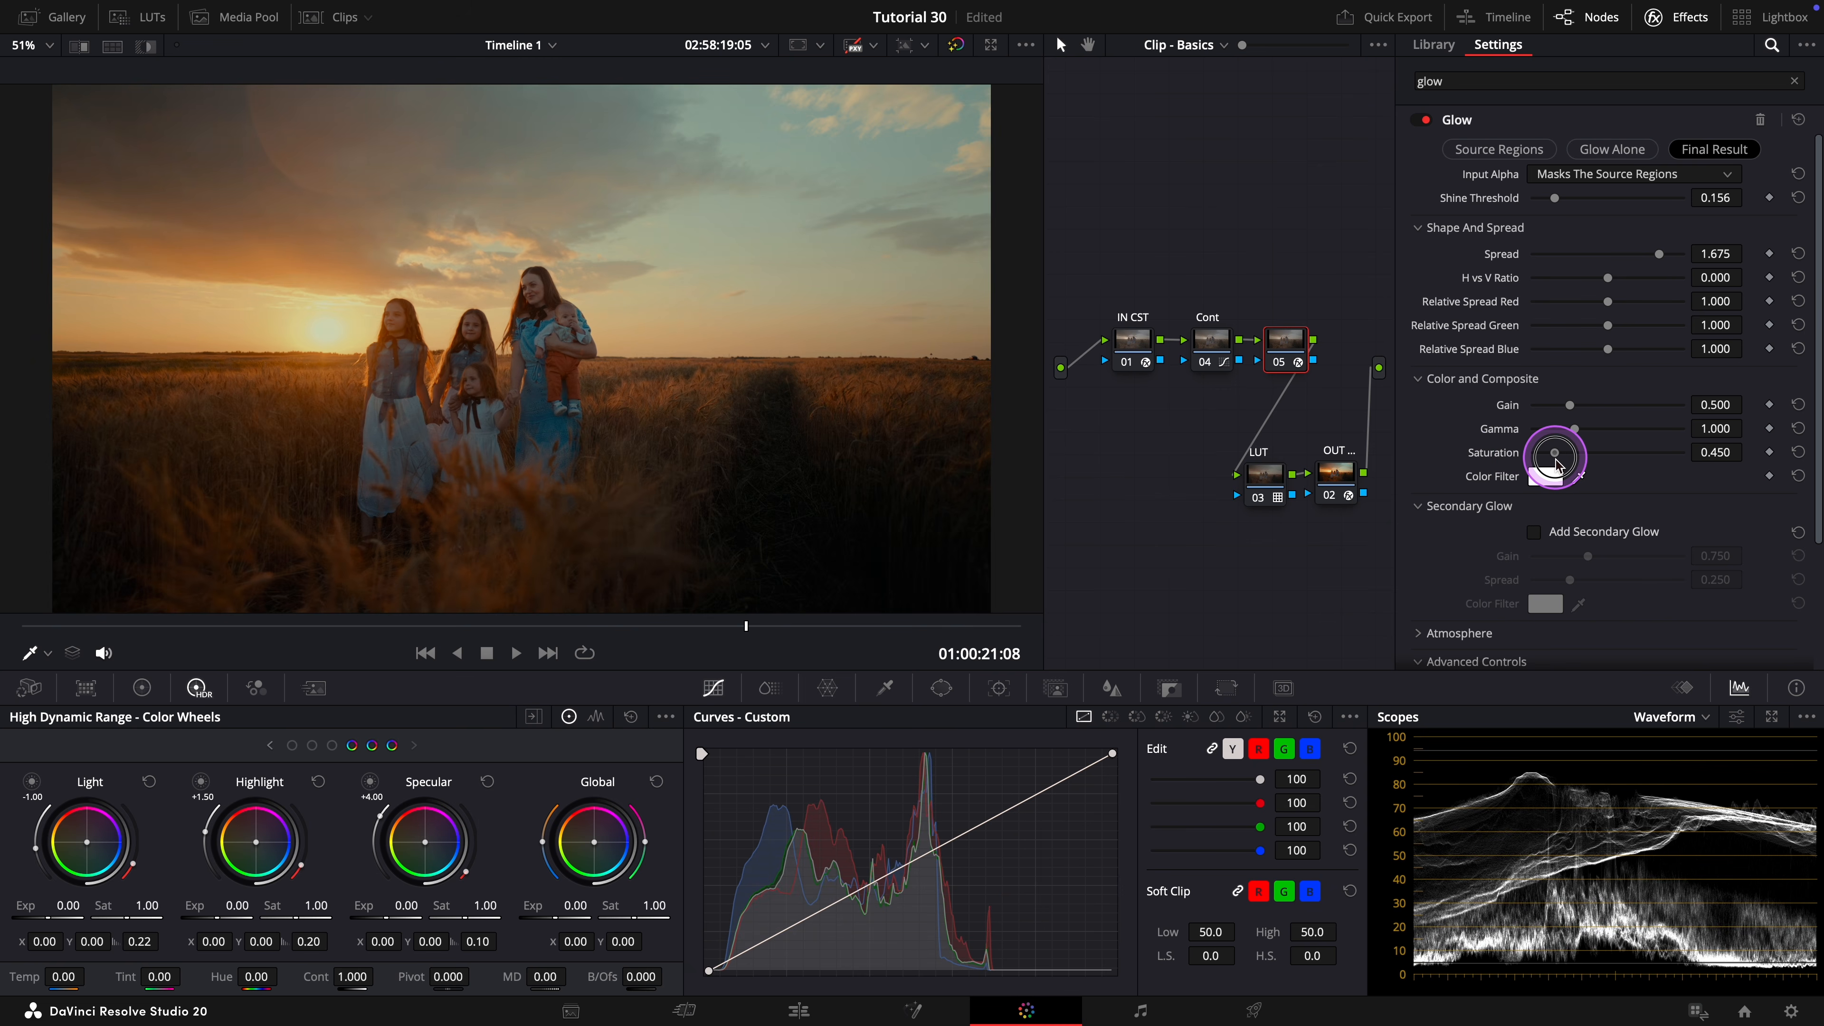
{"action": "left_click", "coordinate": [1282, 364]}
{"action": "left_click", "coordinate": [1286, 369]}
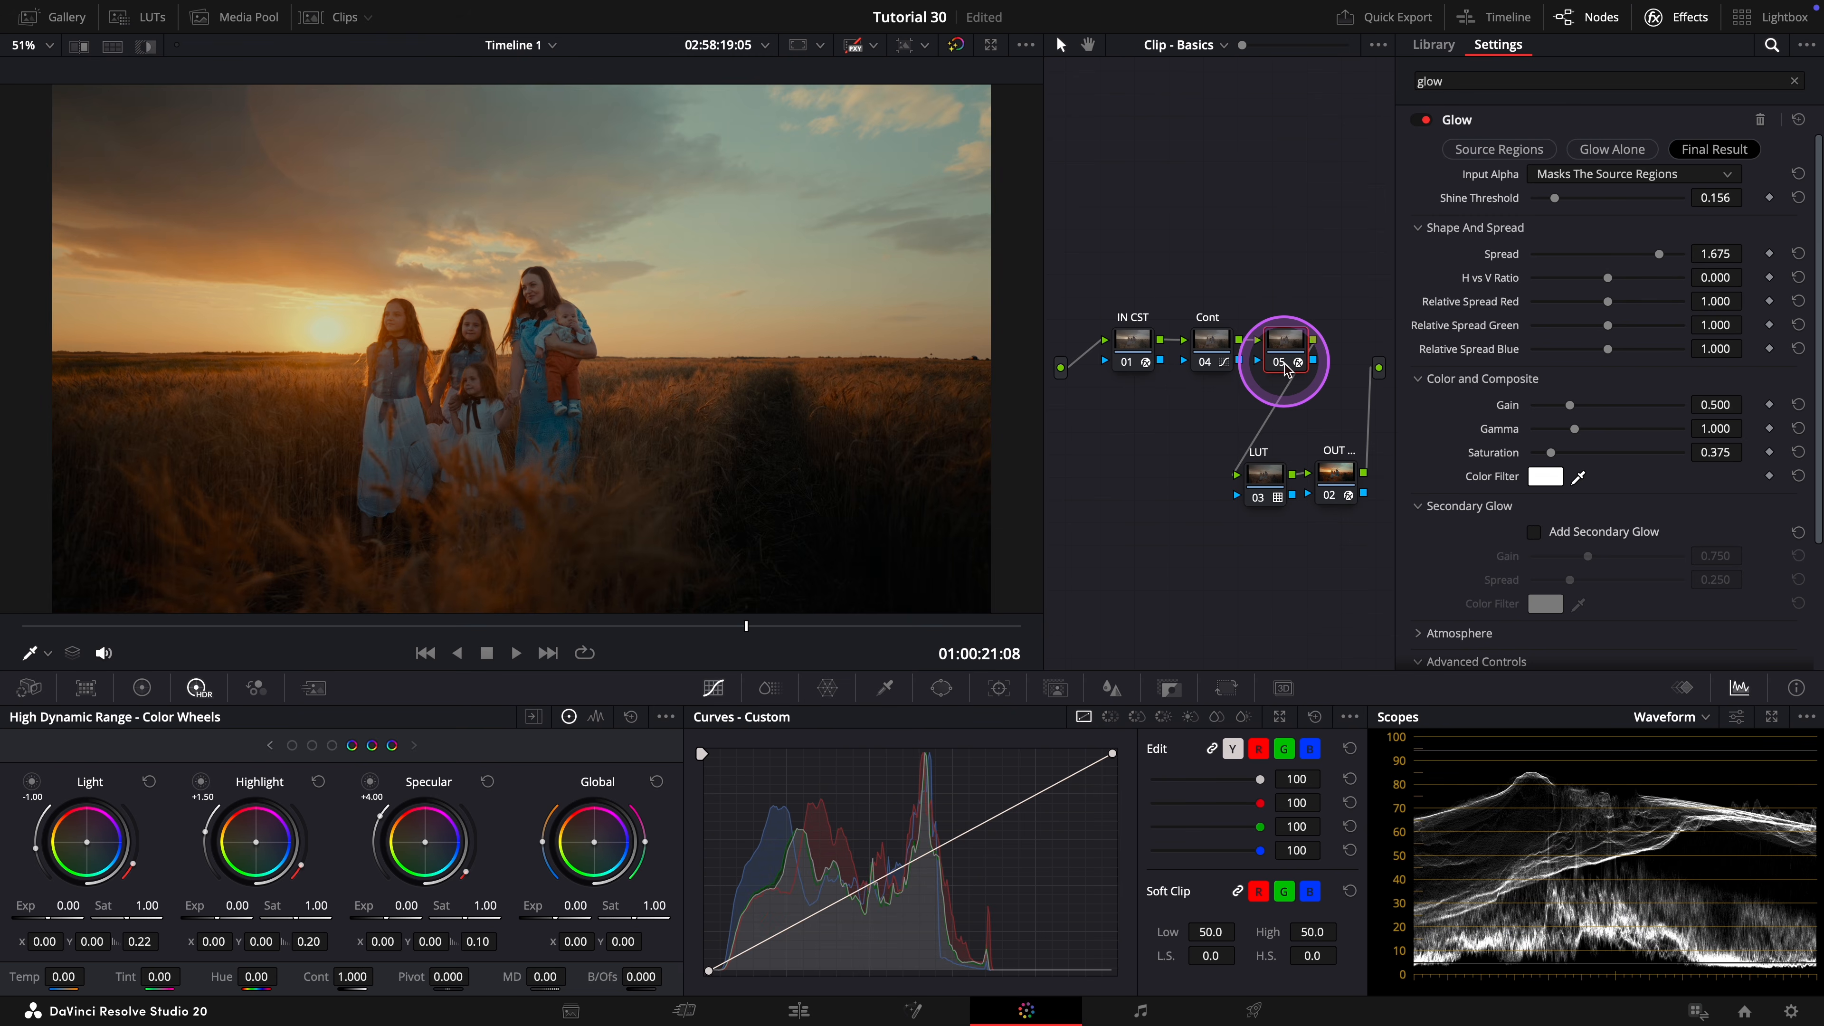
Refine the Glow with Gain 0.225, Gamma 2.318 and Shine Threshold 0.188, comparing the node off and on.
{"action": "left_click_drag", "start_coordinate": [1570, 405], "coordinate": [1646, 429]}
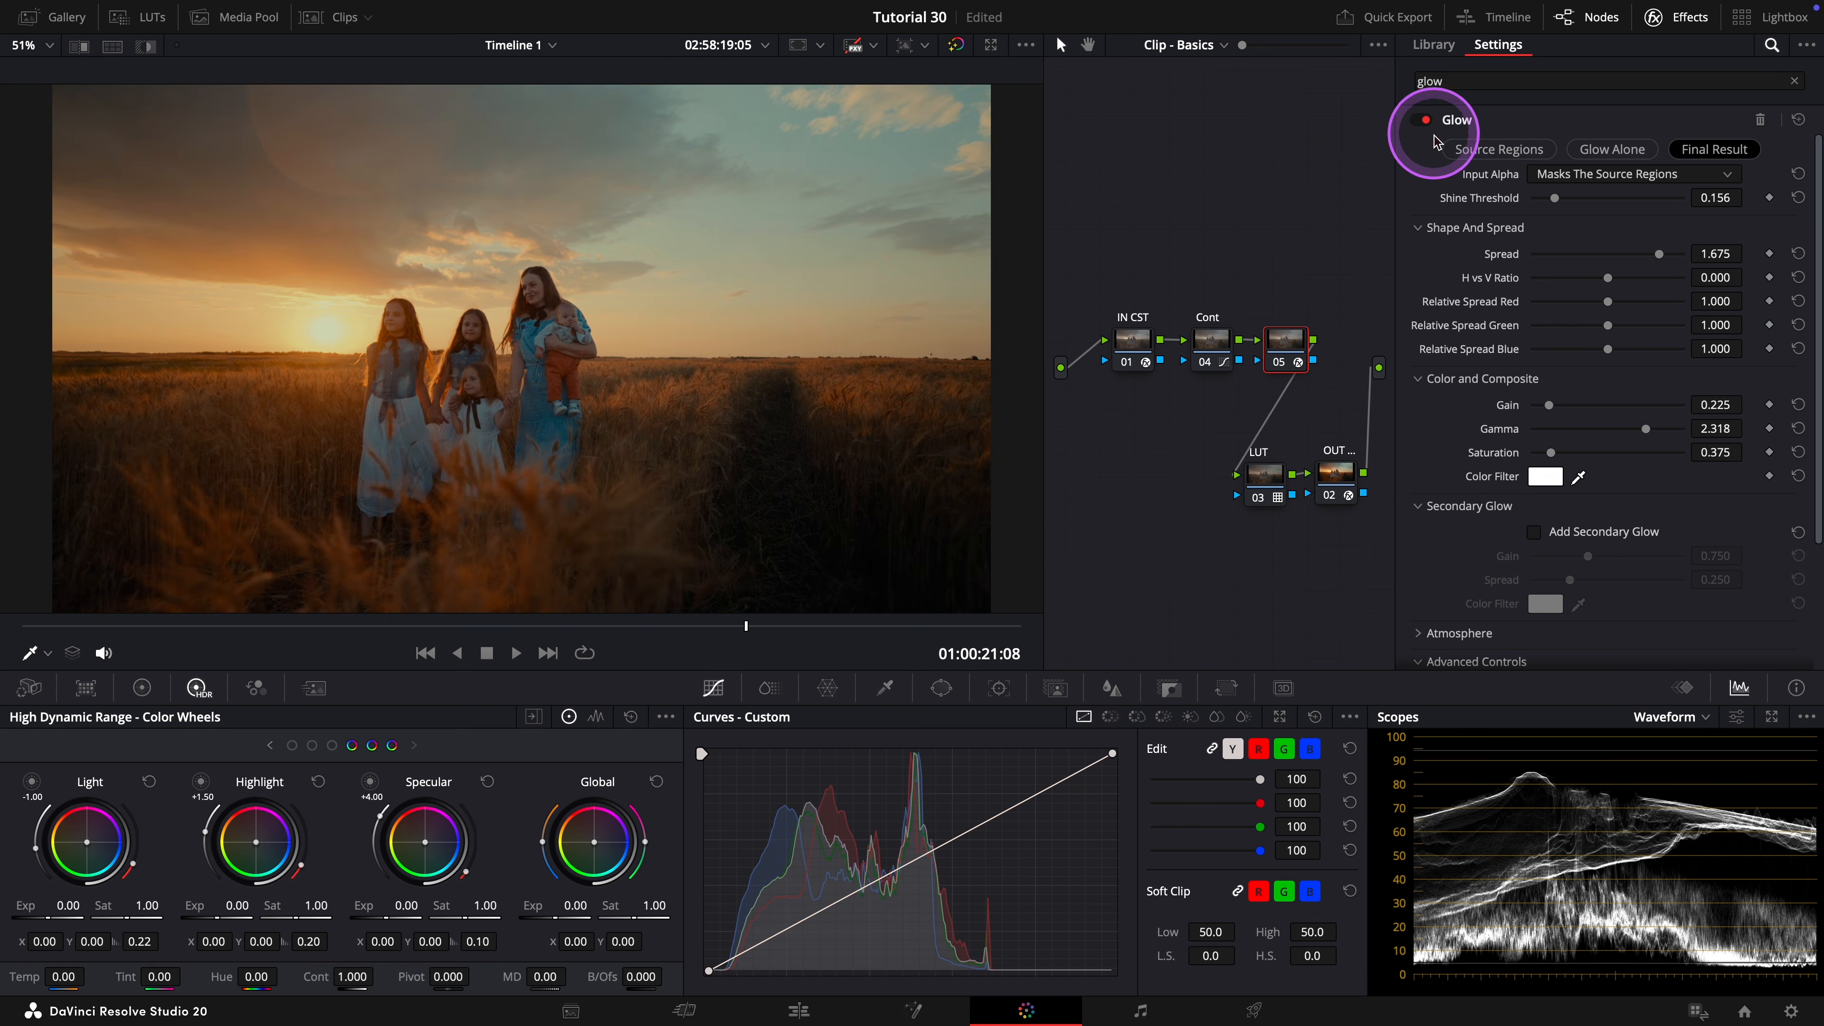
{"action": "left_click", "coordinate": [1281, 362]}
{"action": "left_click", "coordinate": [1281, 362]}
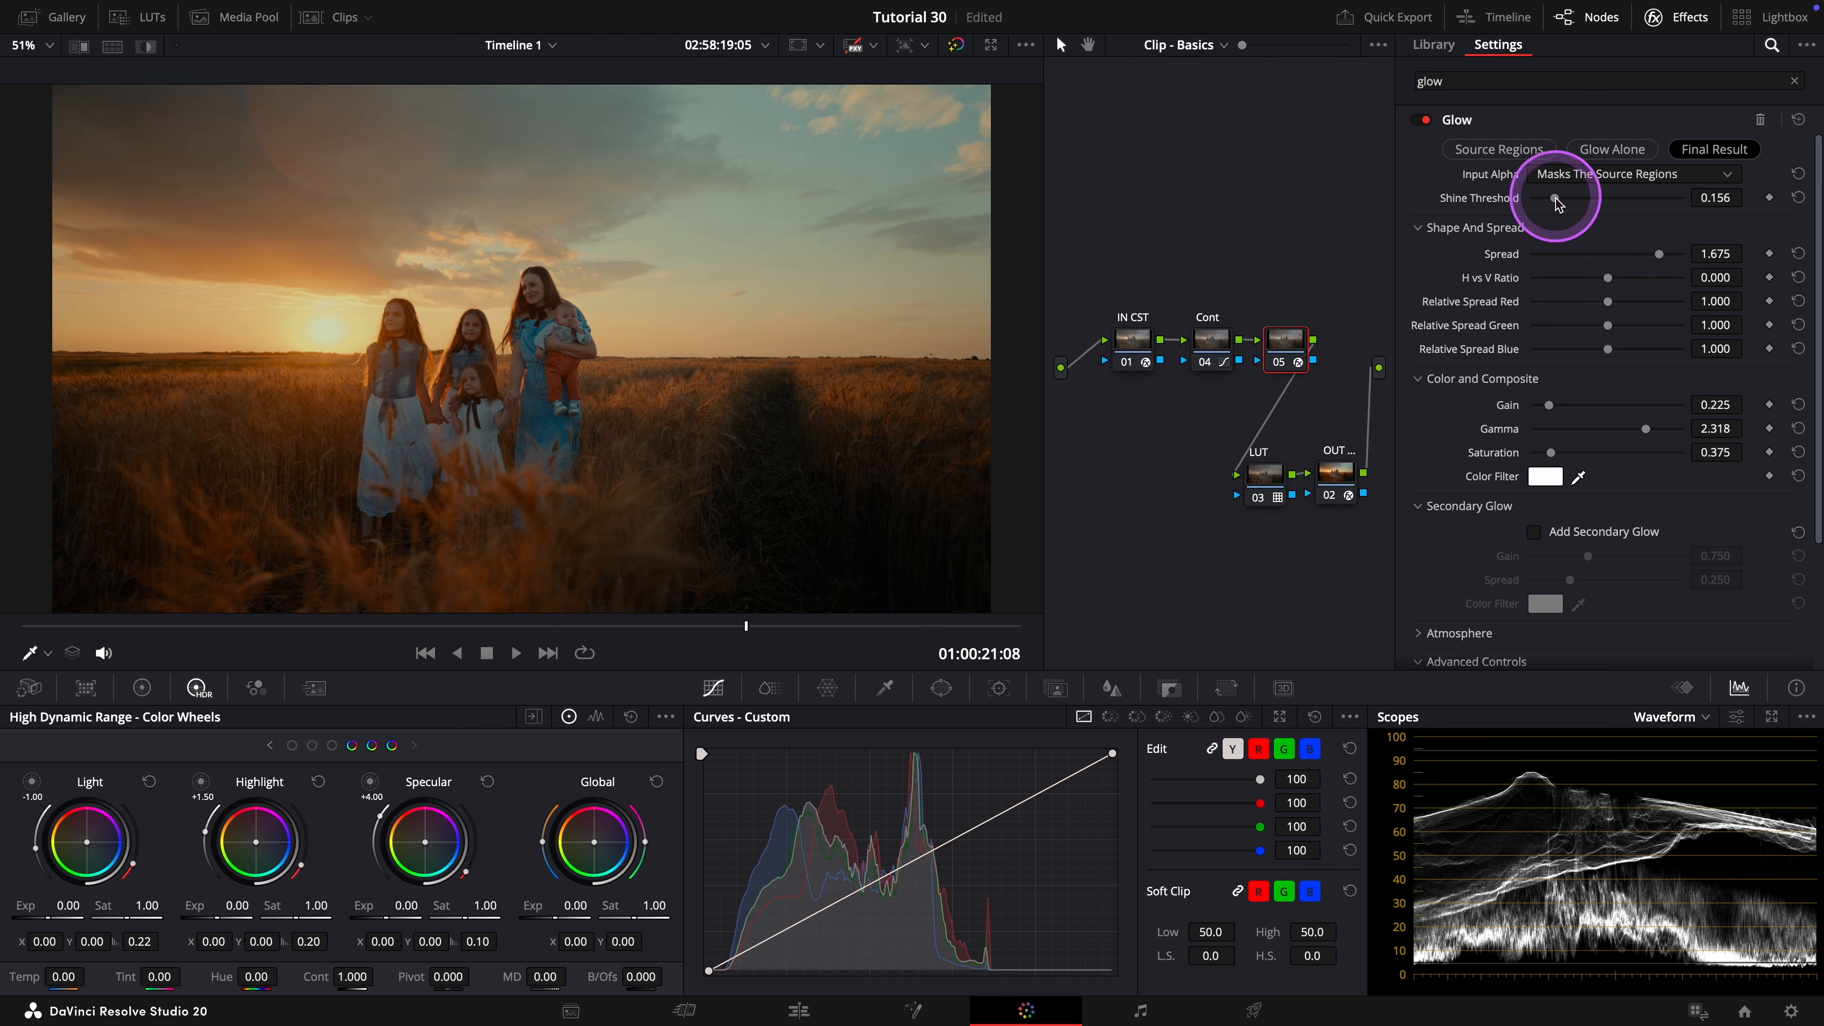
{"action": "left_click_drag", "start_coordinate": [1556, 198], "coordinate": [1562, 206]}
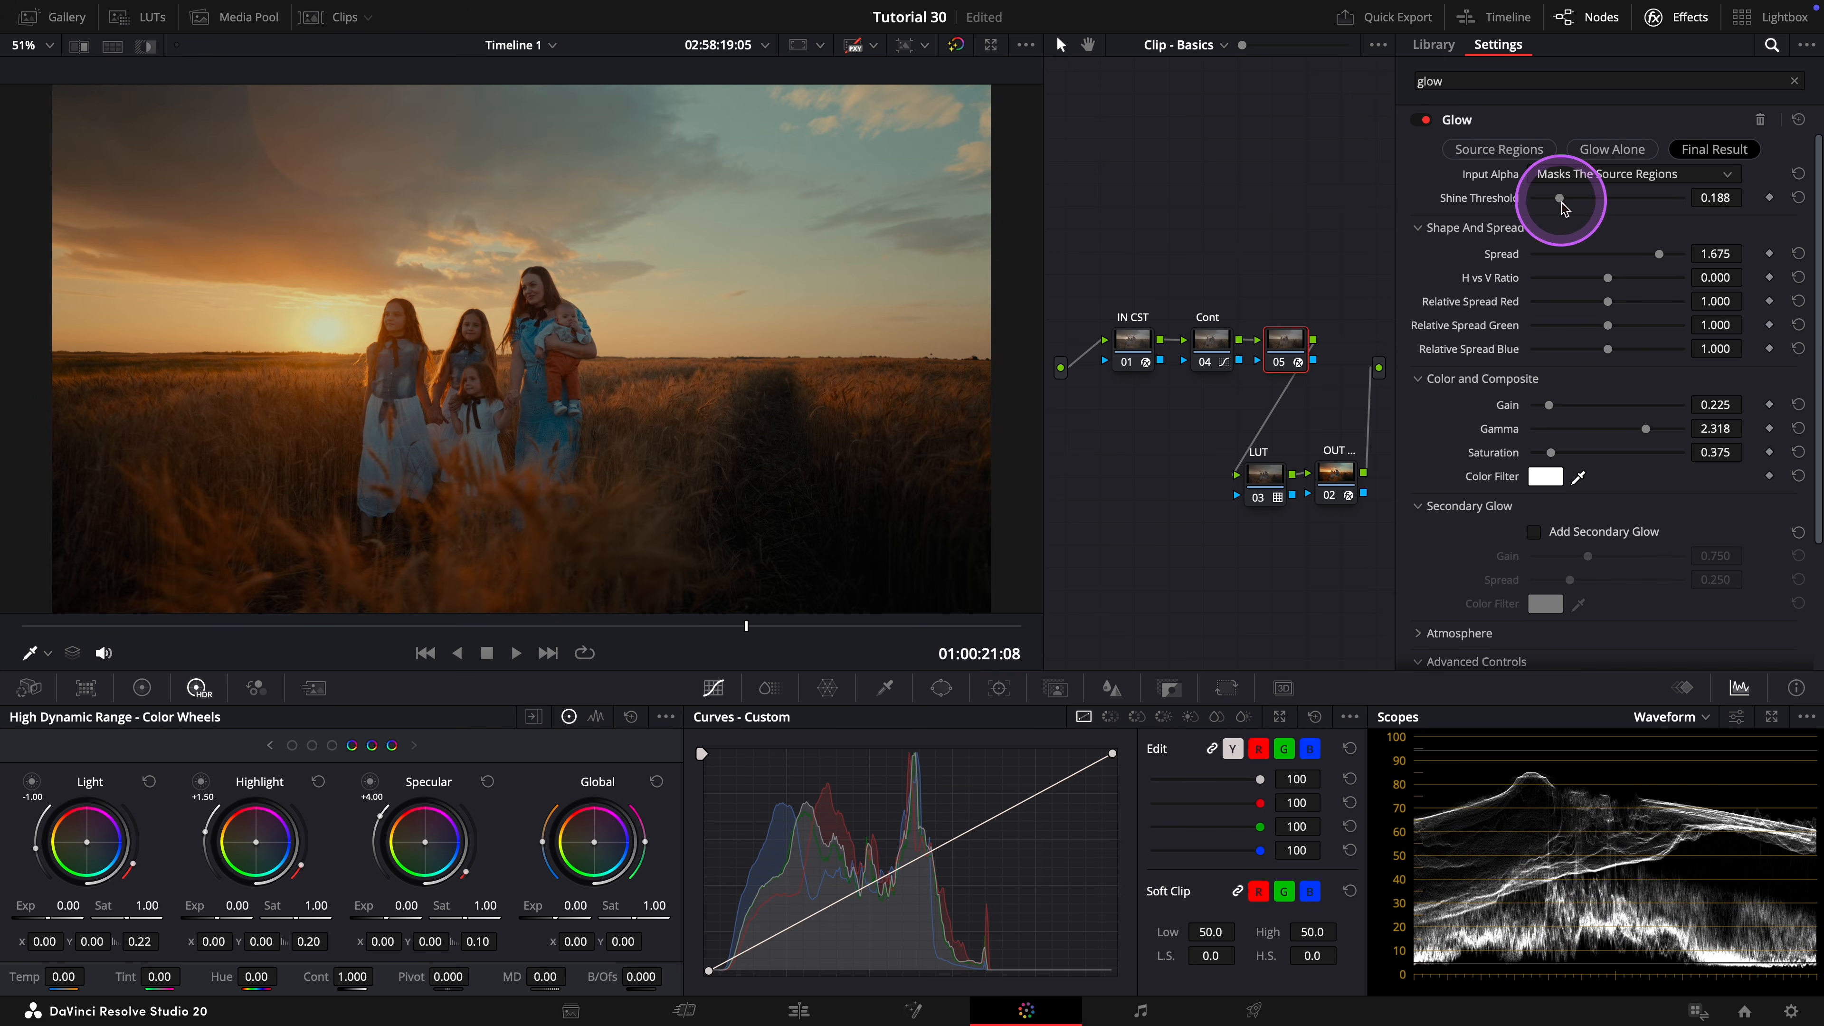
{"action": "left_click", "coordinate": [1283, 364]}
{"action": "left_click", "coordinate": [1283, 364]}
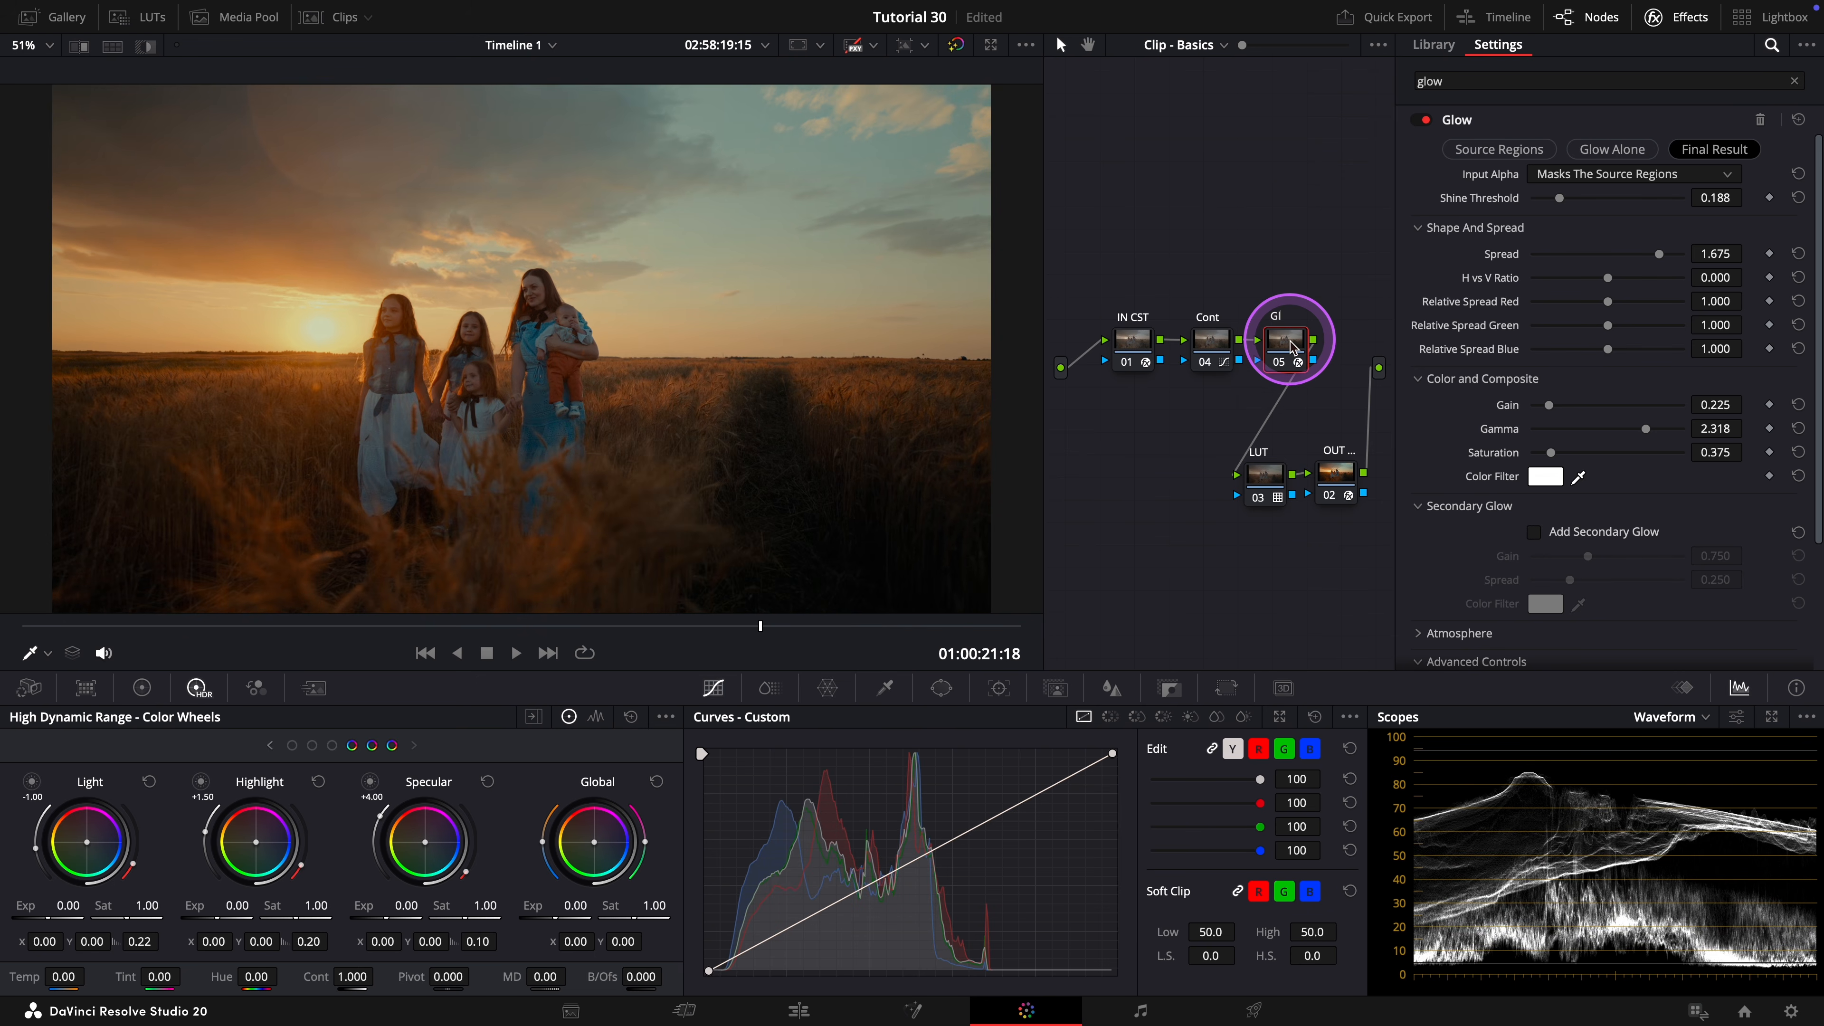
Add a serial node after the Glow node, place it in the lower row before the LUT node and label it for the film look.
{"action": "right_click", "coordinate": [1291, 347]}
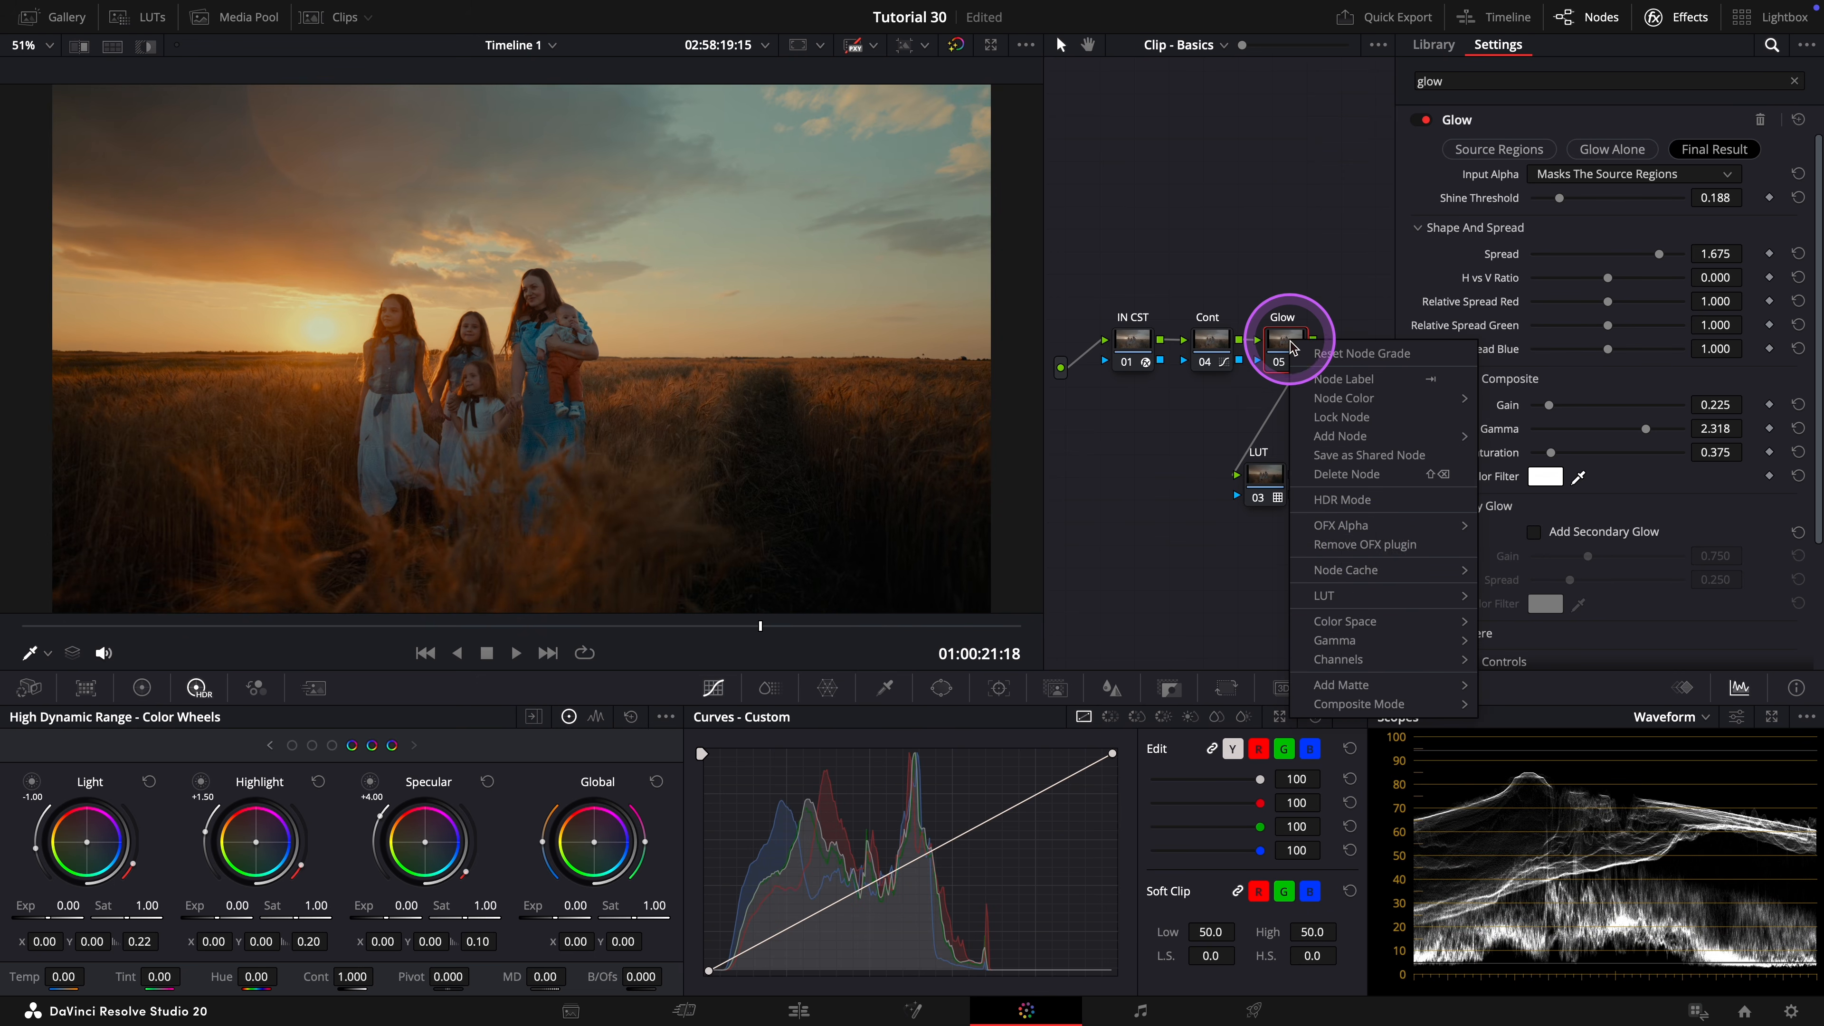
{"action": "mouse_move", "coordinate": [1370, 437]}
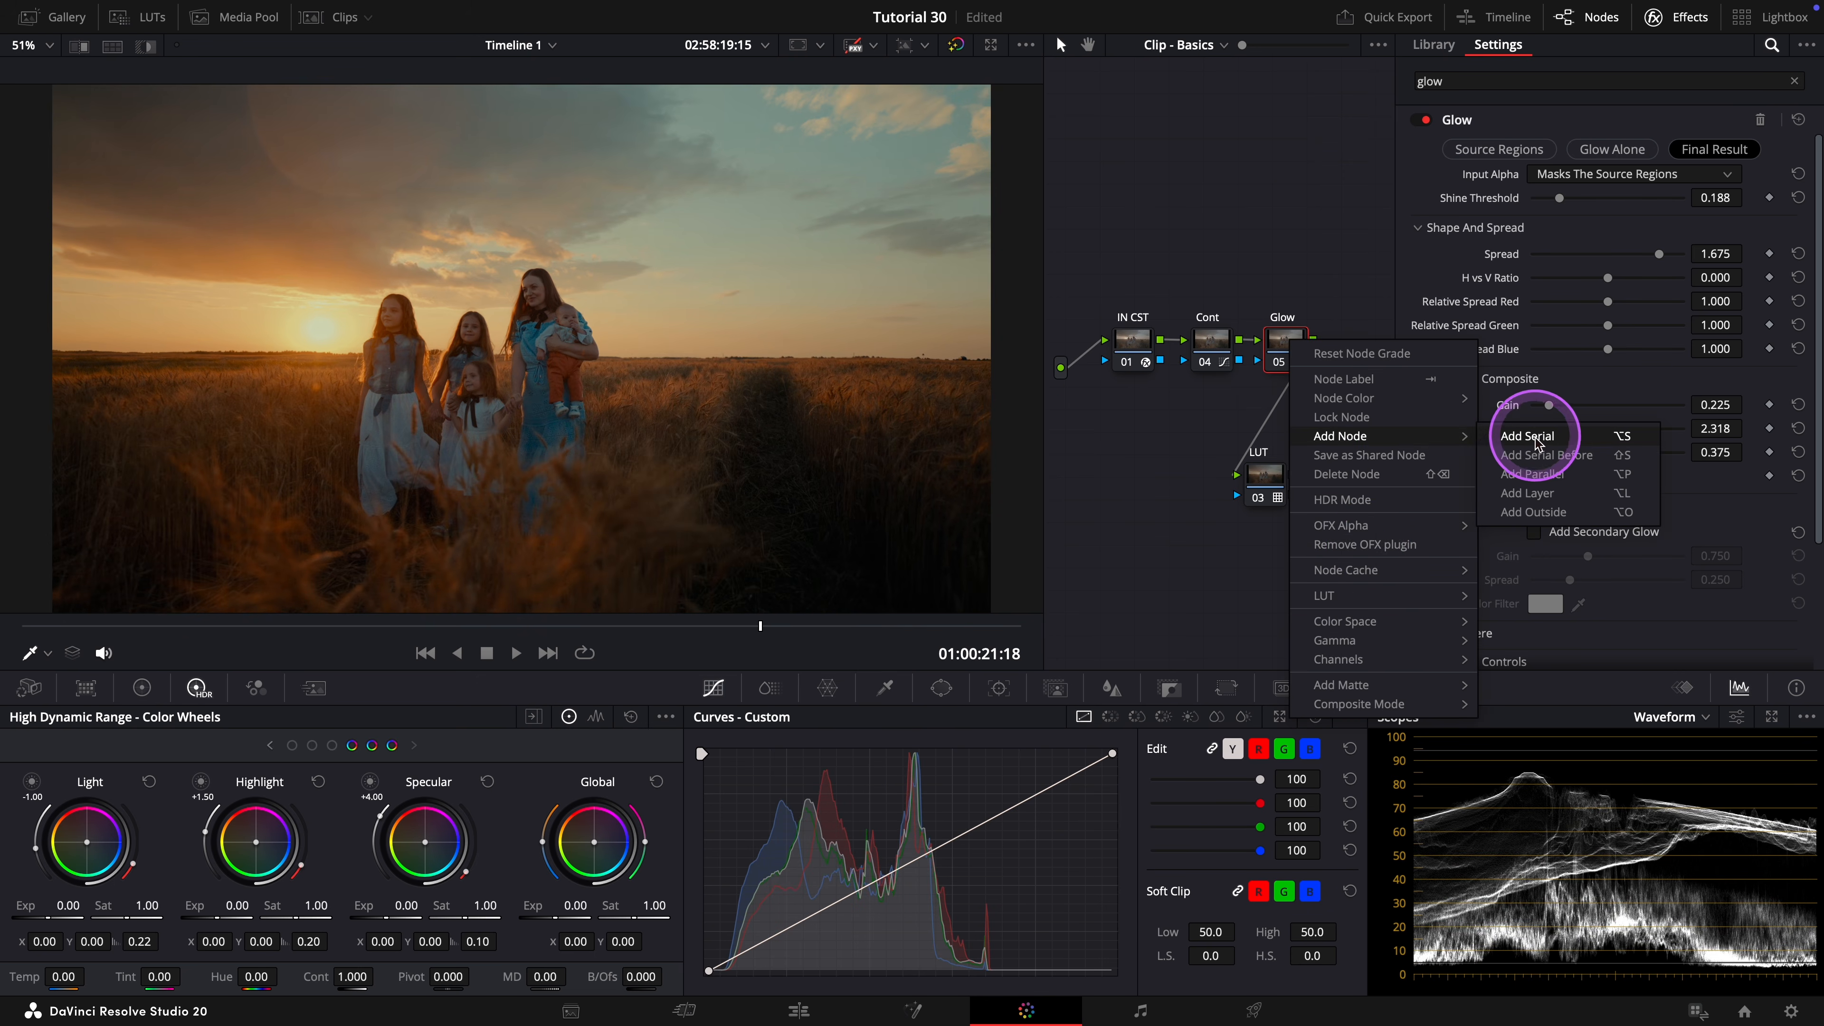
{"action": "left_click", "coordinate": [1514, 446]}
{"action": "left_click_drag", "start_coordinate": [1075, 391], "coordinate": [1155, 480]}
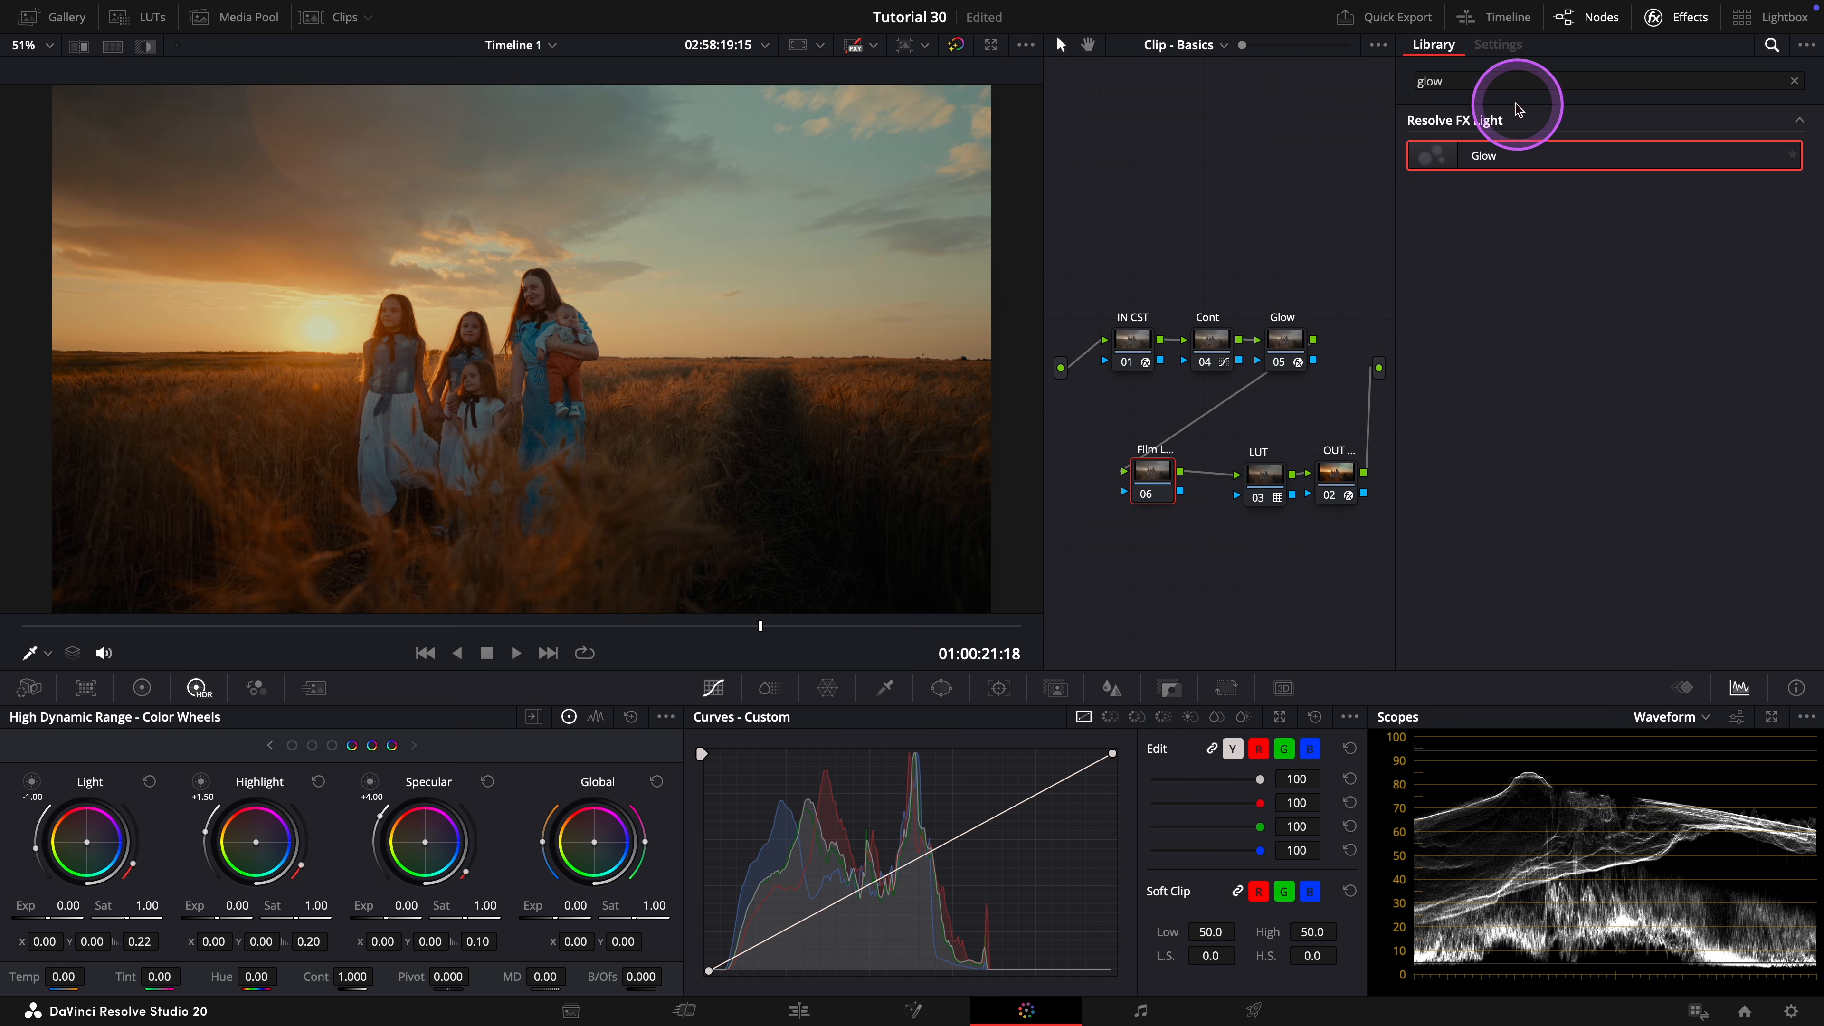
Apply the Film Look Creator effect to the film look node and neutralize its look with Film Look Blend at 0.000.
{"action": "left_click_drag", "start_coordinate": [1492, 88], "coordinate": [1416, 87]}
{"action": "type", "text": "film"}
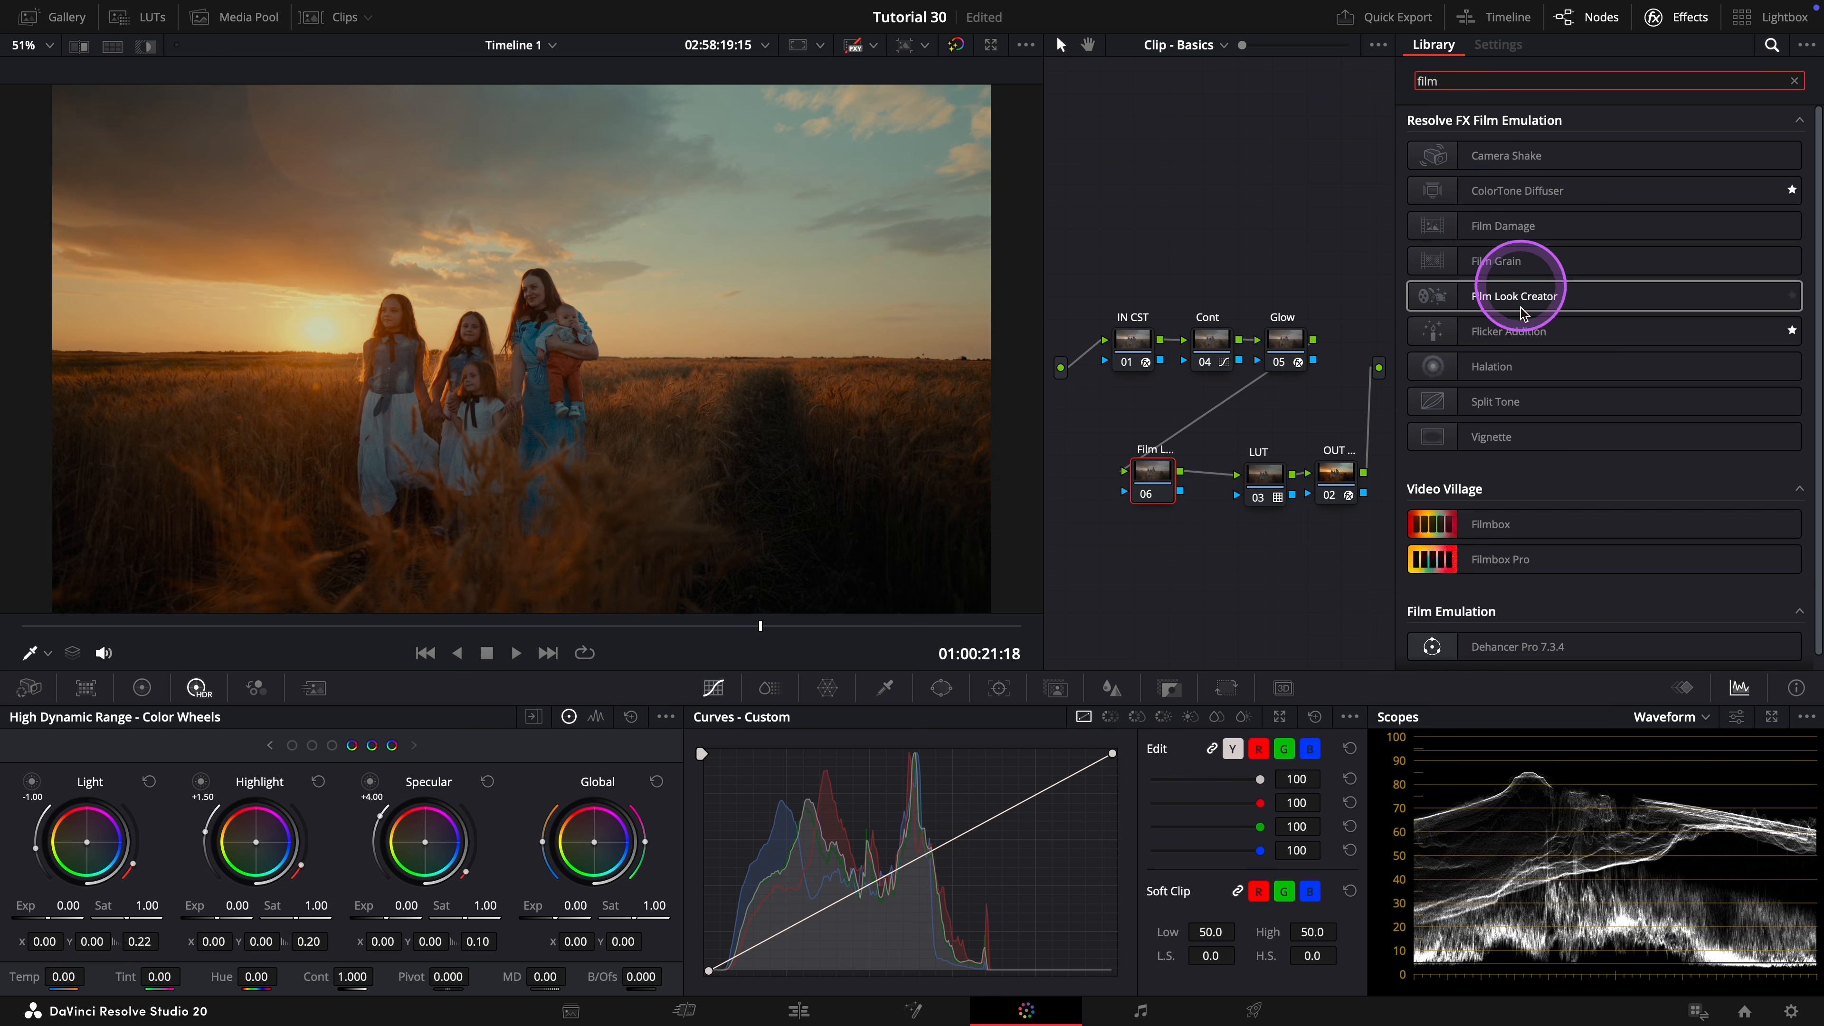
{"action": "left_click_drag", "start_coordinate": [1514, 296], "coordinate": [1157, 481]}
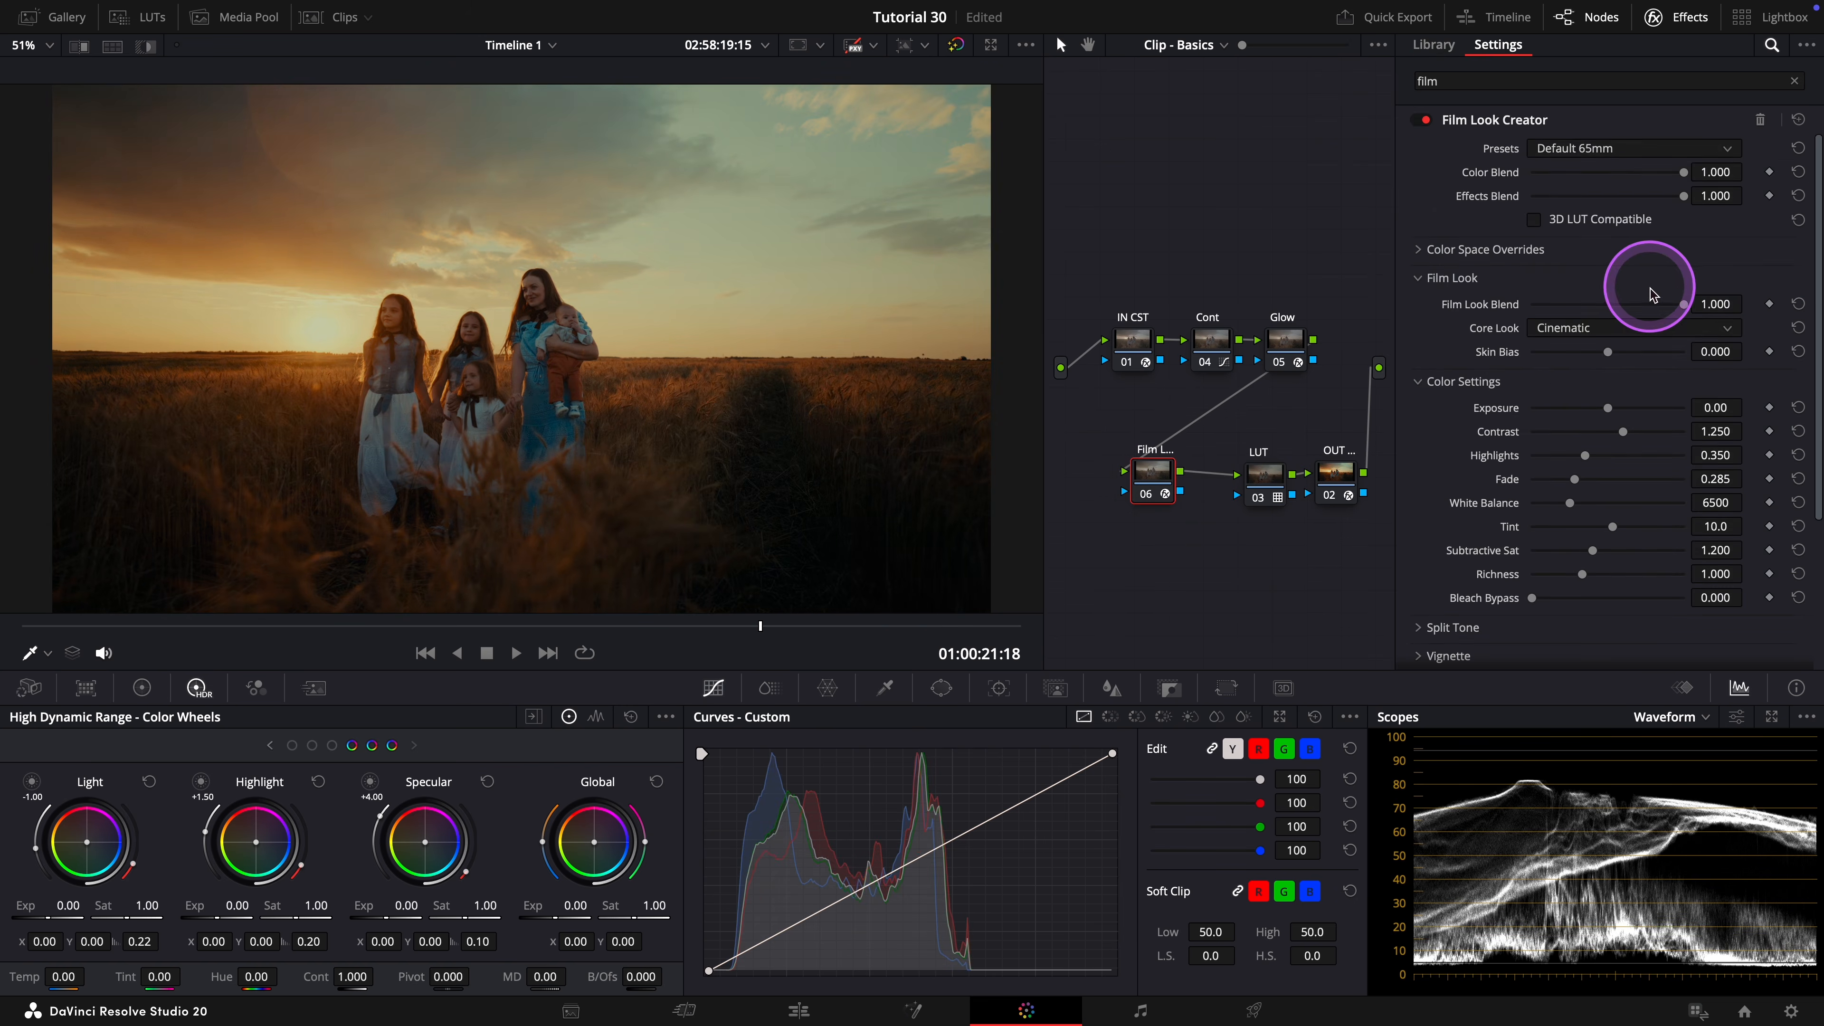
{"action": "scroll", "coordinate": [1497, 452], "scroll_direction": "down", "scroll_amount": 1}
Enable Halation in the Film Look Creator and set its amount to 0.331.
{"action": "left_click", "coordinate": [1449, 610]}
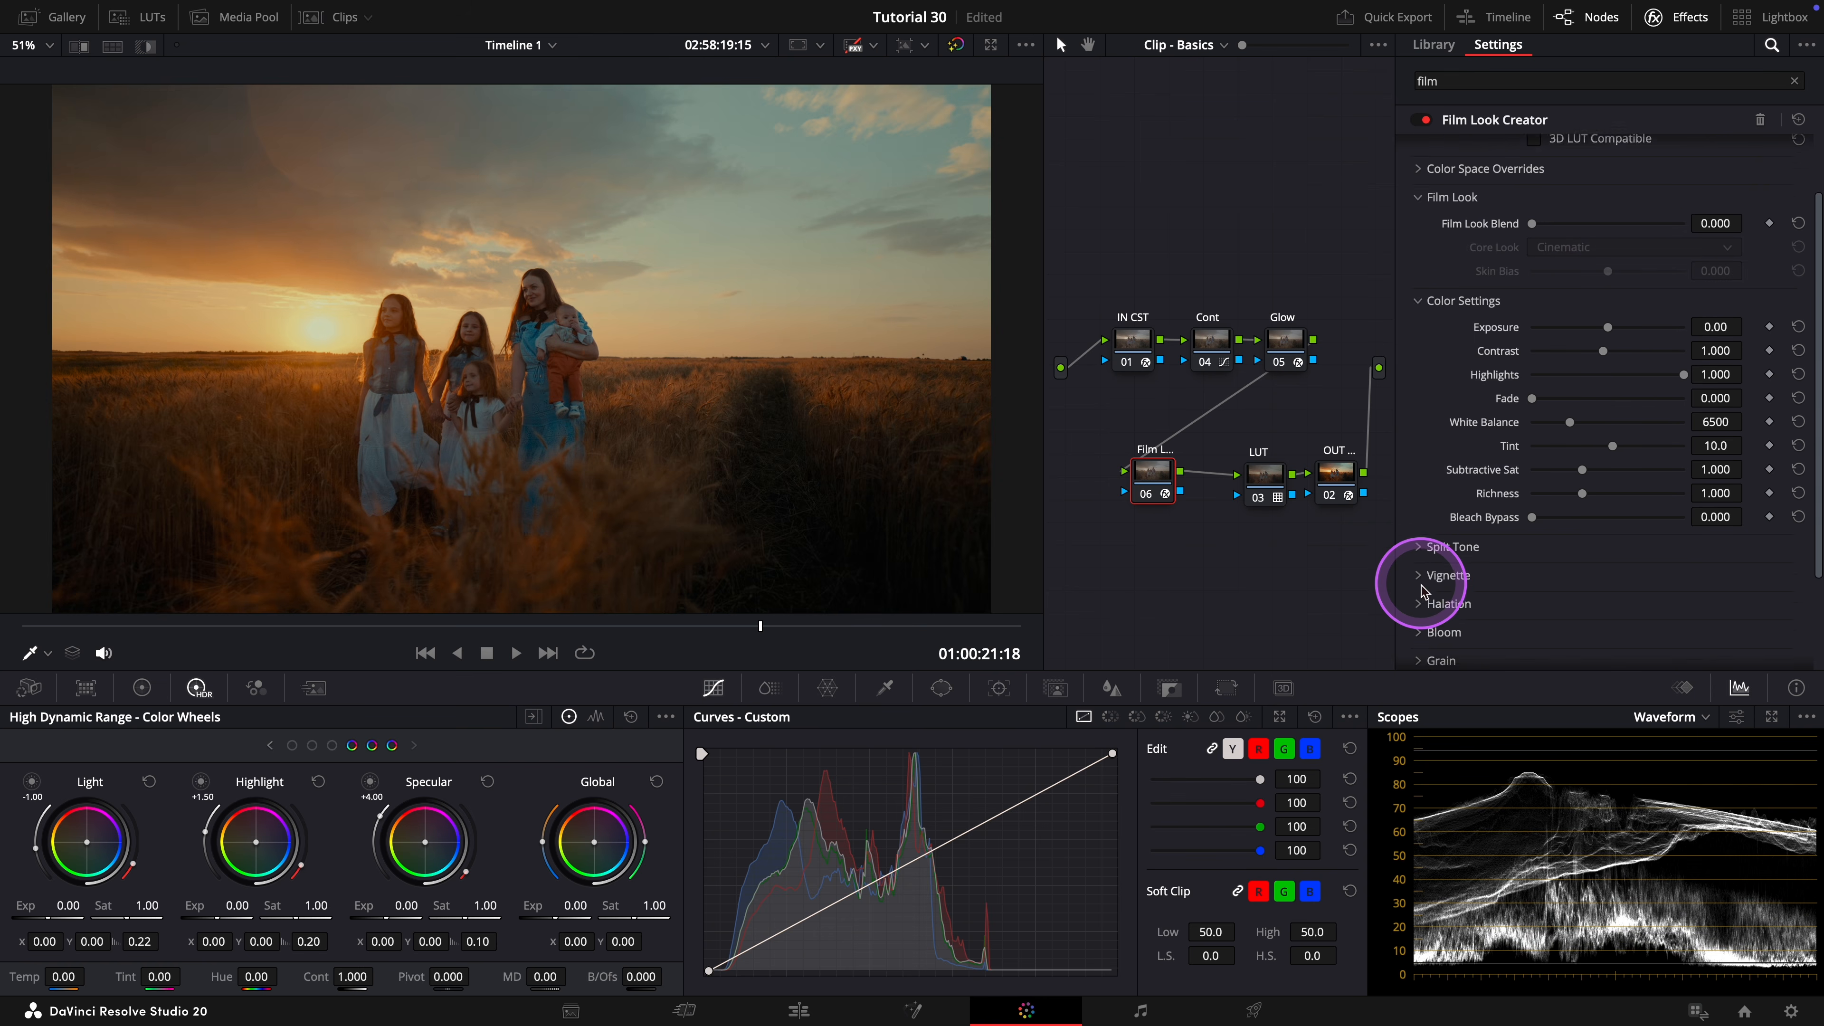
{"action": "scroll", "coordinate": [1539, 427], "scroll_direction": "down", "scroll_amount": 5}
{"action": "left_click_drag", "start_coordinate": [1544, 493], "coordinate": [1586, 488]}
Enable Bloom in the Film Look Creator with an amount of 0.788 and a radius of 10.0.
{"action": "left_click", "coordinate": [1425, 577]}
{"action": "scroll", "coordinate": [1458, 575], "scroll_direction": "down", "scroll_amount": 1}
{"action": "left_click", "coordinate": [1535, 565]}
{"action": "left_click_drag", "start_coordinate": [1577, 600], "coordinate": [1549, 566]}
Enable Grain in the Film Look Creator.
{"action": "scroll", "coordinate": [1425, 552], "scroll_direction": "down", "scroll_amount": 2}
{"action": "left_click", "coordinate": [1425, 552]}
{"action": "left_click", "coordinate": [1535, 516]}
Enlarge the viewer and compare the shot with the Film Look Creator effect off and on.
{"action": "key", "text": "alt+f"}
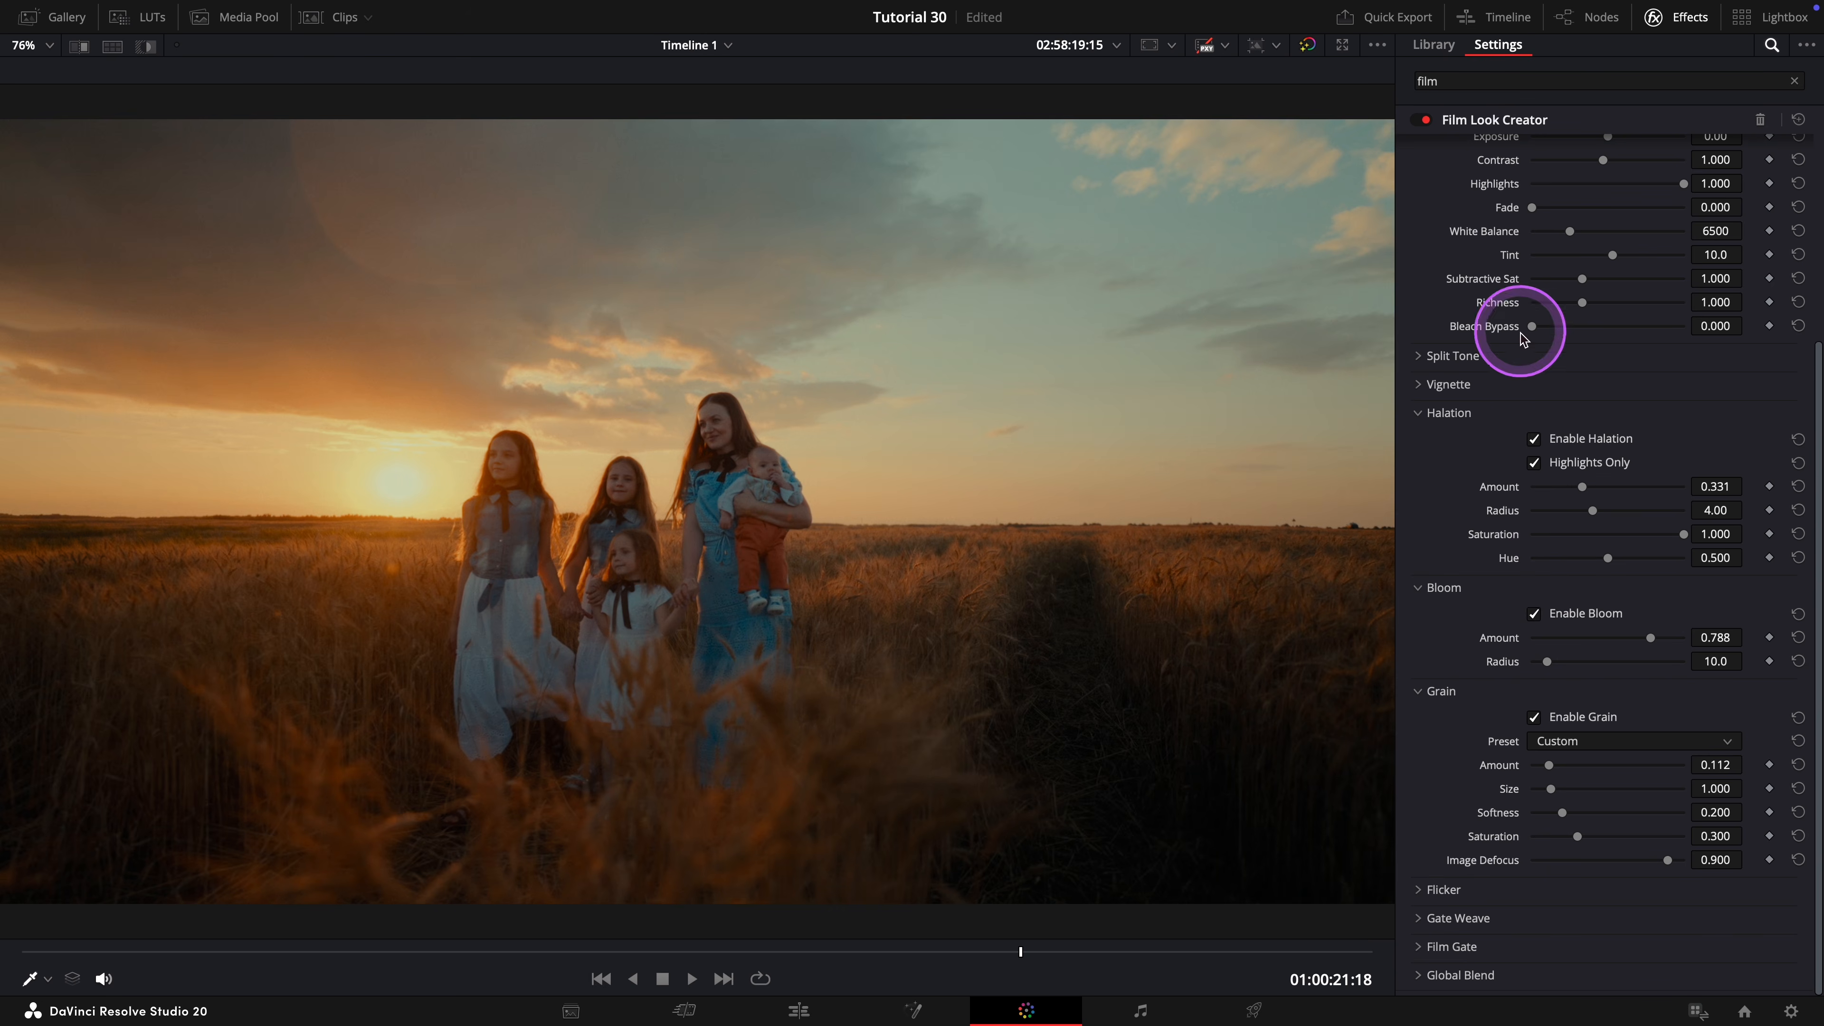
{"action": "left_click", "coordinate": [1420, 121]}
{"action": "left_click", "coordinate": [1420, 121]}
{"action": "left_click", "coordinate": [1420, 121]}
{"action": "left_click", "coordinate": [1420, 120]}
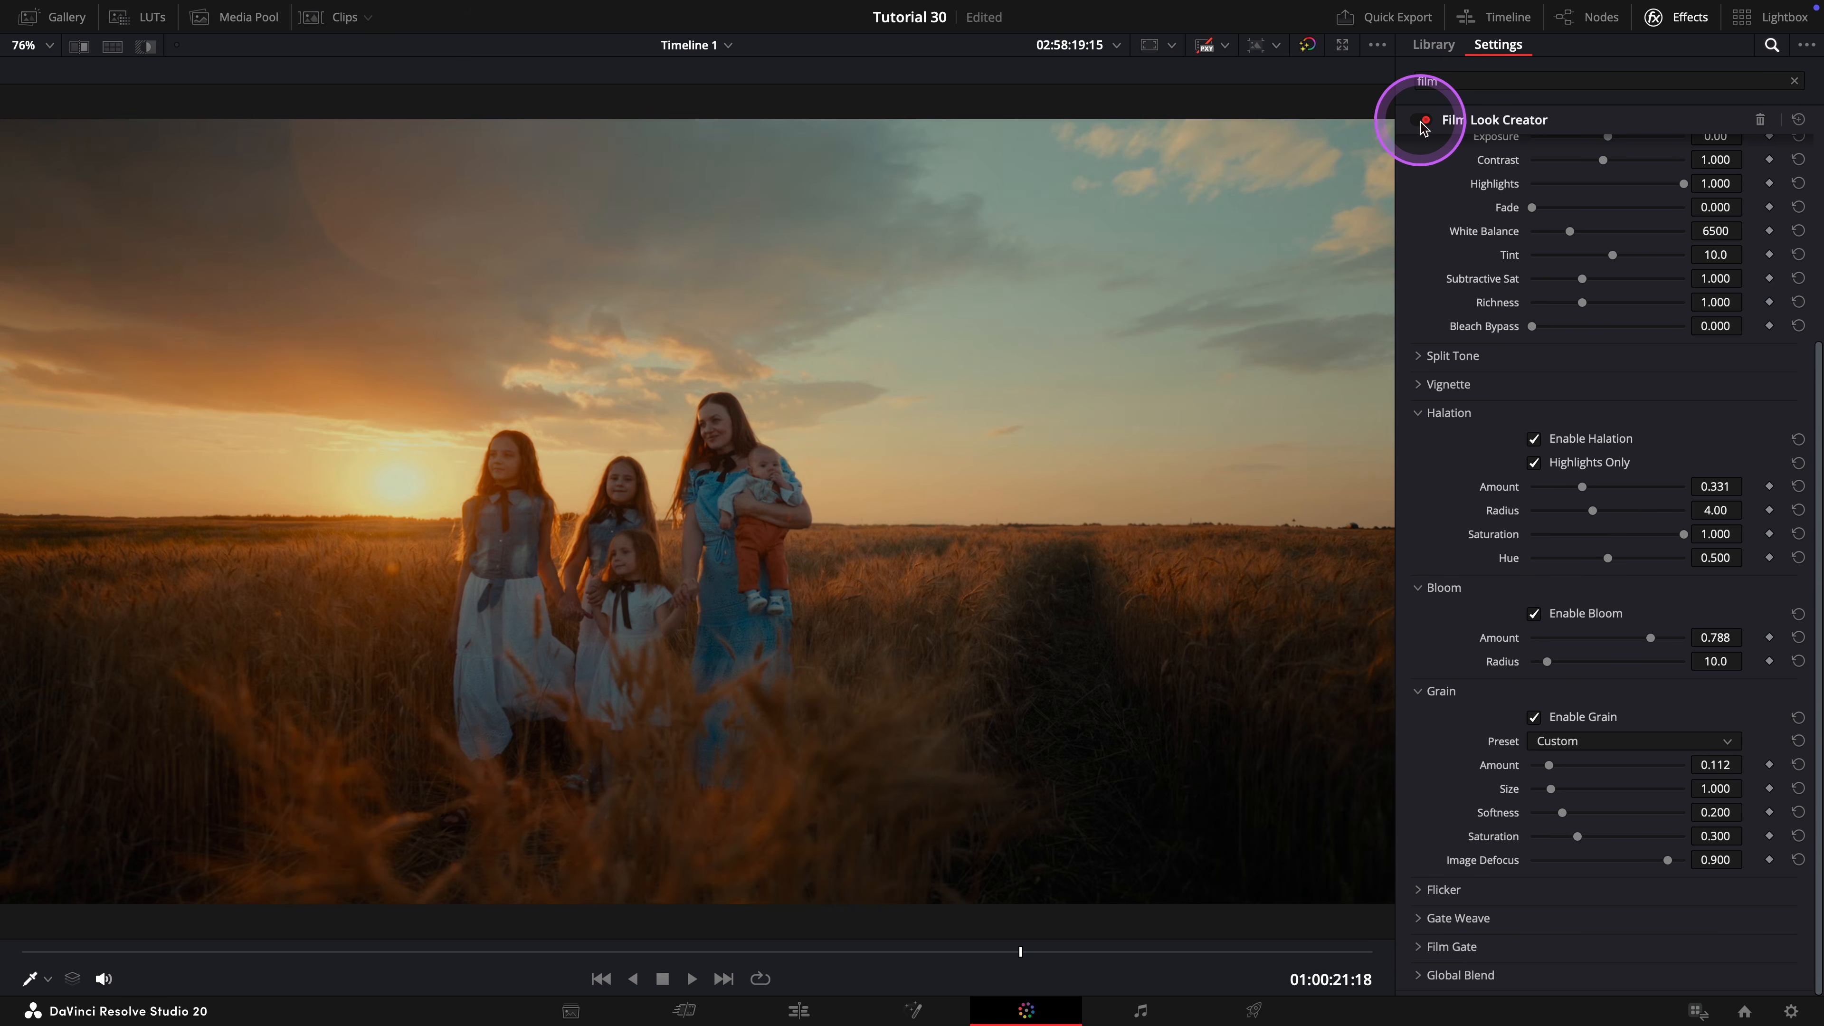
Return to the normal-size viewer and arrange the LUT node between the Film Look and OUT nodes in the second row.
{"action": "key", "text": "alt+f"}
{"action": "left_click_drag", "start_coordinate": [1341, 432], "coordinate": [1261, 477]}
{"action": "left_click_drag", "start_coordinate": [1261, 477], "coordinate": [1223, 474]}
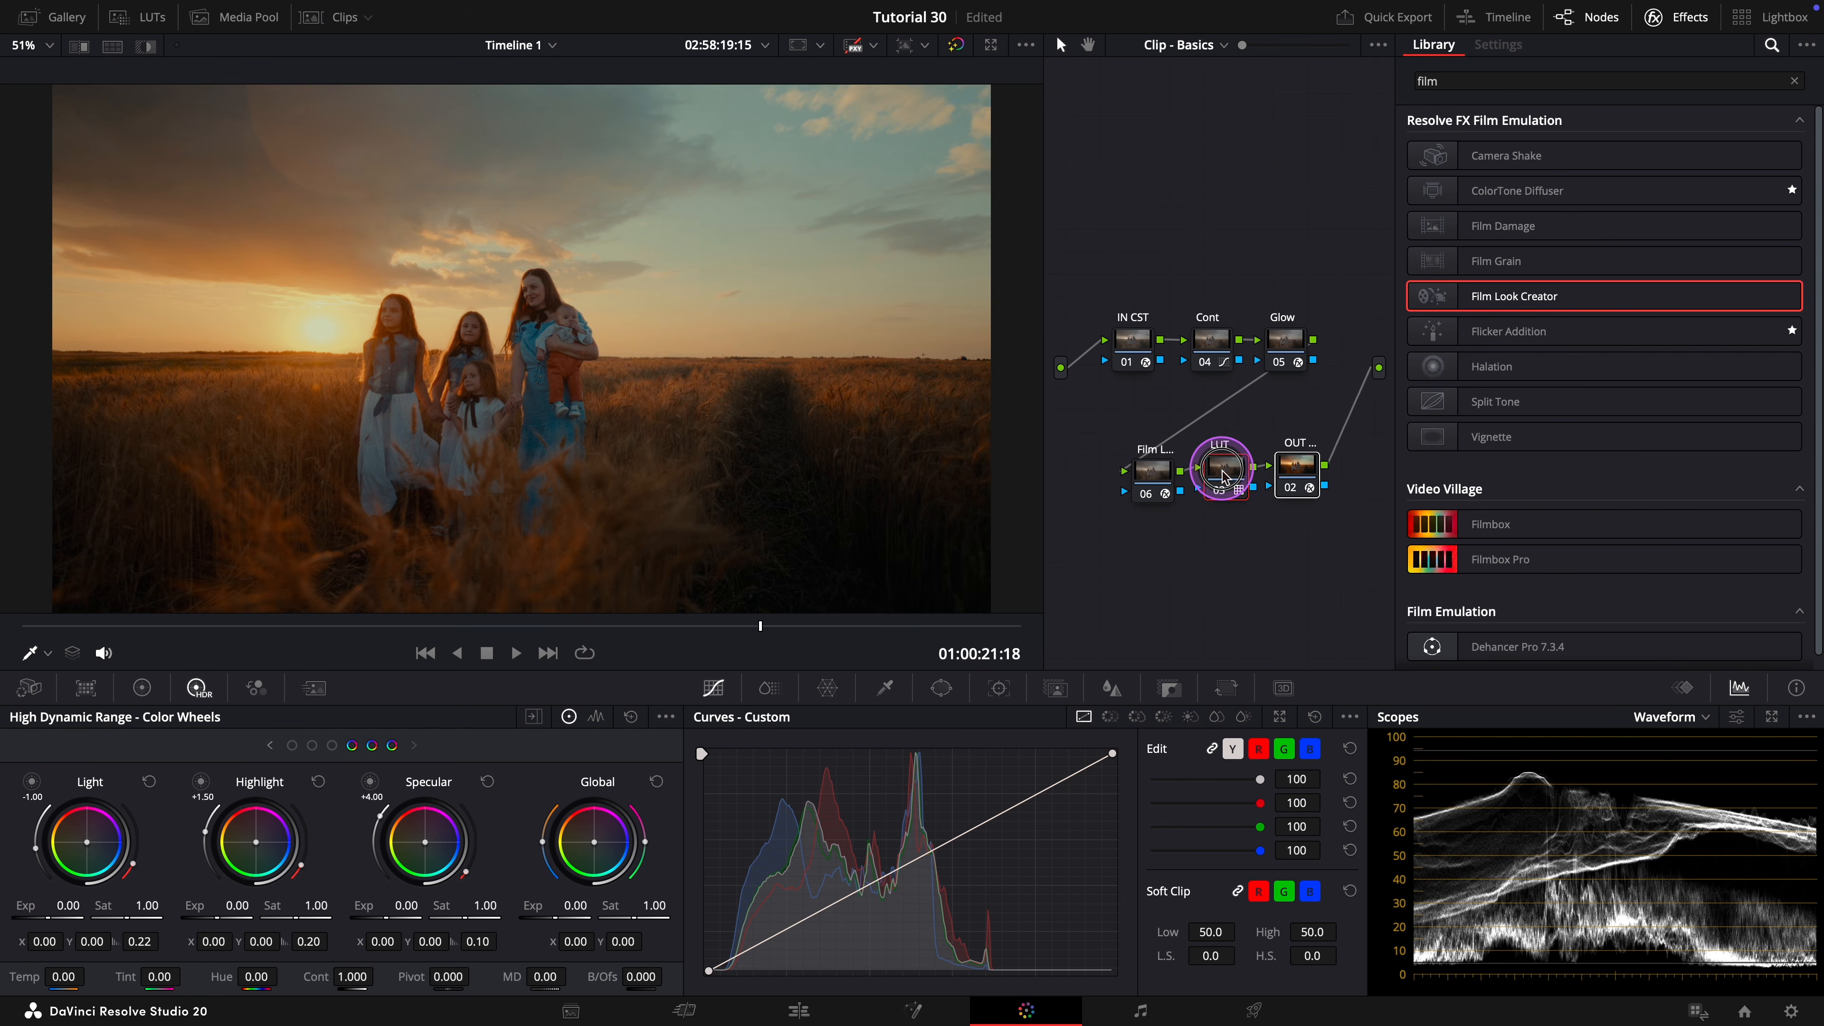
{"action": "left_click", "coordinate": [1318, 403]}
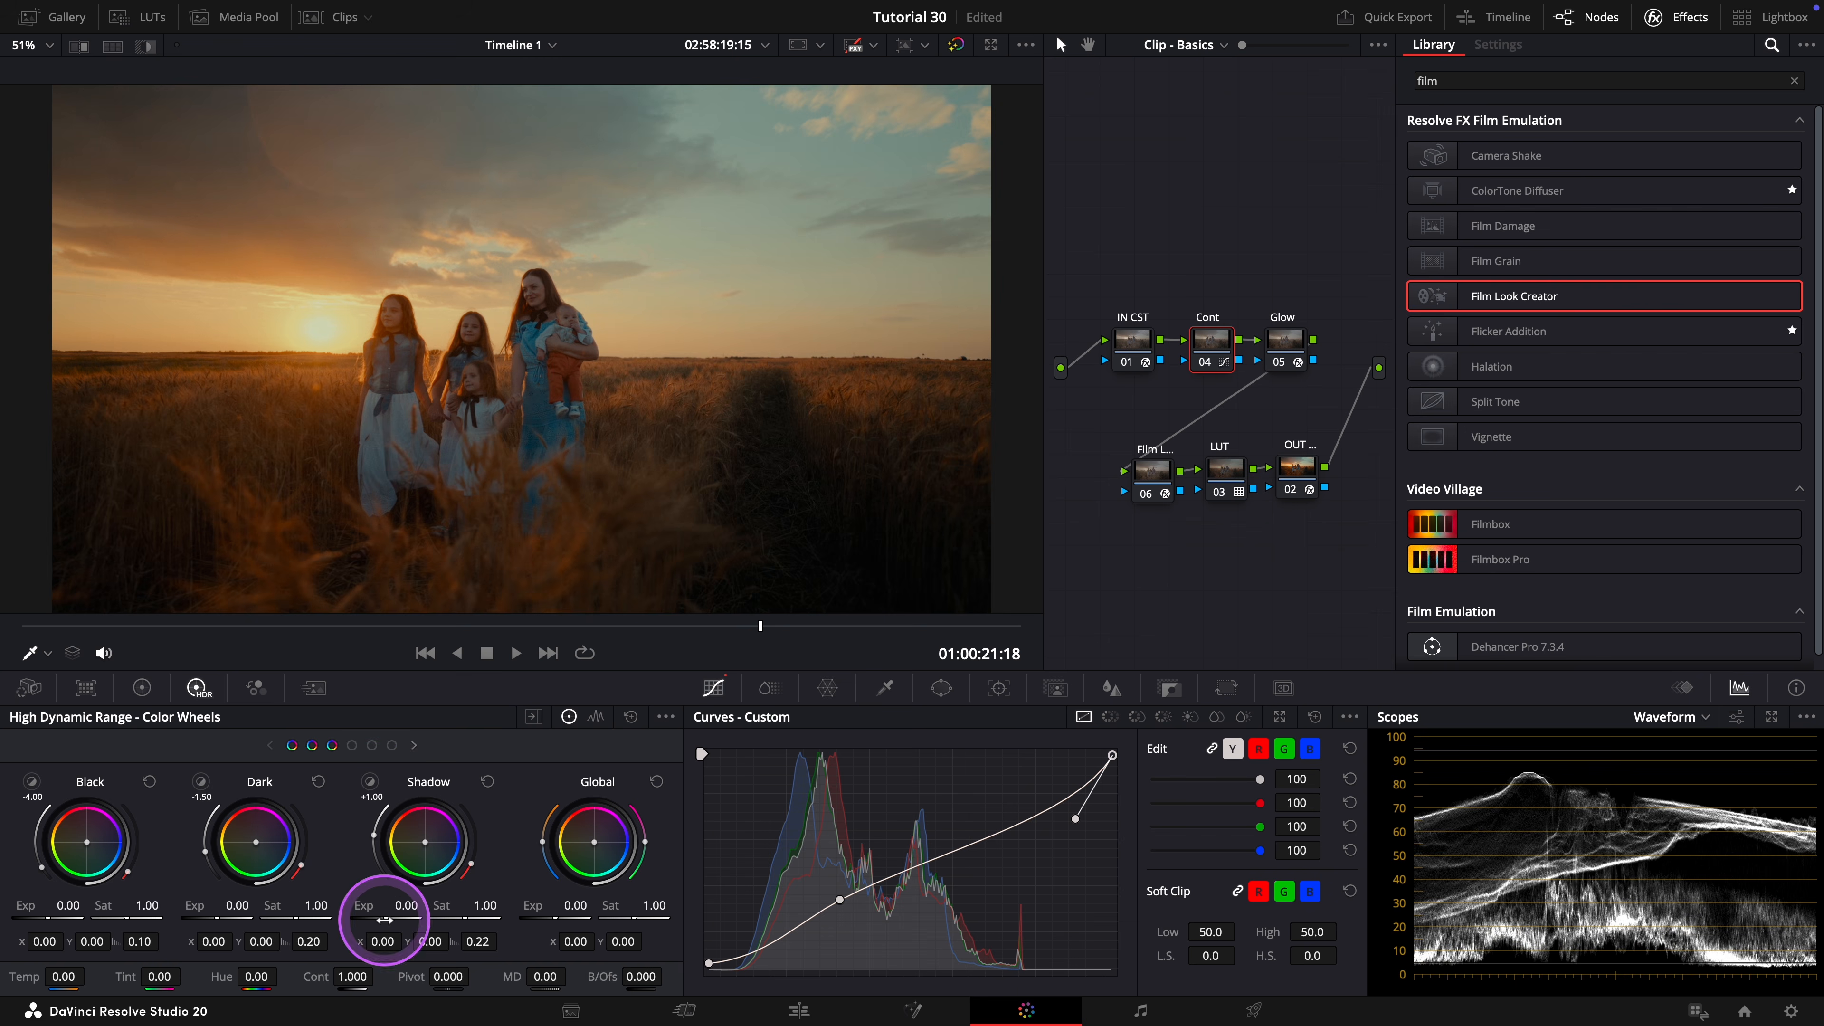
Set the HDR Shadow exposure of the Cont node to 0.23 and try the Gamma control in the Primaries color wheels.
{"action": "left_click_drag", "start_coordinate": [399, 920], "coordinate": [476, 914]}
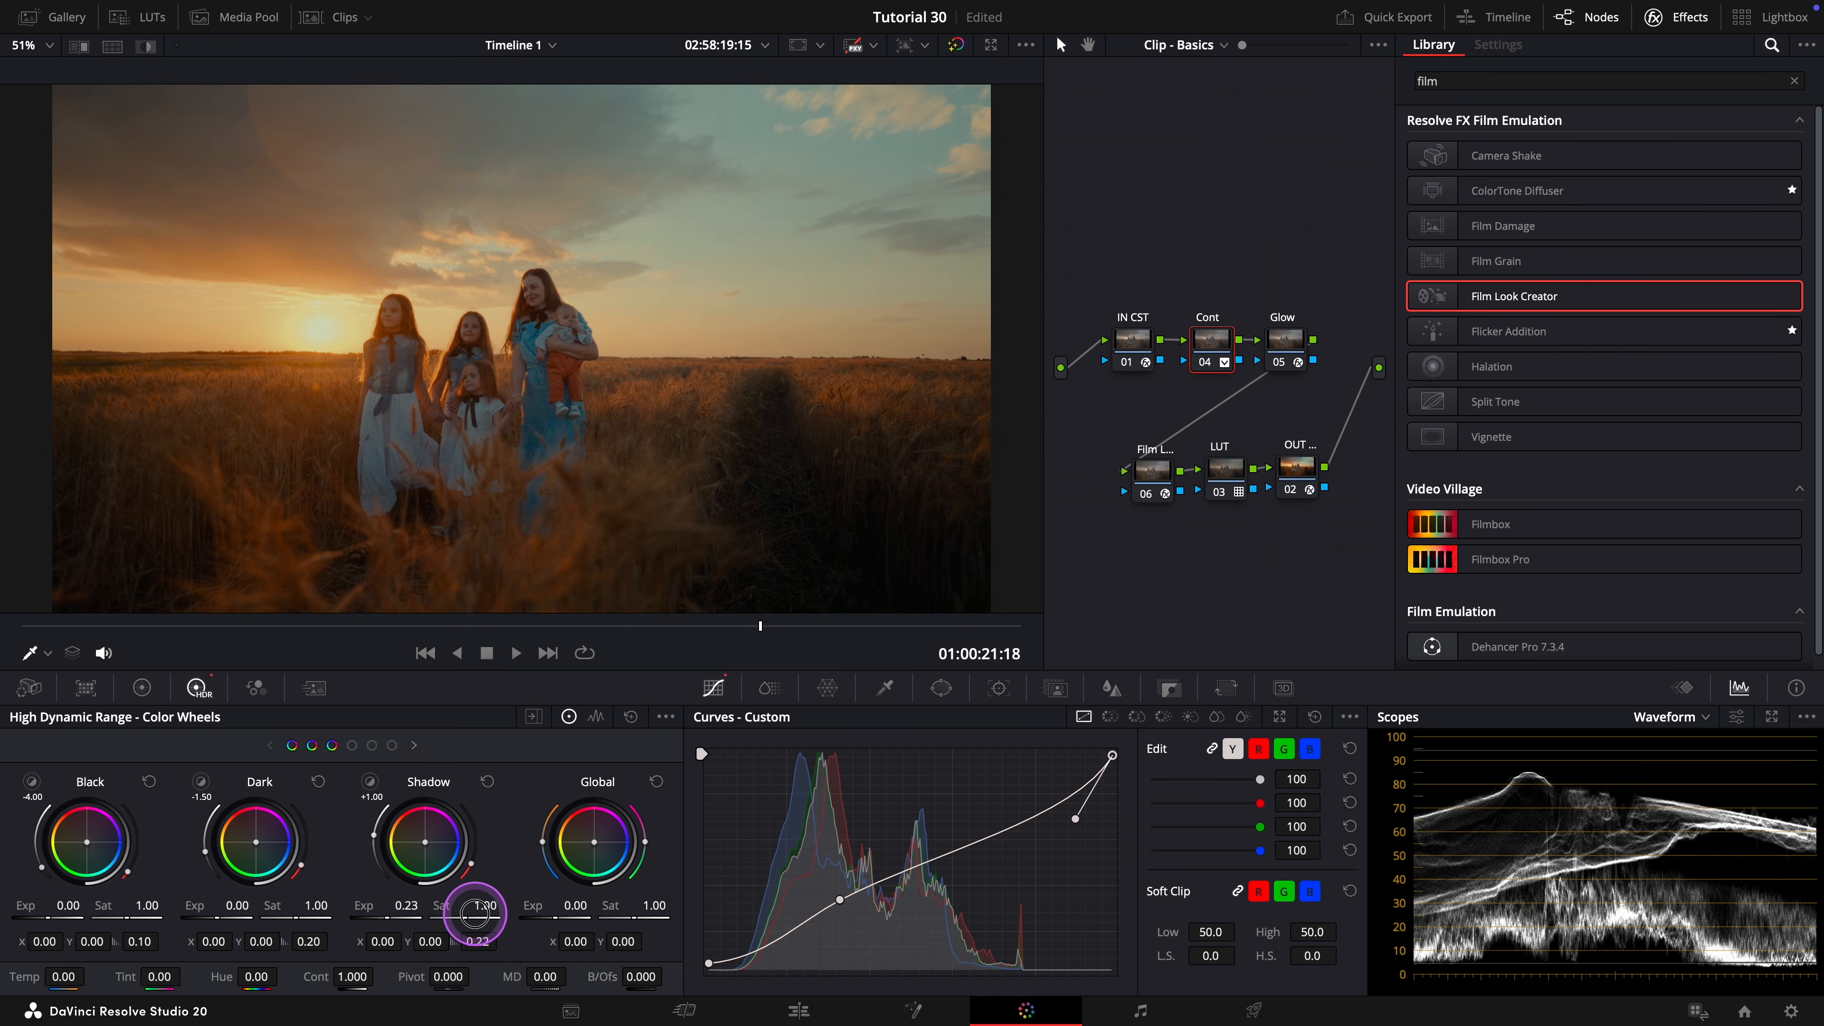
{"action": "left_click", "coordinate": [142, 688]}
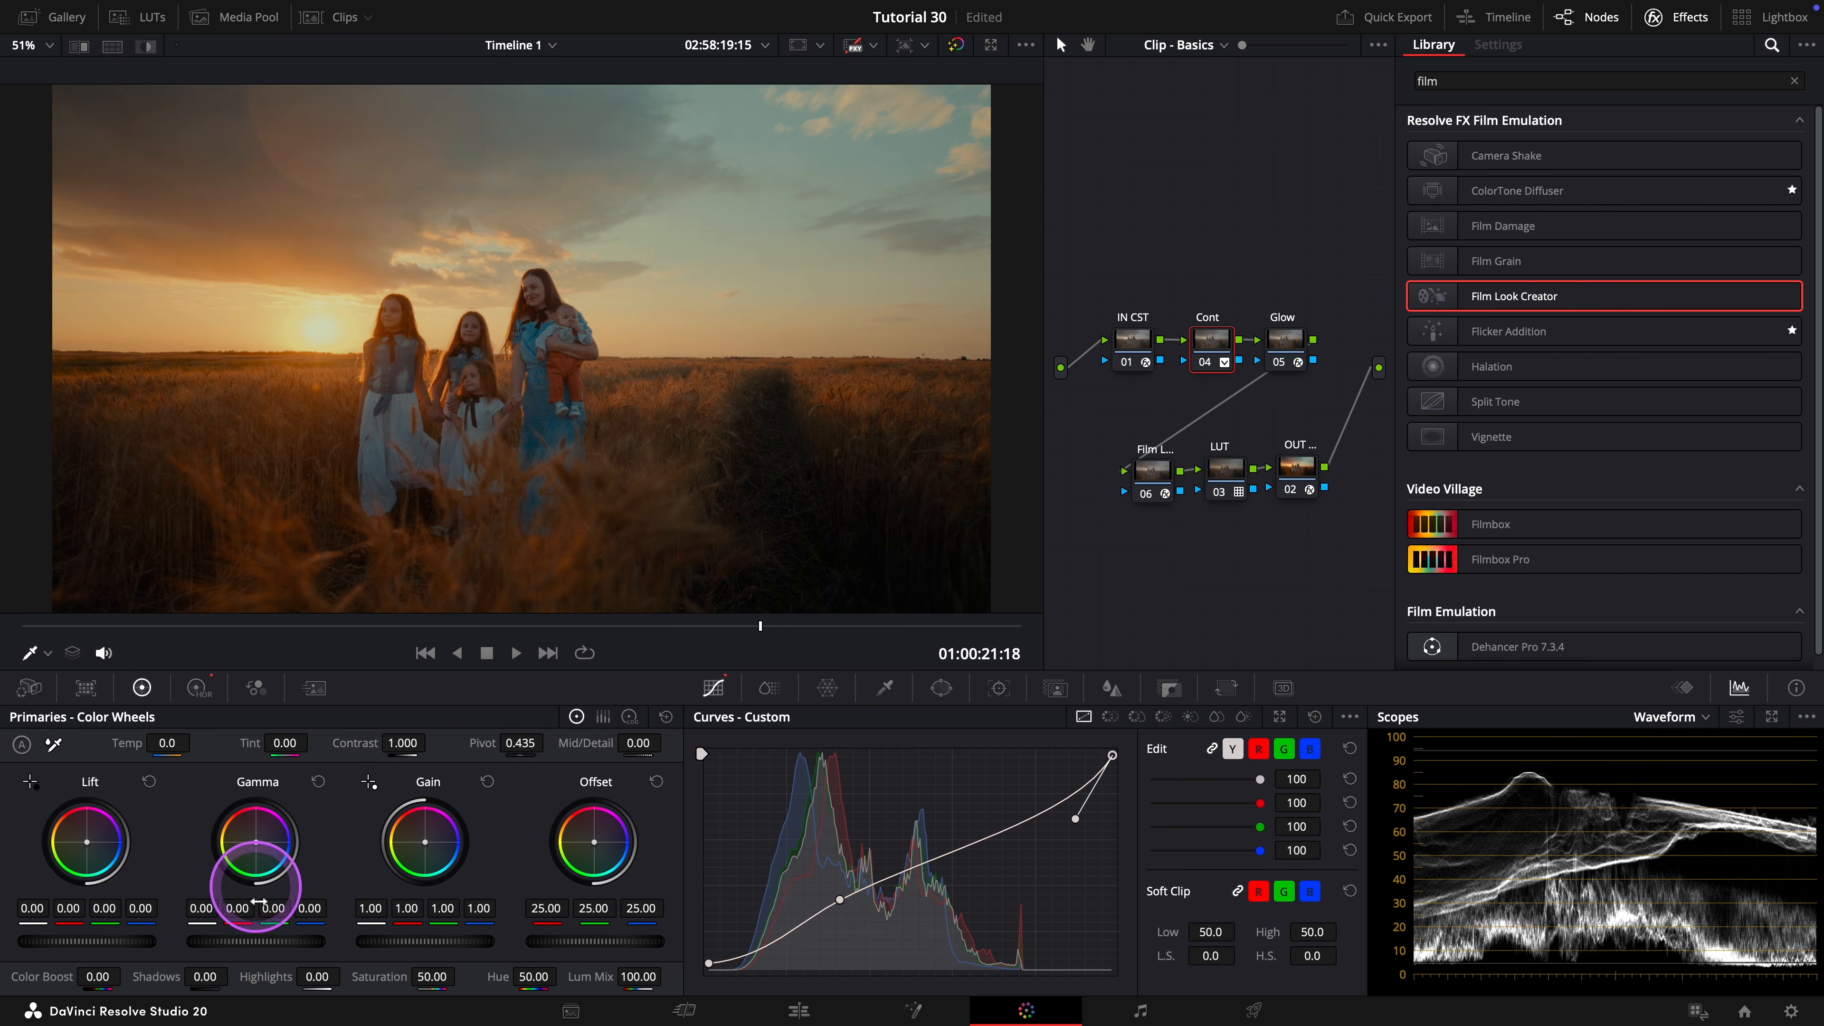
{"action": "left_click_drag", "start_coordinate": [244, 949], "coordinate": [257, 946]}
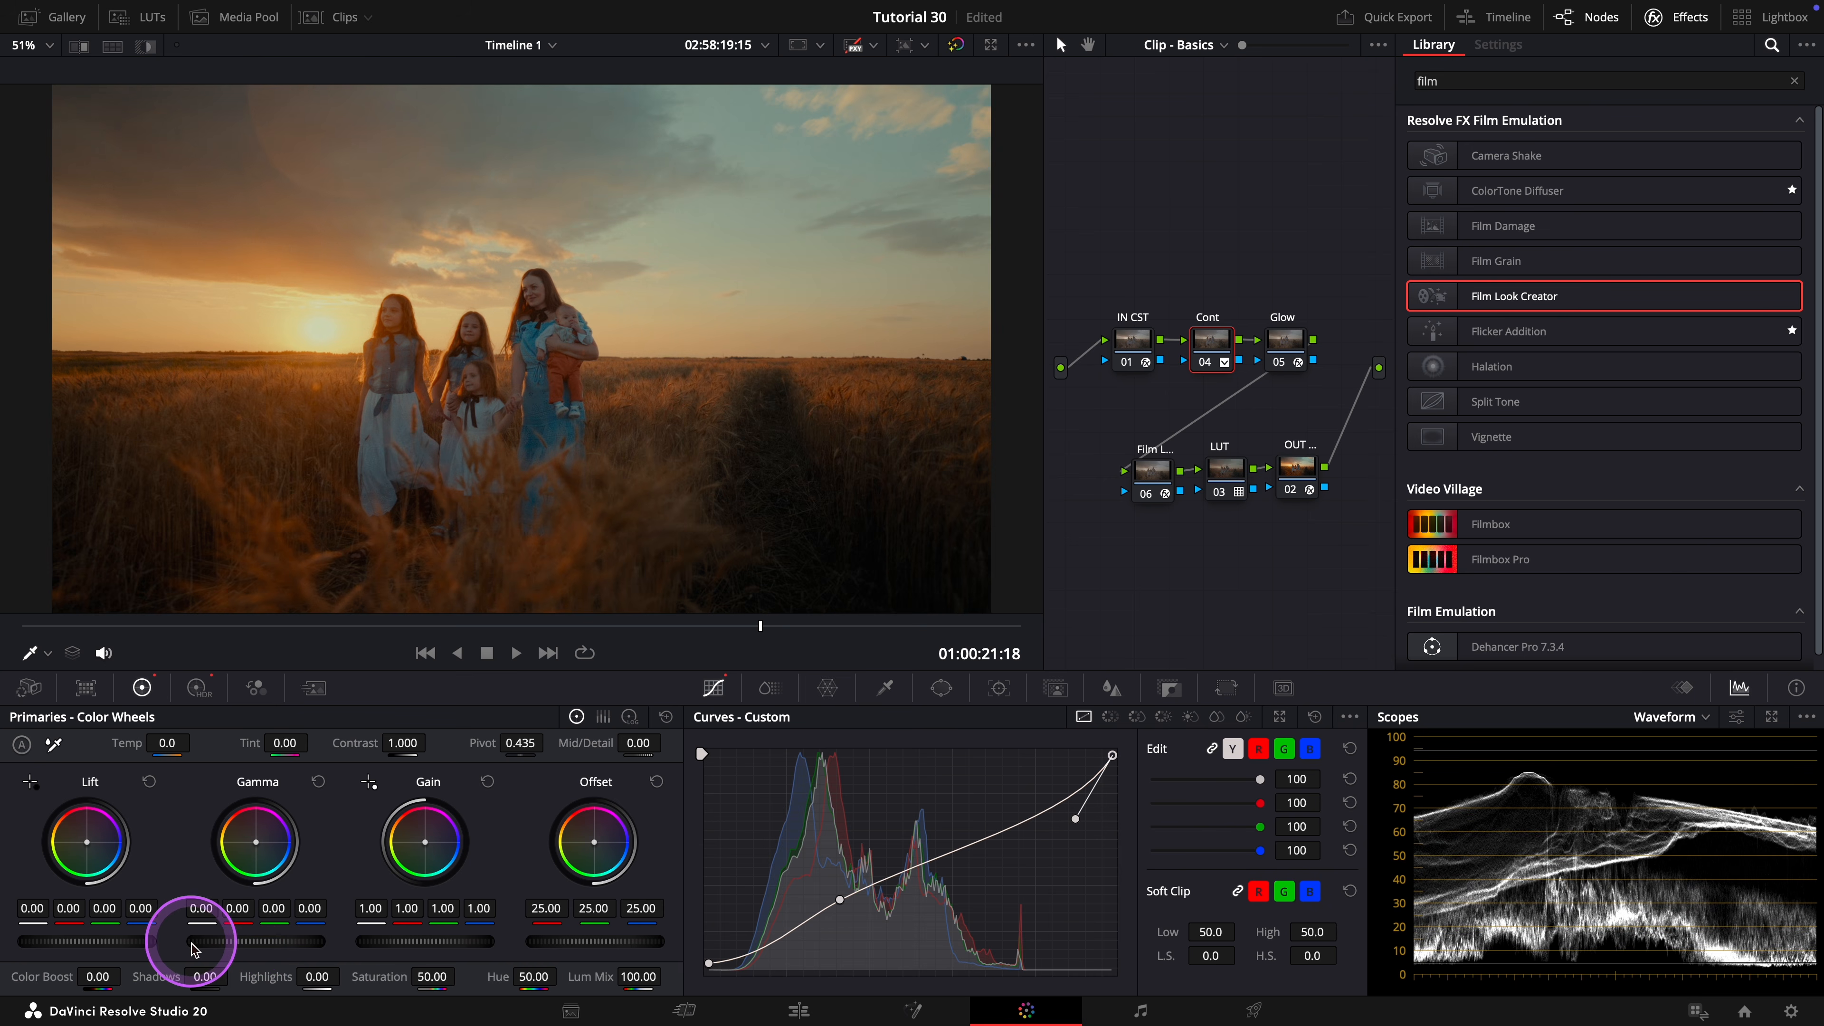
Compare the shot with all grades bypassed and restored, and view the graded result in the enlarged viewer.
{"action": "key", "text": "shift+d"}
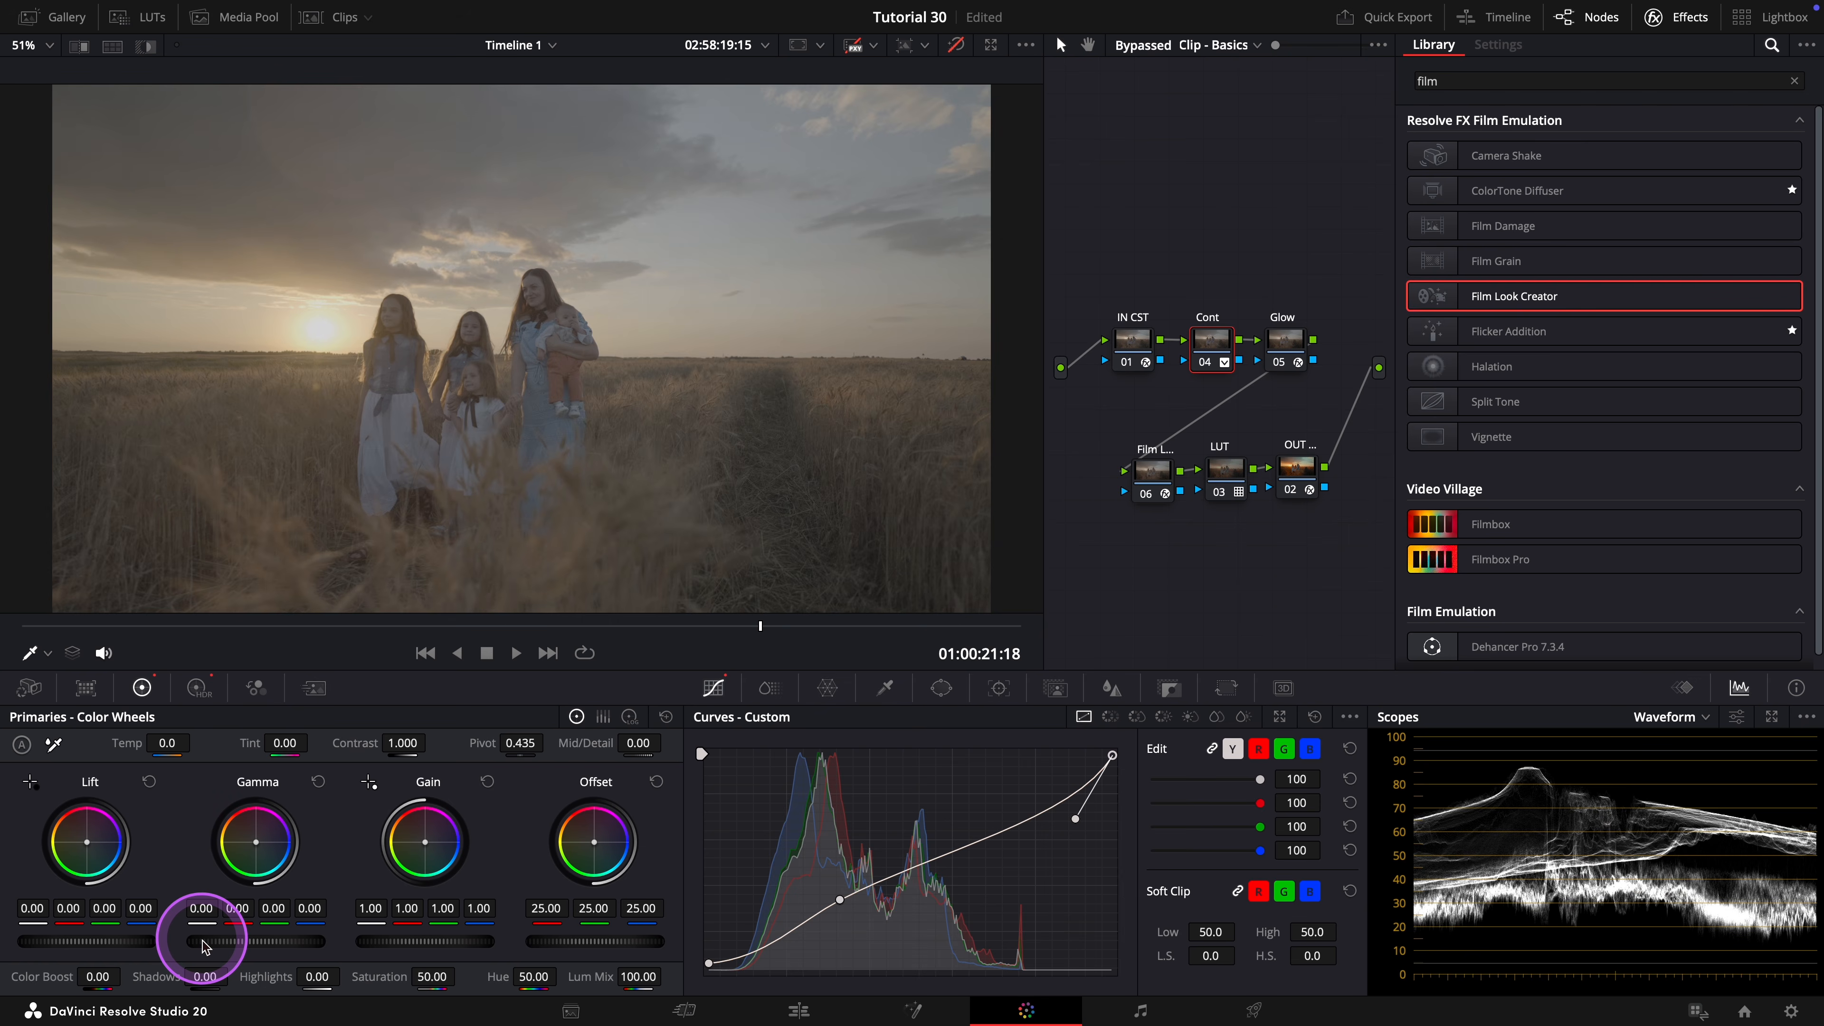
{"action": "key", "text": "shift+d"}
{"action": "key", "text": "alt+f"}
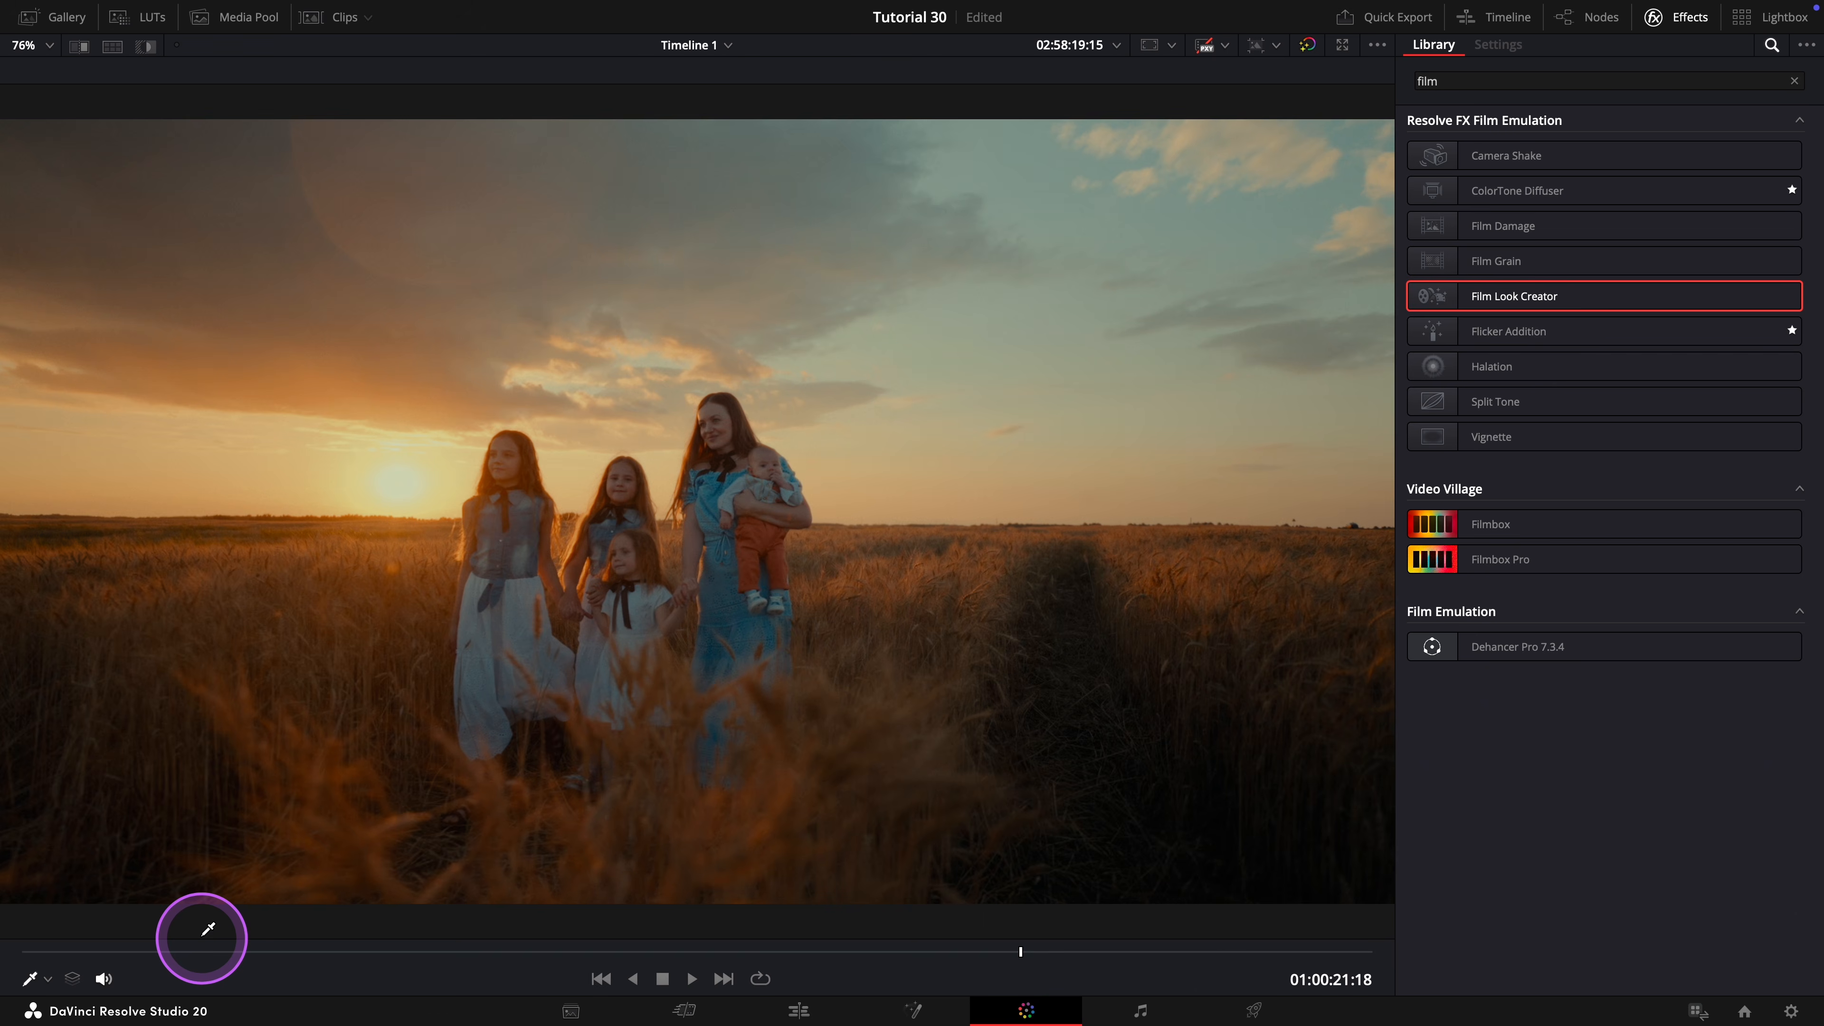